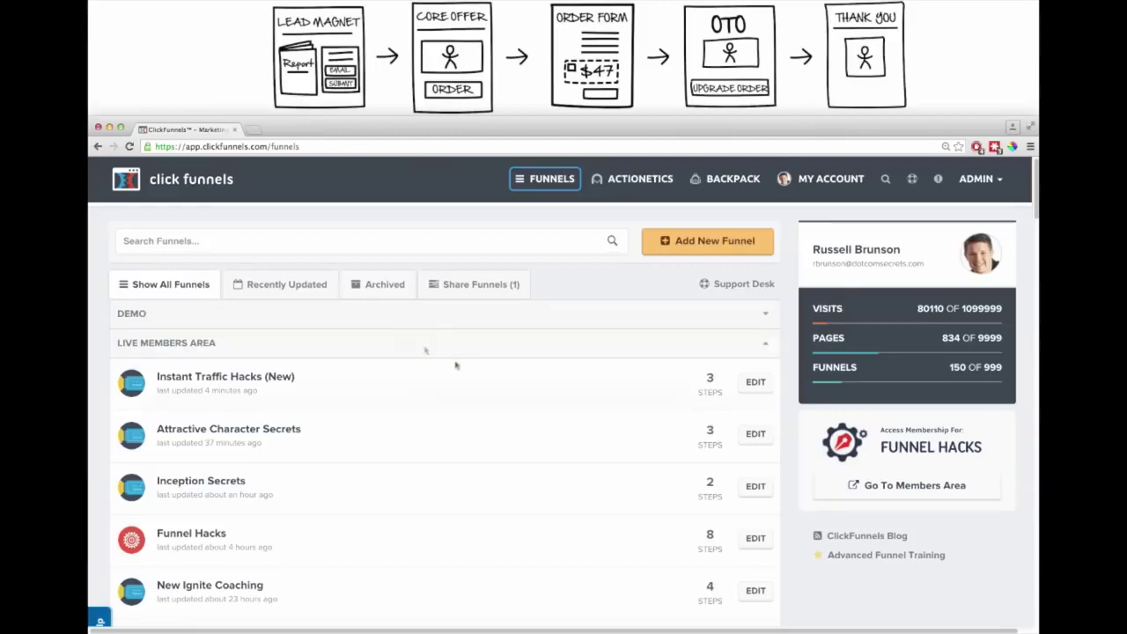
- Start a new funnel with the goal Sell Your Product and the type Sales Funnel
{"action": "left_click", "coordinate": [694, 243]}
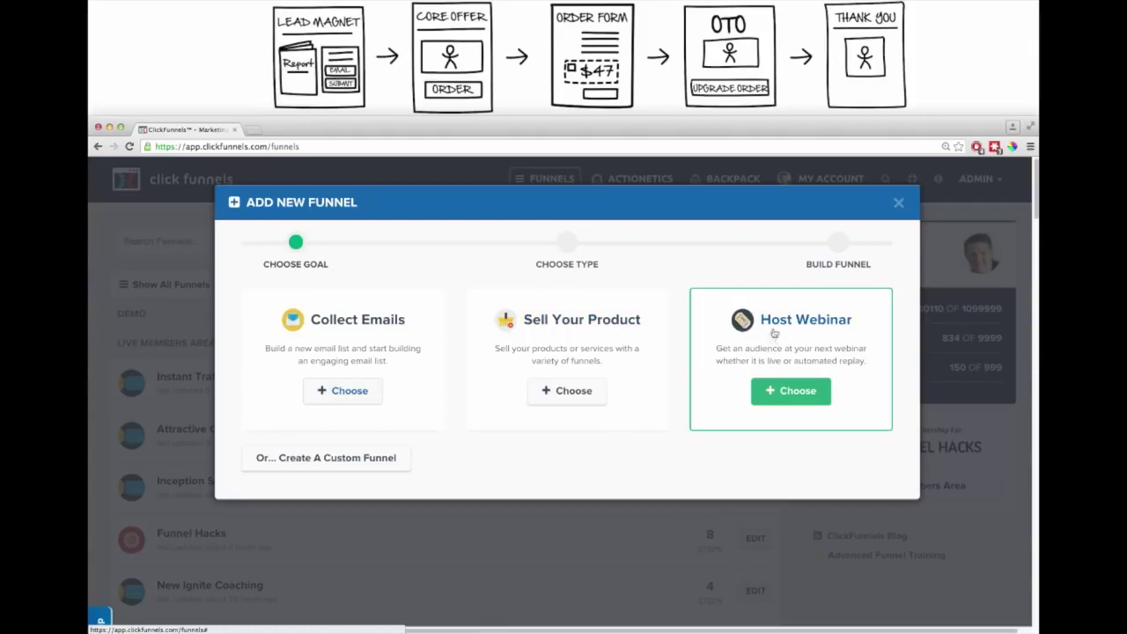
{"action": "left_click", "coordinate": [790, 396]}
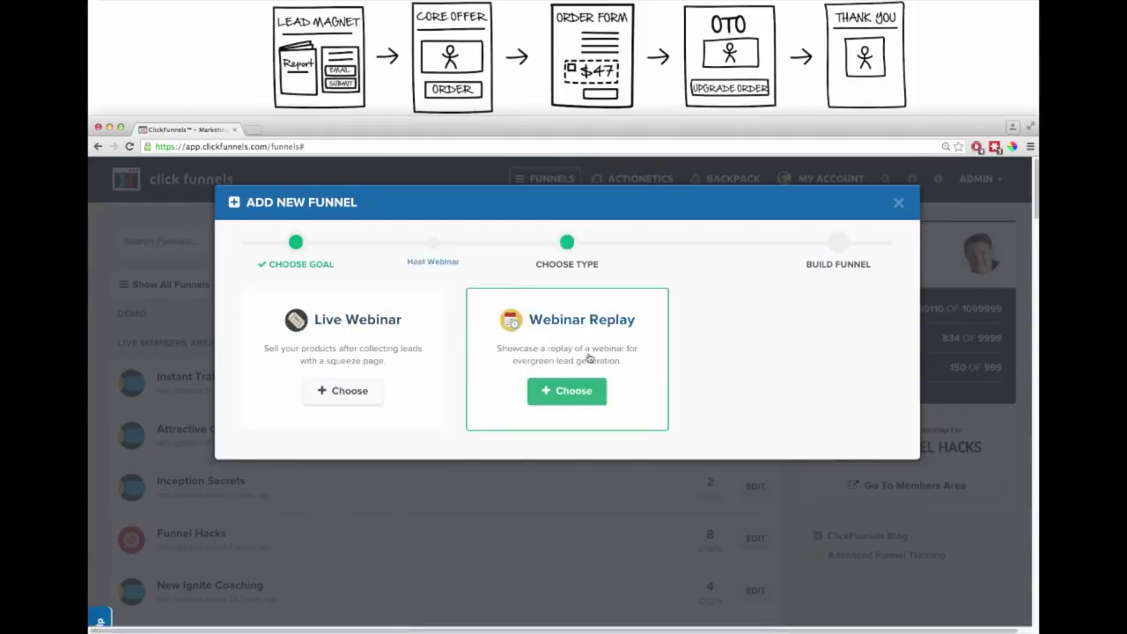
{"action": "left_click", "coordinate": [385, 281]}
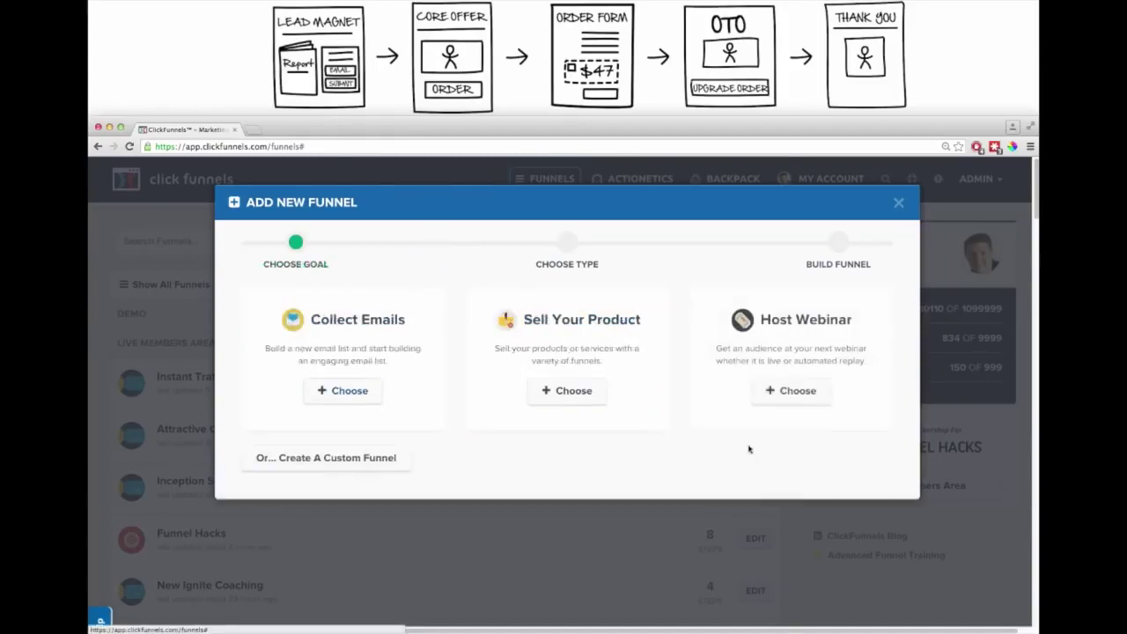
{"action": "left_click", "coordinate": [573, 349]}
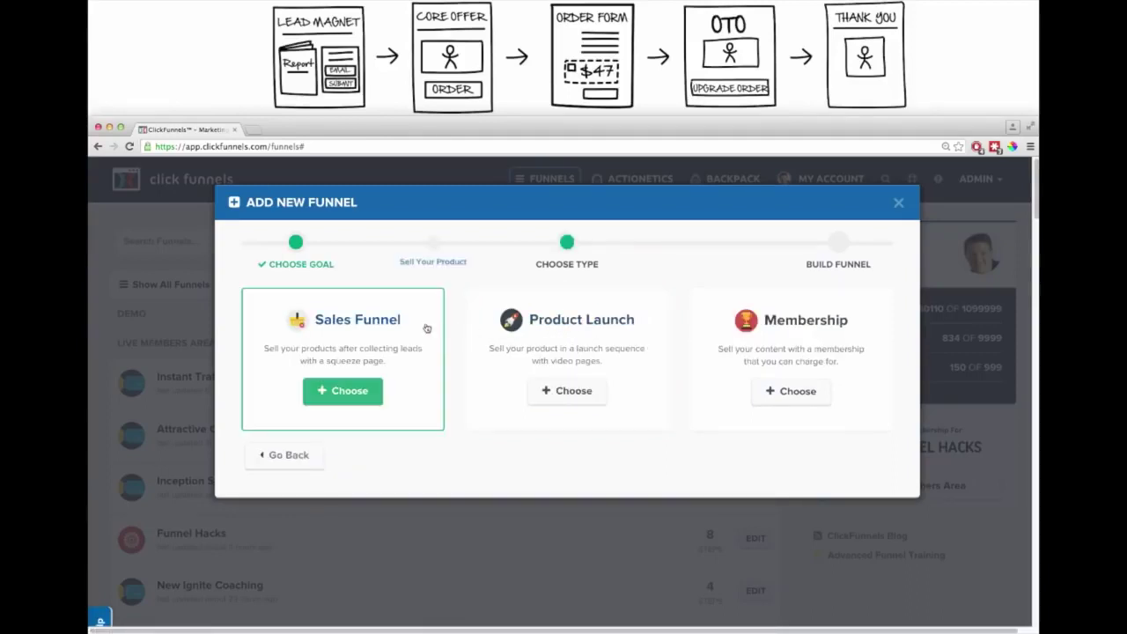
{"action": "left_click", "coordinate": [302, 390]}
{"action": "left_click", "coordinate": [345, 389]}
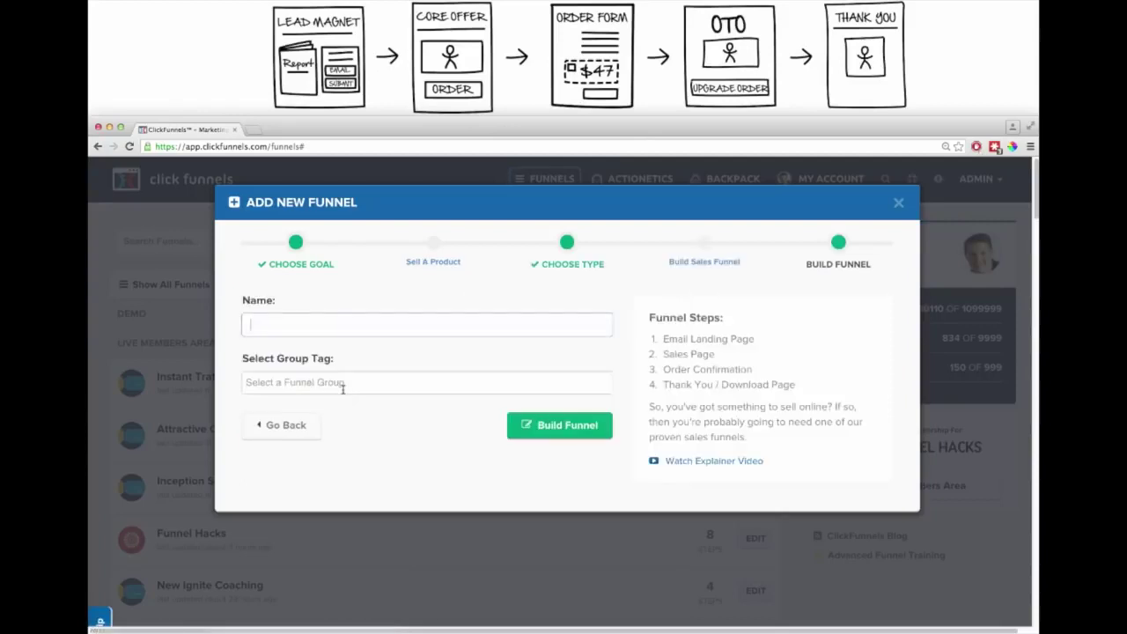
- Name the funnel "Demo Funnel", assign it the group tag "demo" and build it
{"action": "type", "text": "Demo Funnel"}
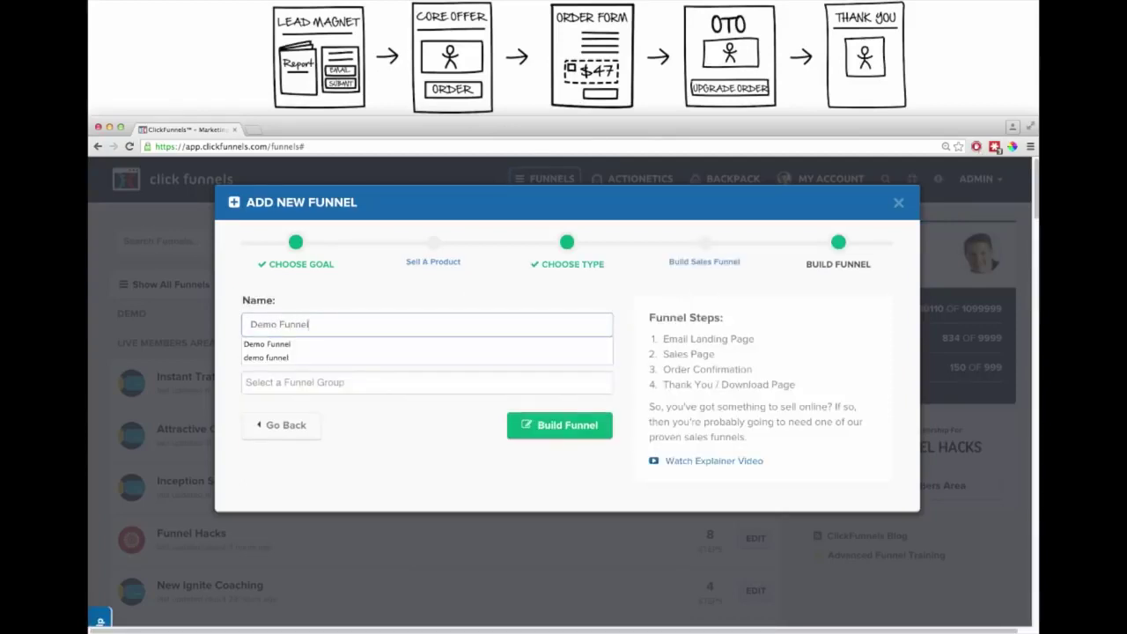
{"action": "key", "text": "Tab"}
{"action": "type", "text": "demo"}
{"action": "left_click", "coordinate": [264, 410]}
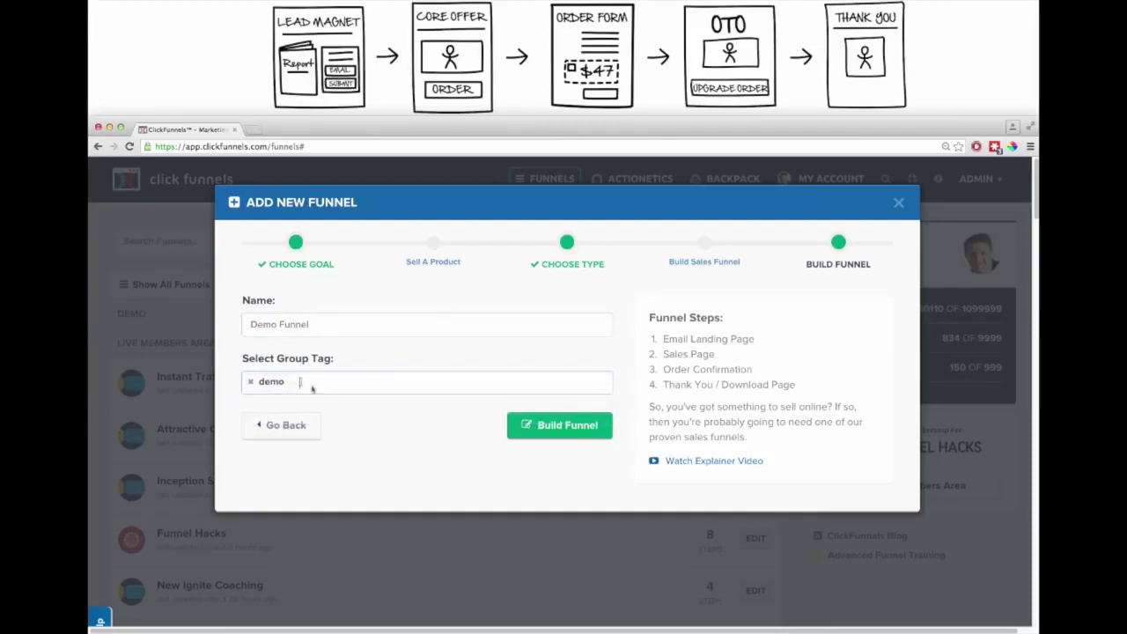
{"action": "left_click", "coordinate": [558, 427]}
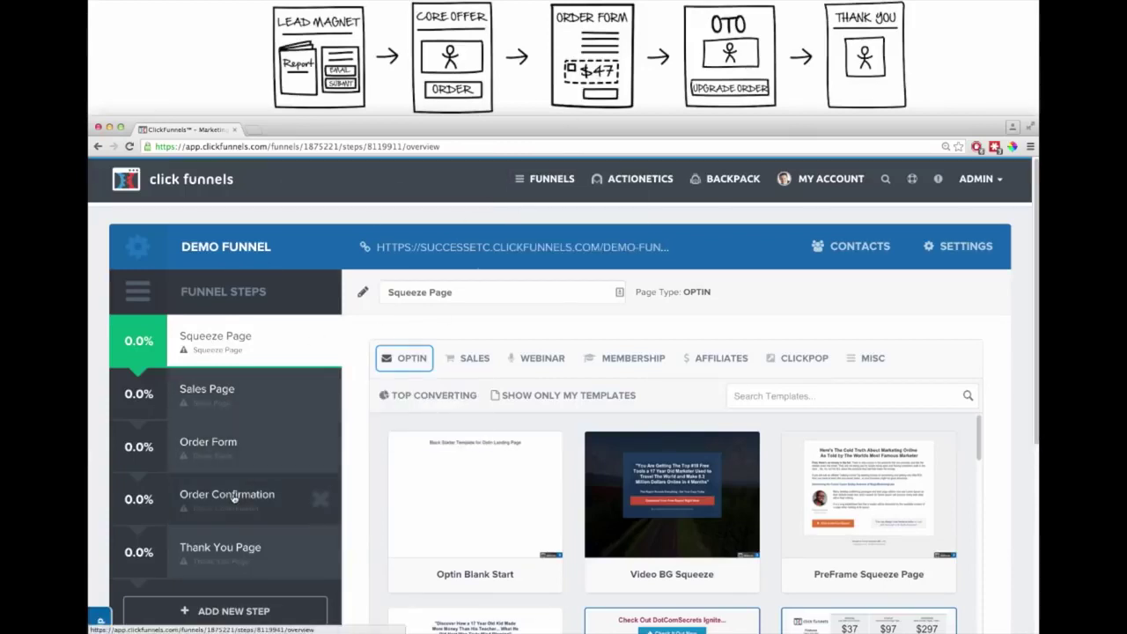
- Delete the Order Confirmation step from the funnel
{"action": "left_click", "coordinate": [322, 500]}
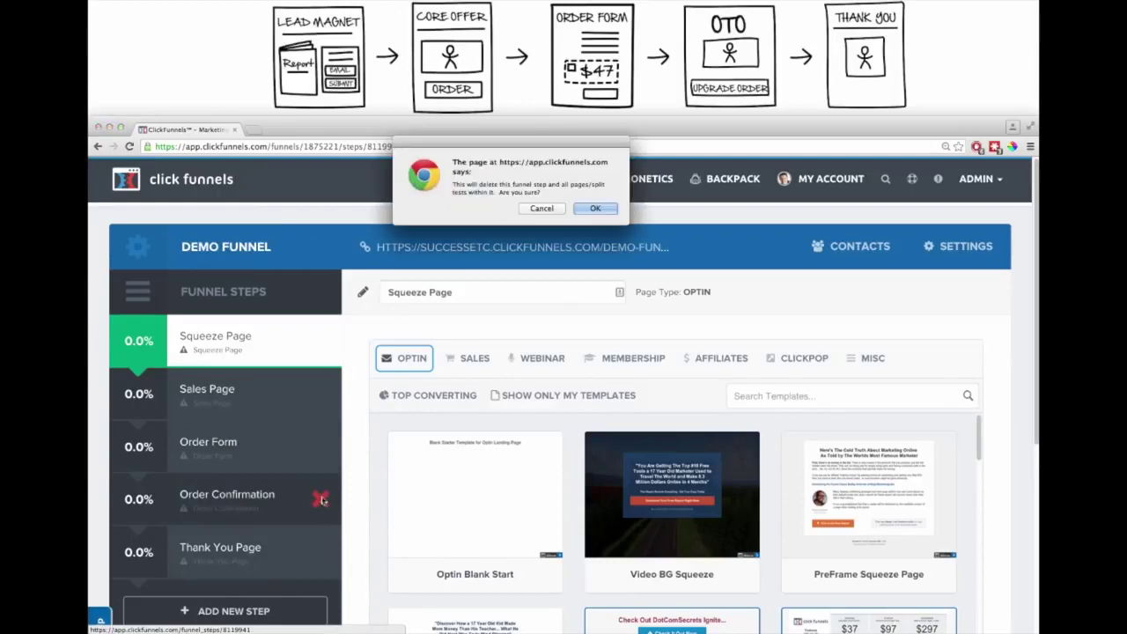
{"action": "left_click", "coordinate": [604, 209]}
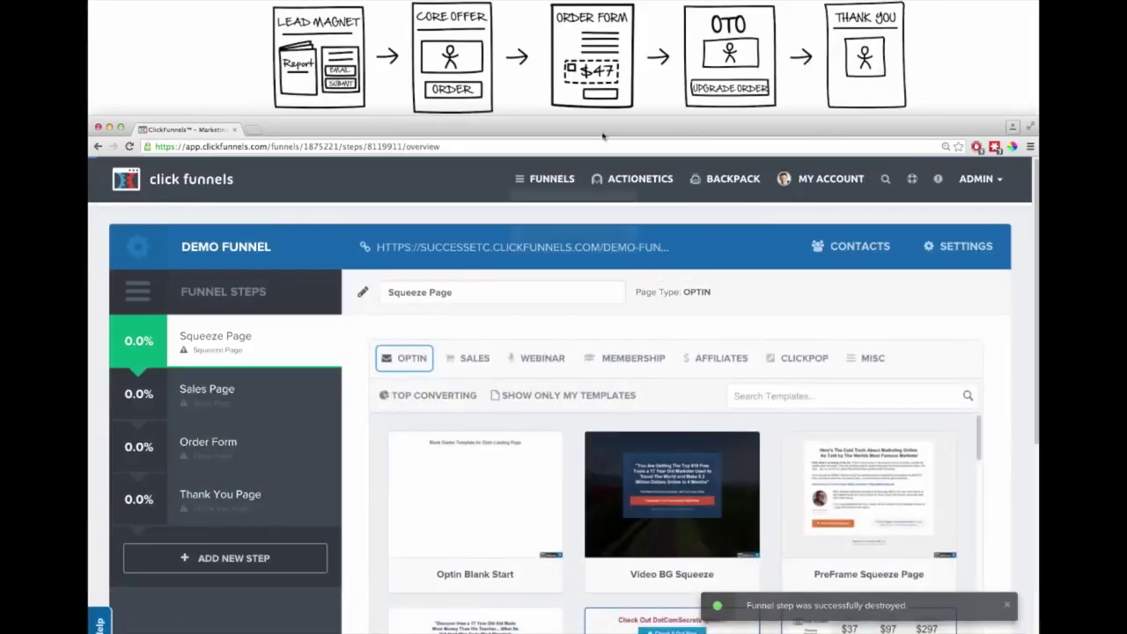
- Add a funnel step named "OTO Page" and move it between Order Form and Thank You Page
{"action": "left_click", "coordinate": [221, 564]}
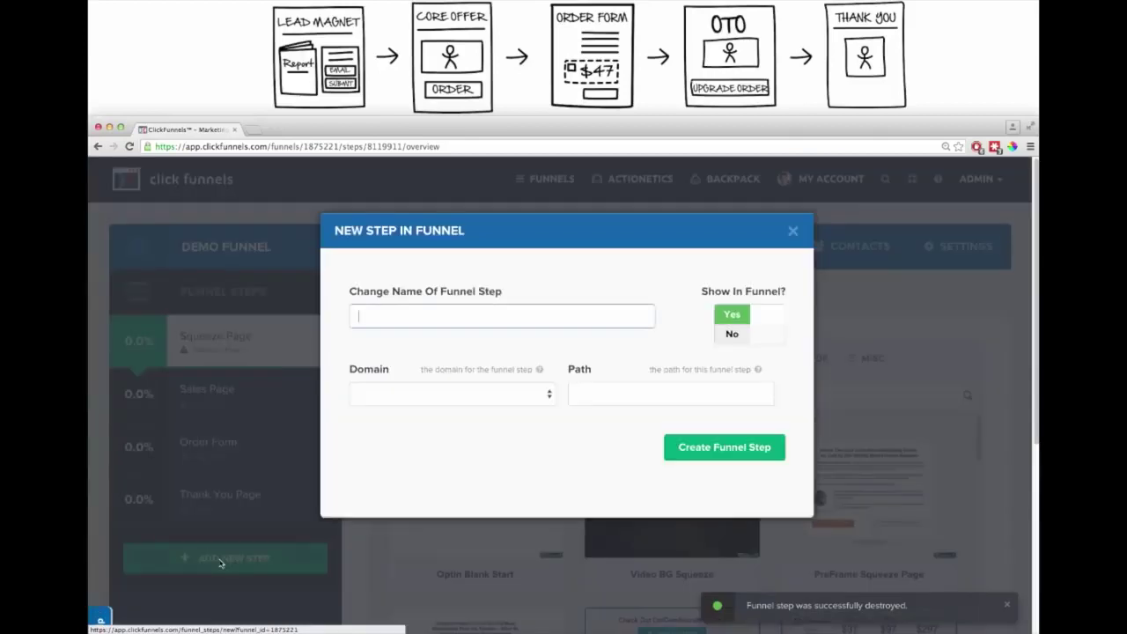
{"action": "type", "text": "OTo"}
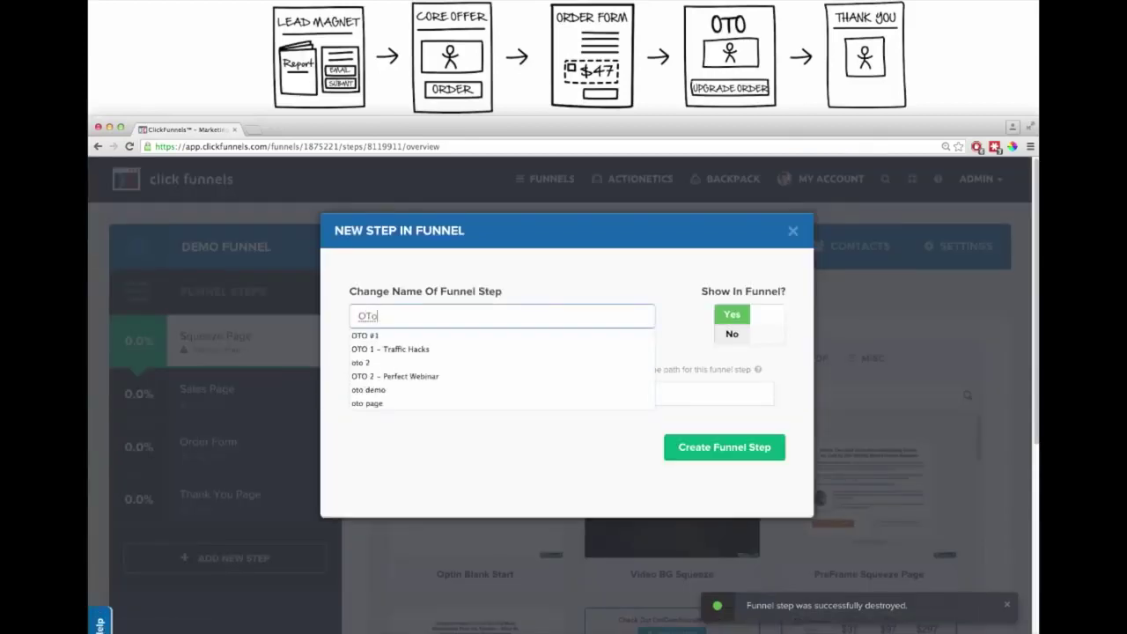
{"action": "type", "text": " Page"}
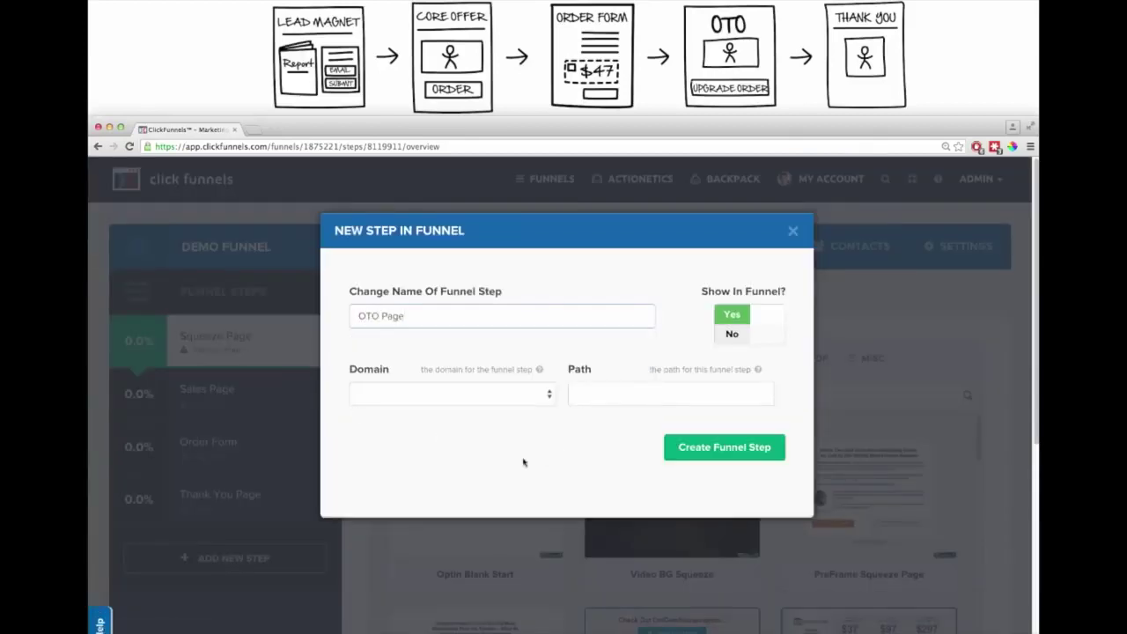
{"action": "left_click", "coordinate": [715, 448]}
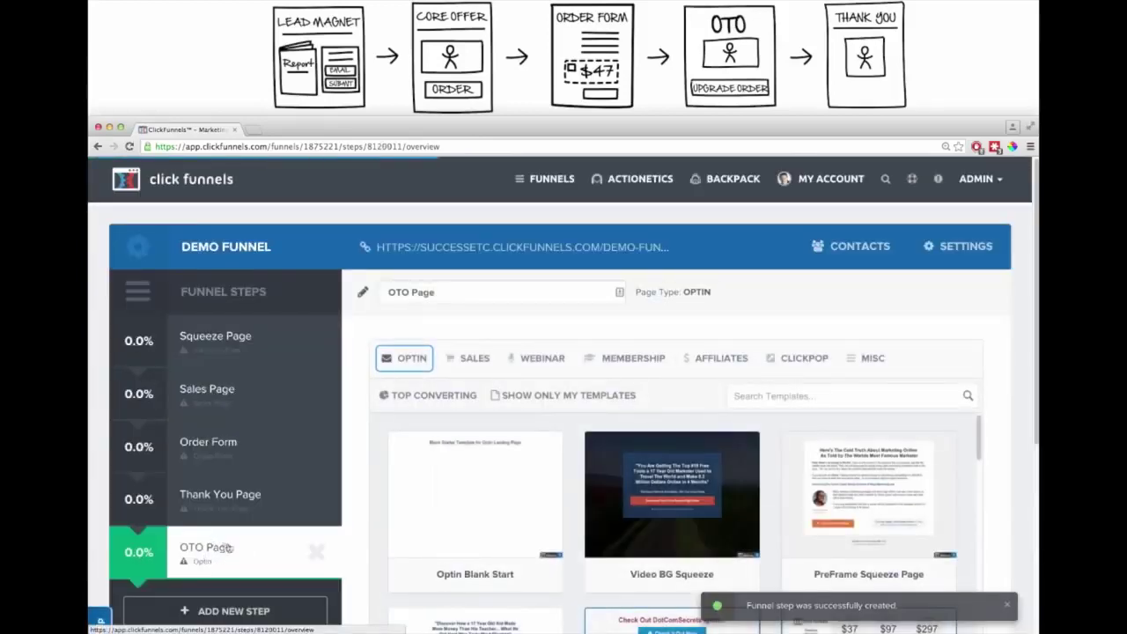
{"action": "left_click_drag", "start_coordinate": [211, 550], "coordinate": [214, 491]}
{"action": "left_click", "coordinate": [608, 212]}
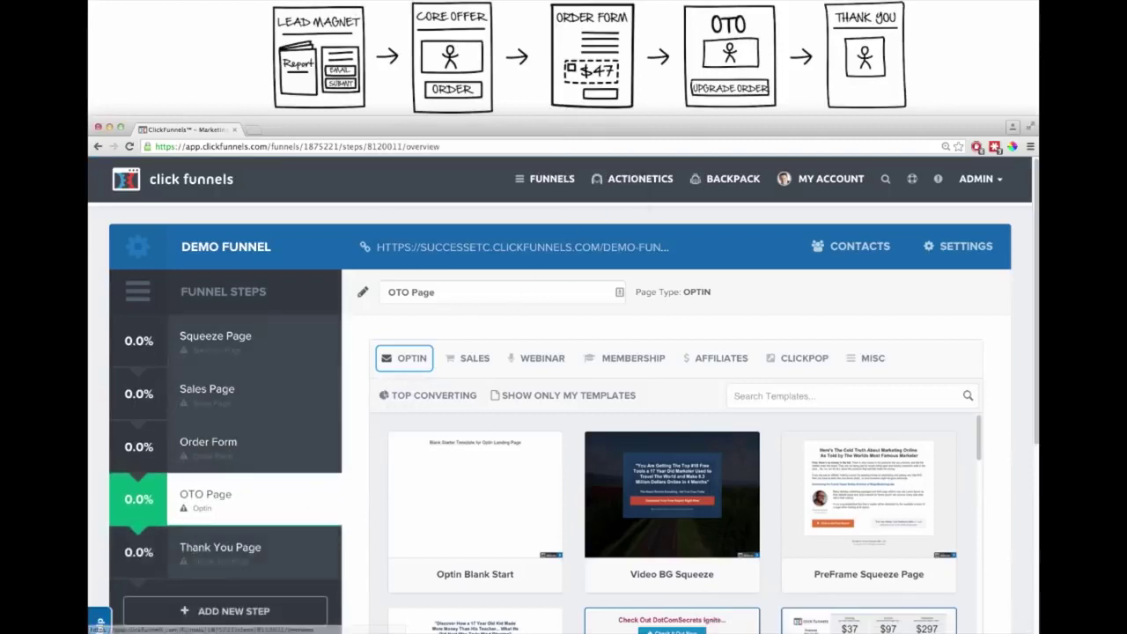
- Apply the Dark Optin Box opt-in template to the Squeeze Page step
{"action": "left_click", "coordinate": [227, 343]}
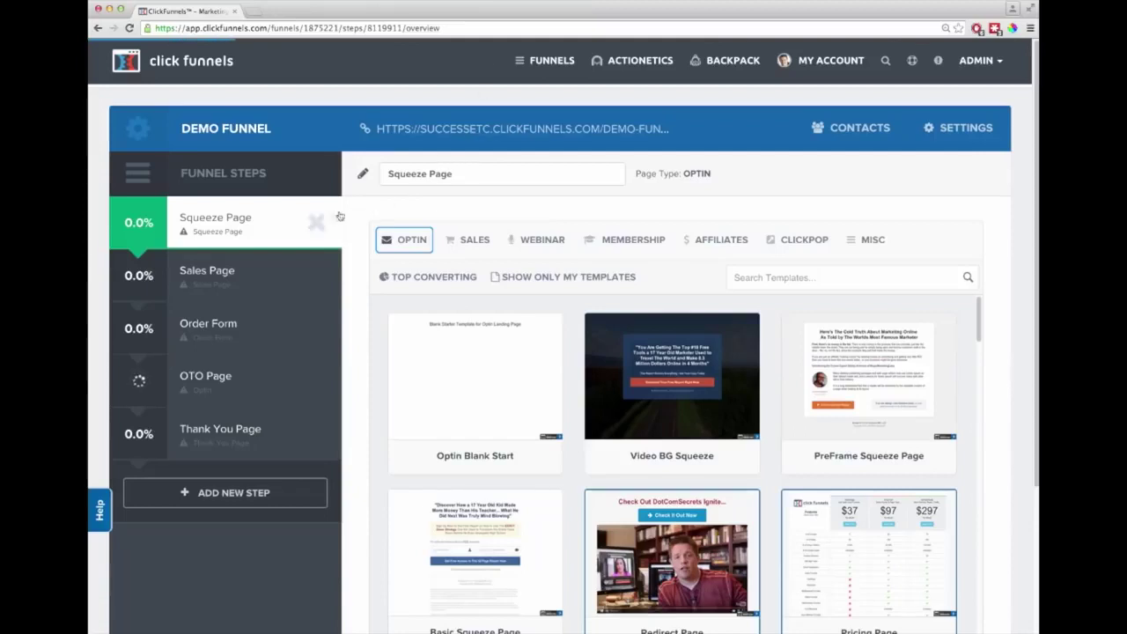
{"action": "left_click", "coordinate": [400, 247]}
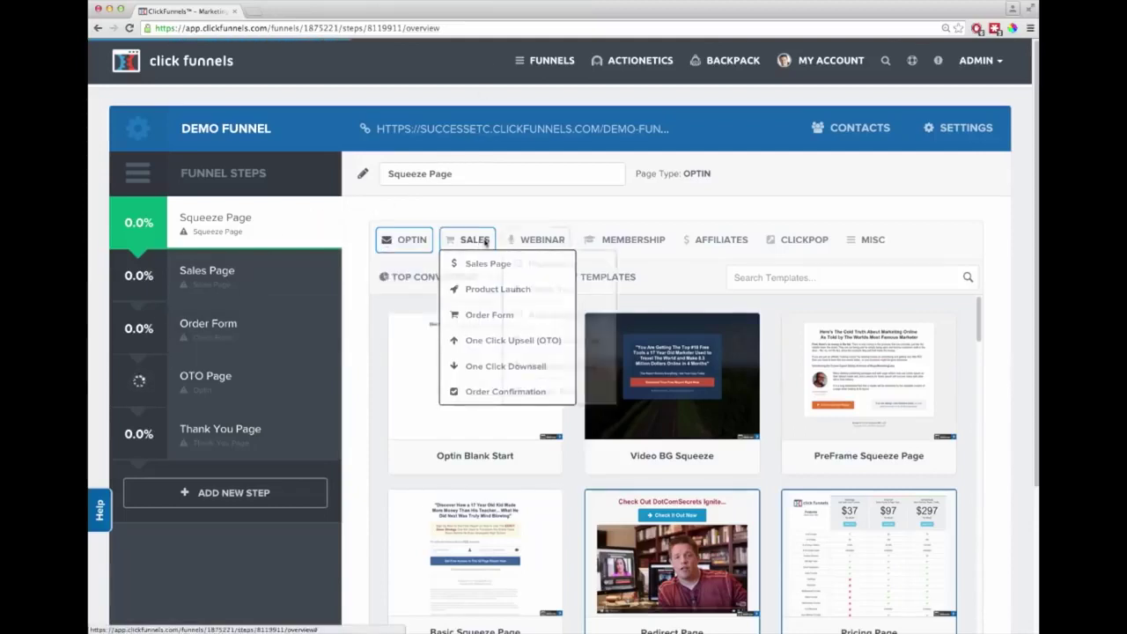
{"action": "mouse_move", "coordinate": [474, 243]}
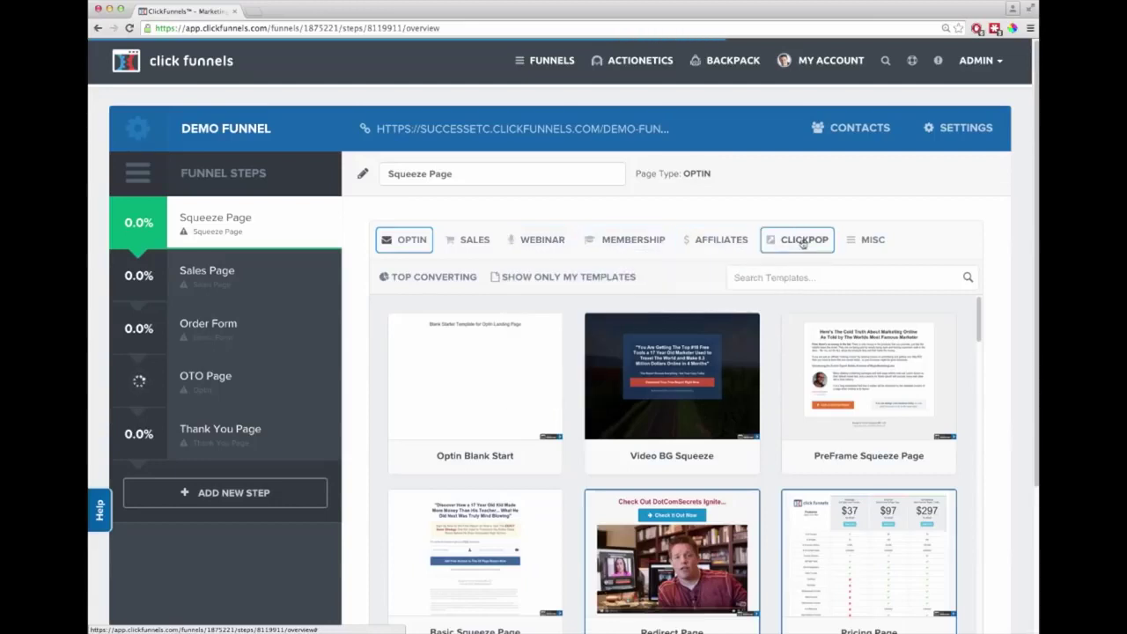
{"action": "mouse_move", "coordinate": [429, 244]}
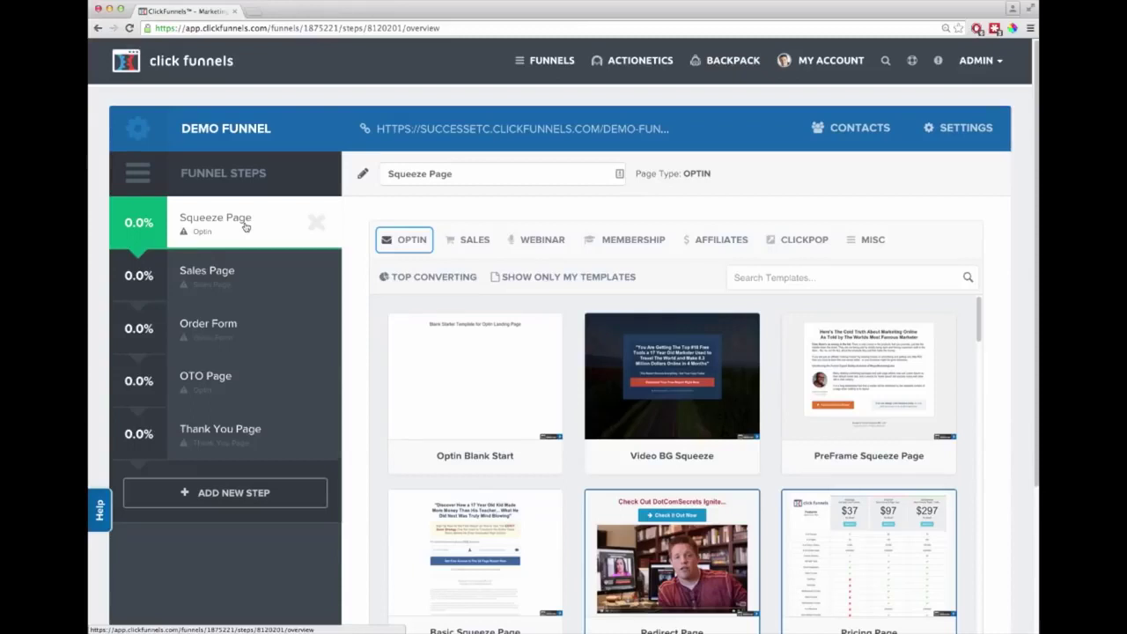
{"action": "scroll", "coordinate": [556, 494], "scroll_direction": "down", "scroll_amount": 2}
{"action": "scroll", "coordinate": [557, 494], "scroll_direction": "down", "scroll_amount": 6}
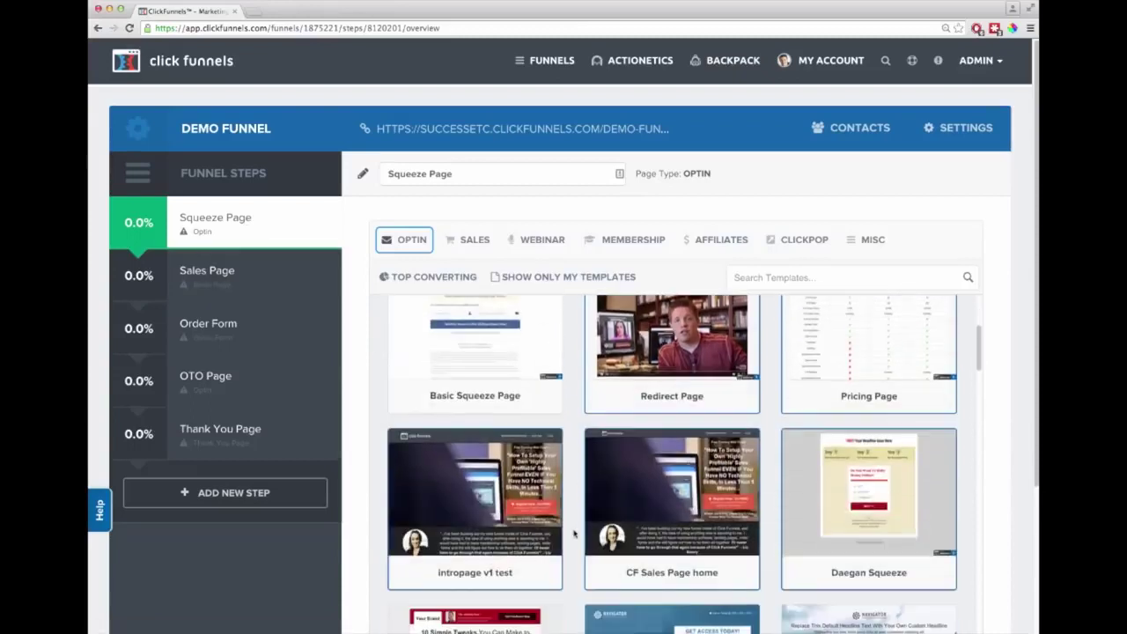
{"action": "scroll", "coordinate": [579, 584], "scroll_direction": "down", "scroll_amount": 6}
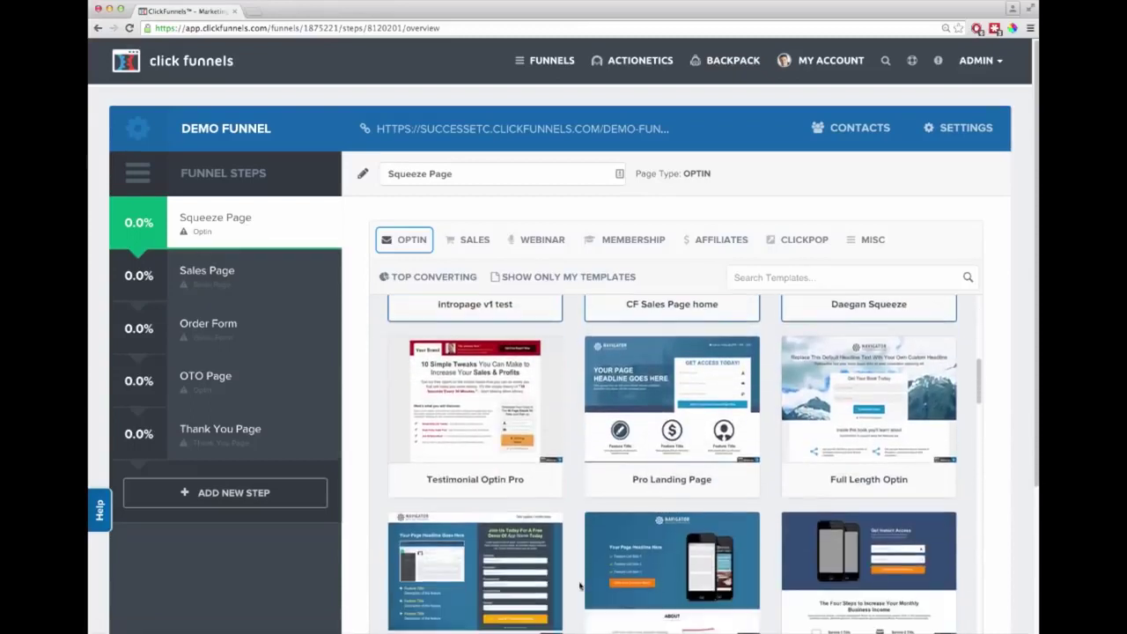
{"action": "scroll", "coordinate": [585, 592], "scroll_direction": "down", "scroll_amount": 6}
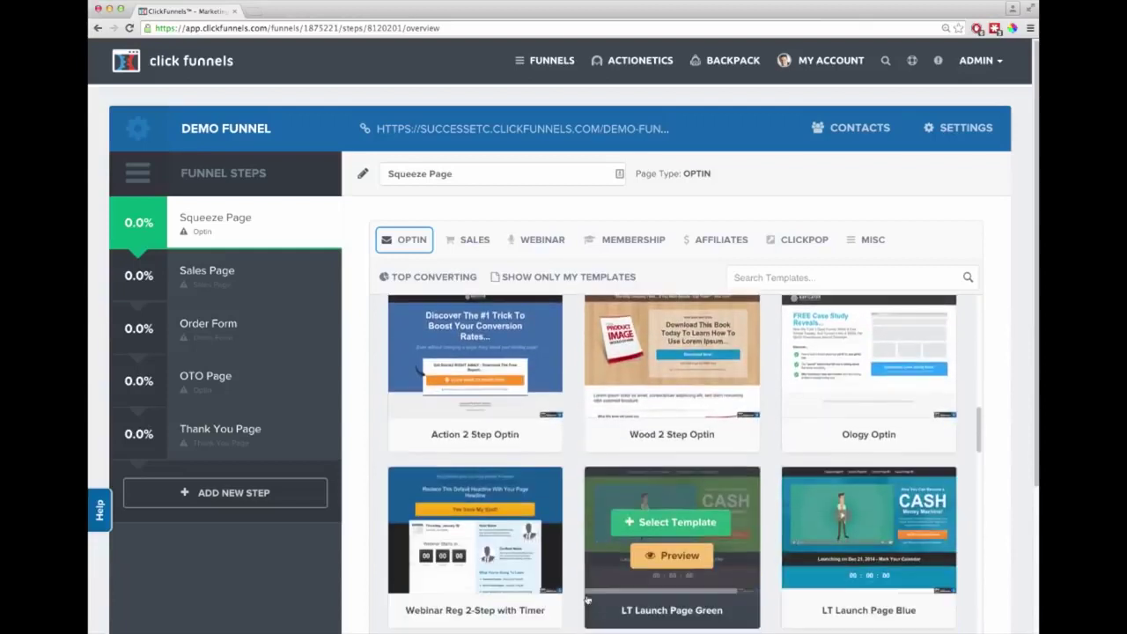
{"action": "scroll", "coordinate": [575, 603], "scroll_direction": "down", "scroll_amount": 7}
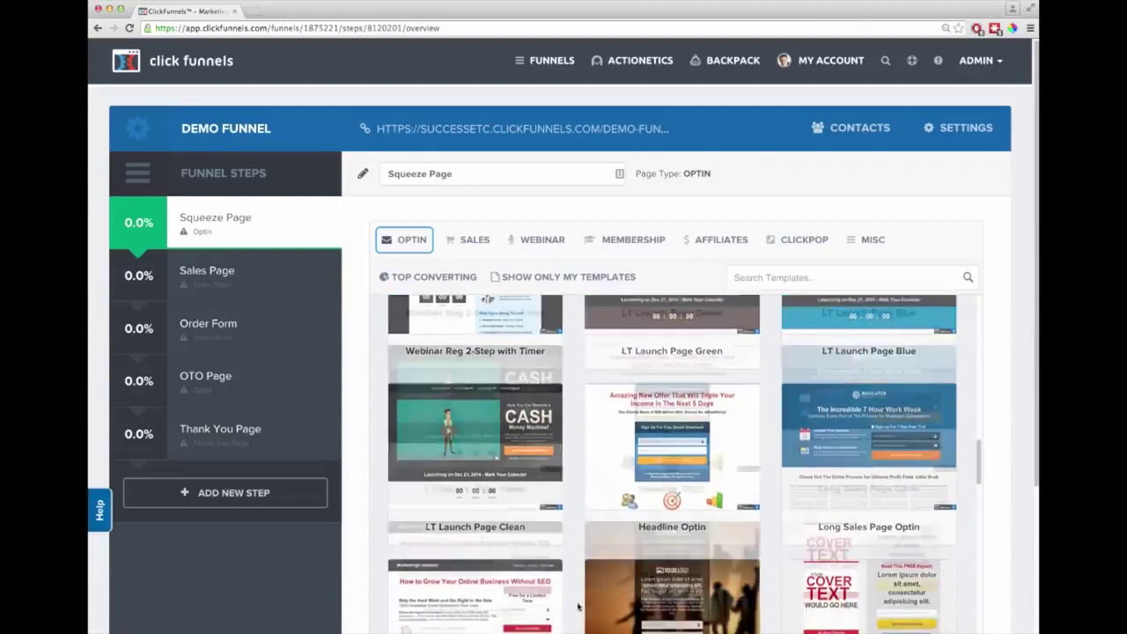
{"action": "scroll", "coordinate": [577, 607], "scroll_direction": "down", "scroll_amount": 3}
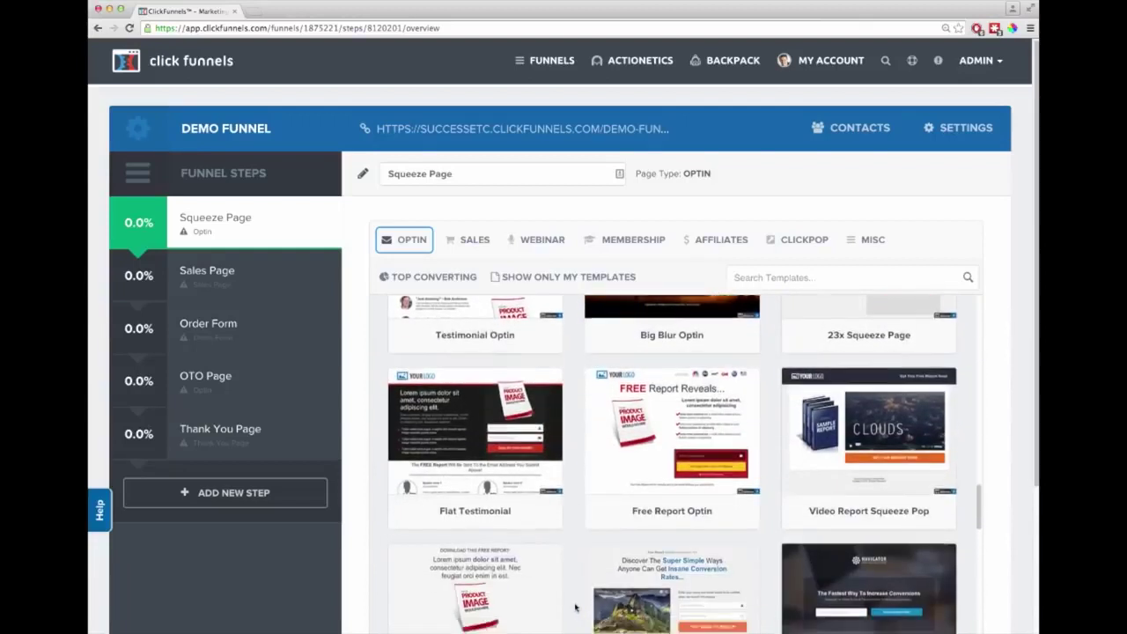
{"action": "scroll", "coordinate": [575, 608], "scroll_direction": "down", "scroll_amount": 8}
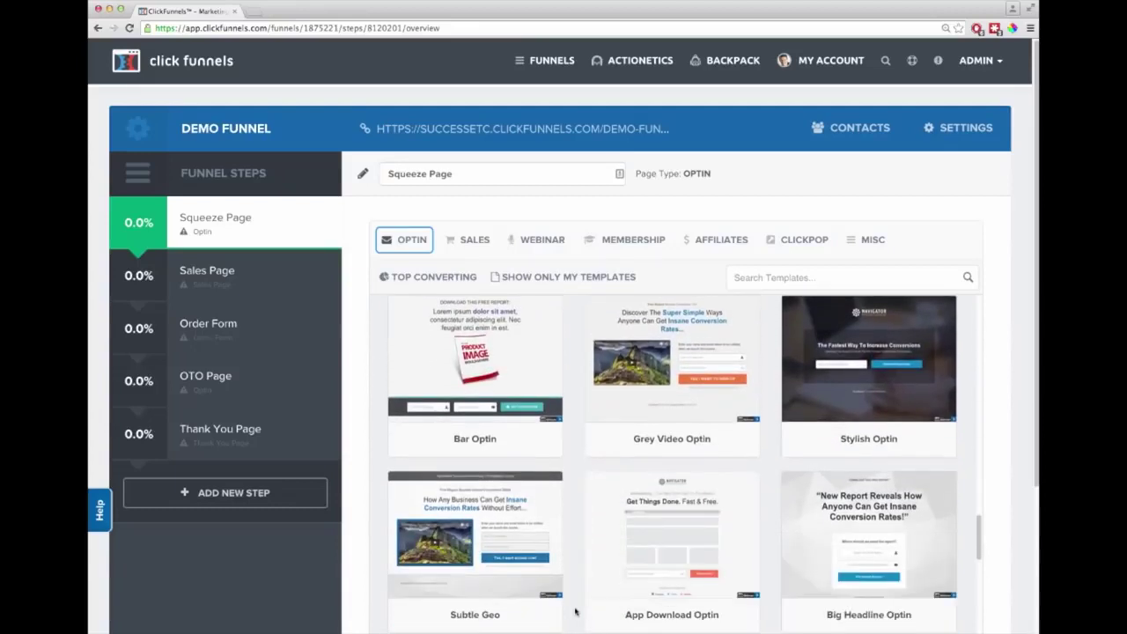
{"action": "scroll", "coordinate": [576, 612], "scroll_direction": "down", "scroll_amount": 5}
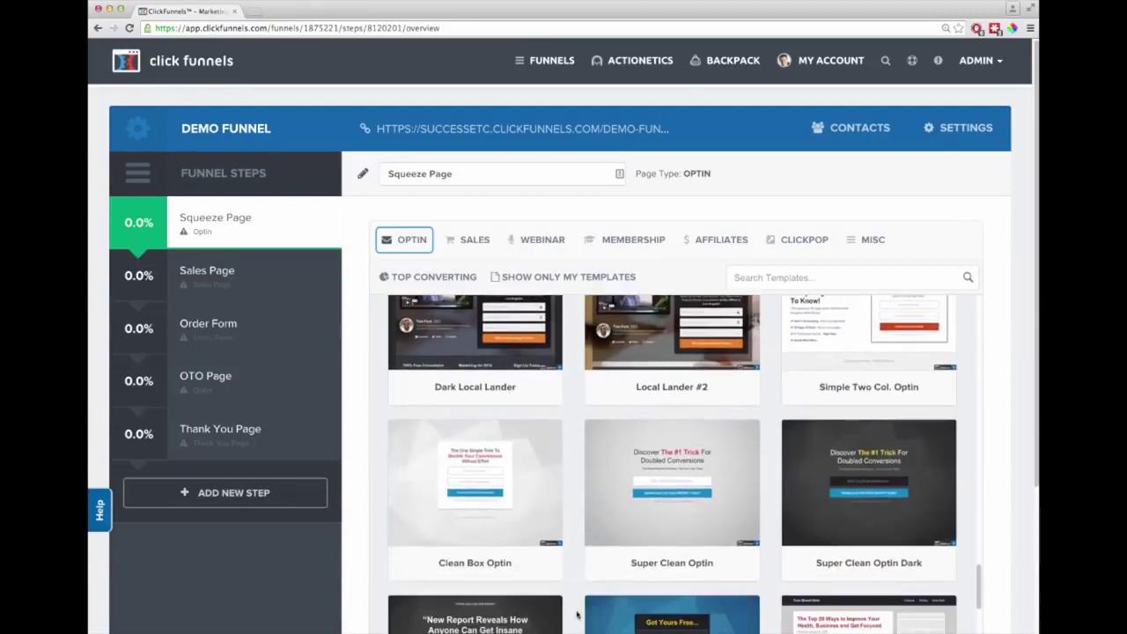
{"action": "mouse_move", "coordinate": [663, 475]}
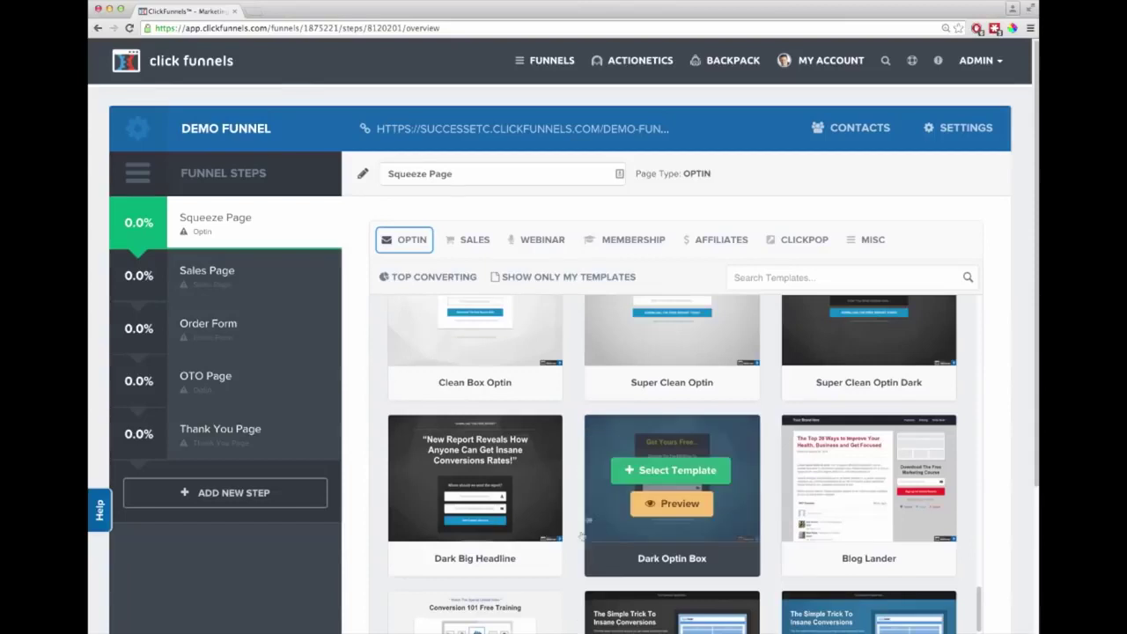
{"action": "left_click", "coordinate": [677, 470]}
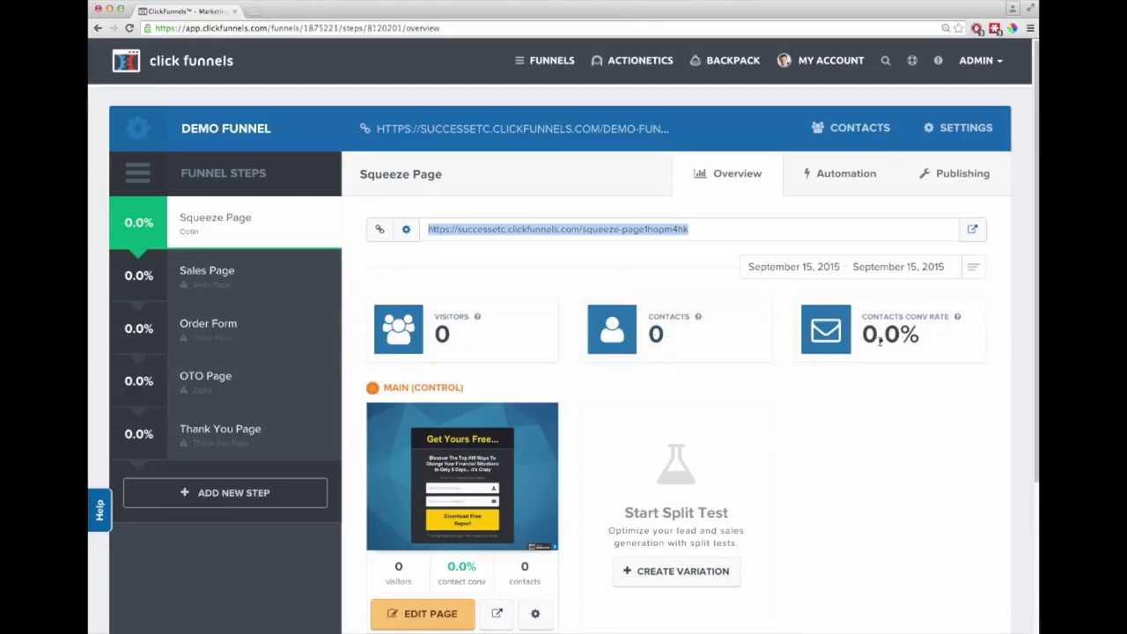
- Open the Squeeze Page's main control version in the page editor
{"action": "scroll", "coordinate": [731, 493], "scroll_direction": "down", "scroll_amount": 2}
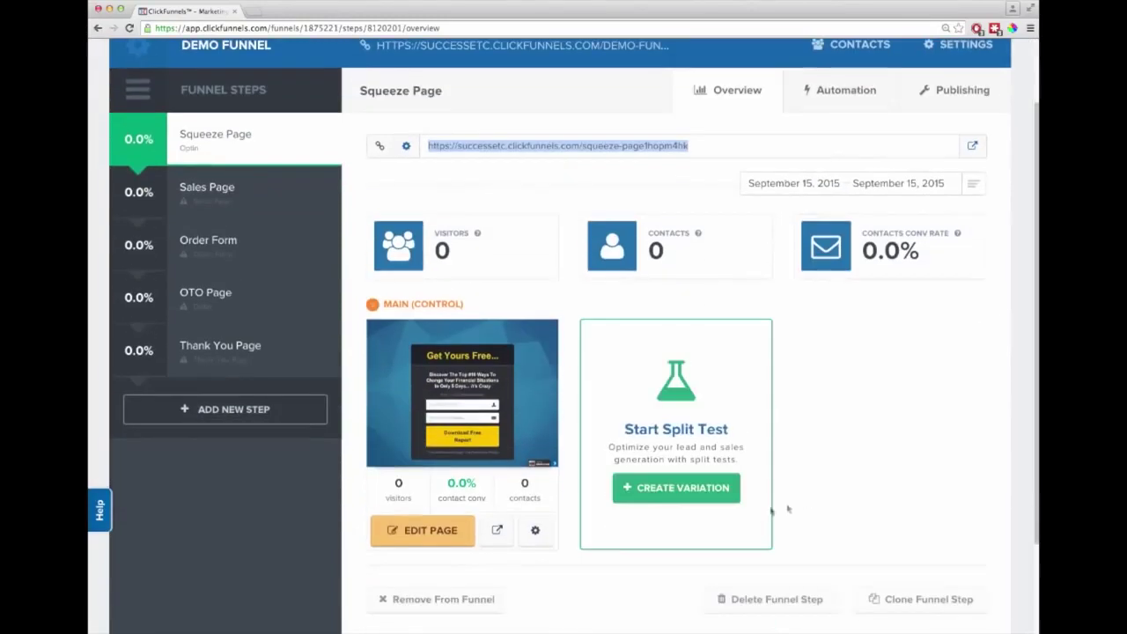
{"action": "left_click", "coordinate": [670, 488]}
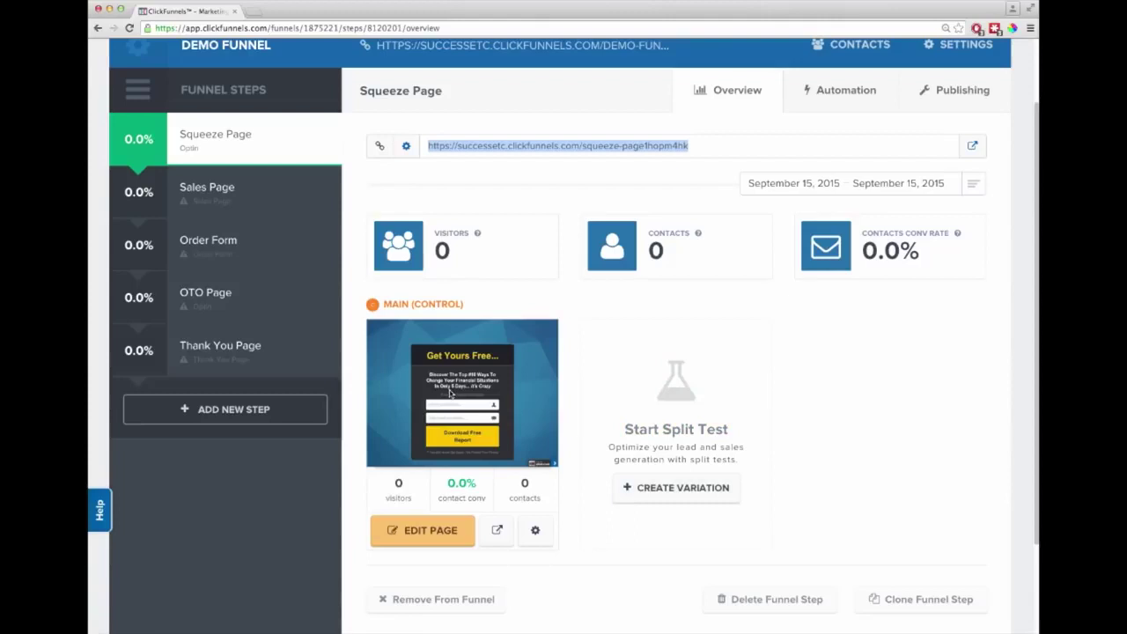
{"action": "left_click", "coordinate": [424, 531]}
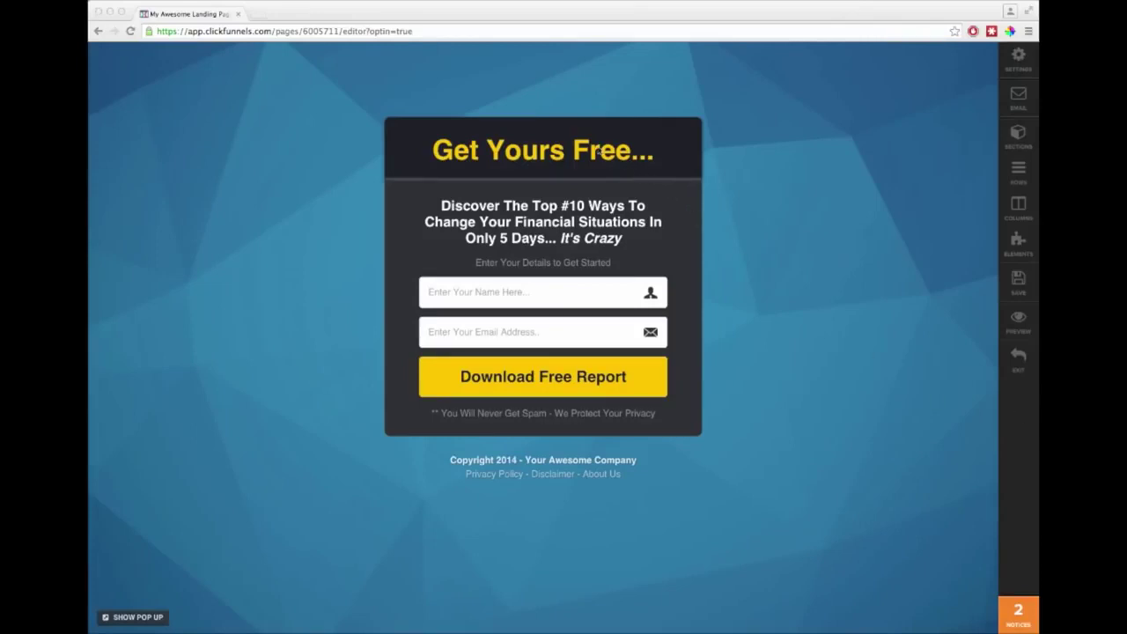
- Replace the "Get Yours Free..." headline with "Get My Cool Thing Now!" and set its text size to 37px
{"action": "double_click", "coordinate": [555, 151]}
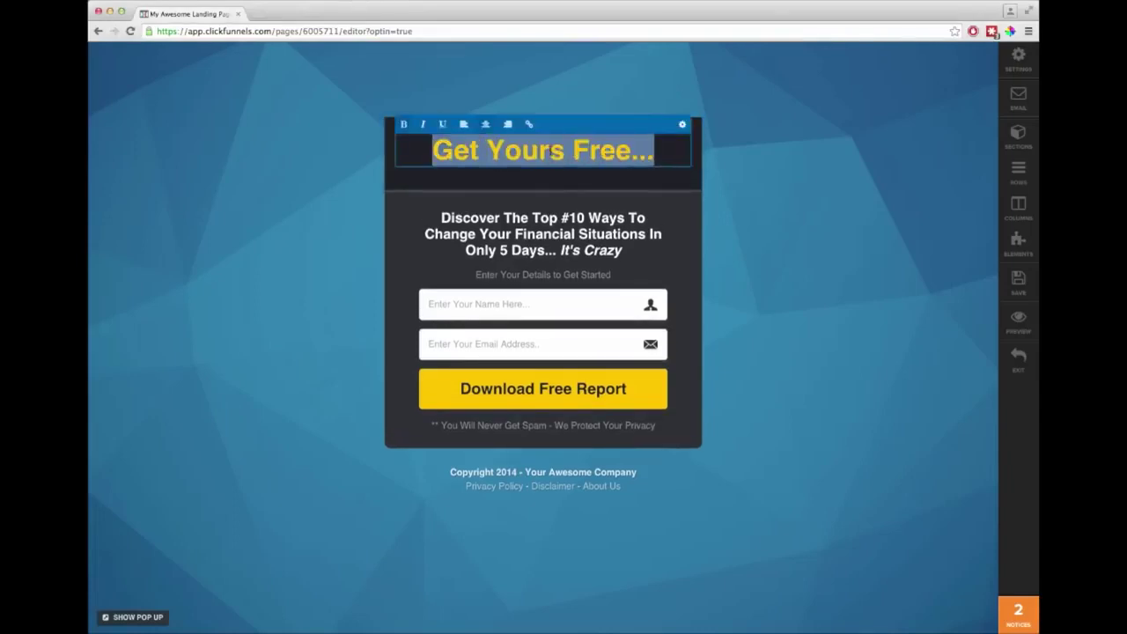
{"action": "type", "text": "Get My Cool Thing Now!"}
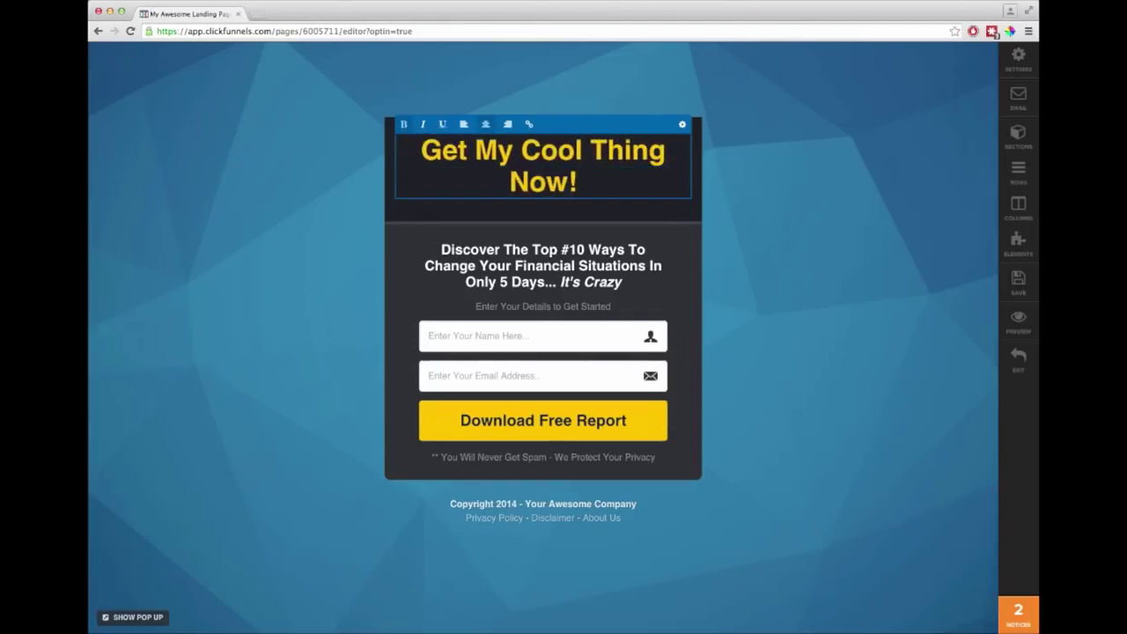
{"action": "left_click", "coordinate": [682, 124]}
{"action": "left_click", "coordinate": [889, 376]}
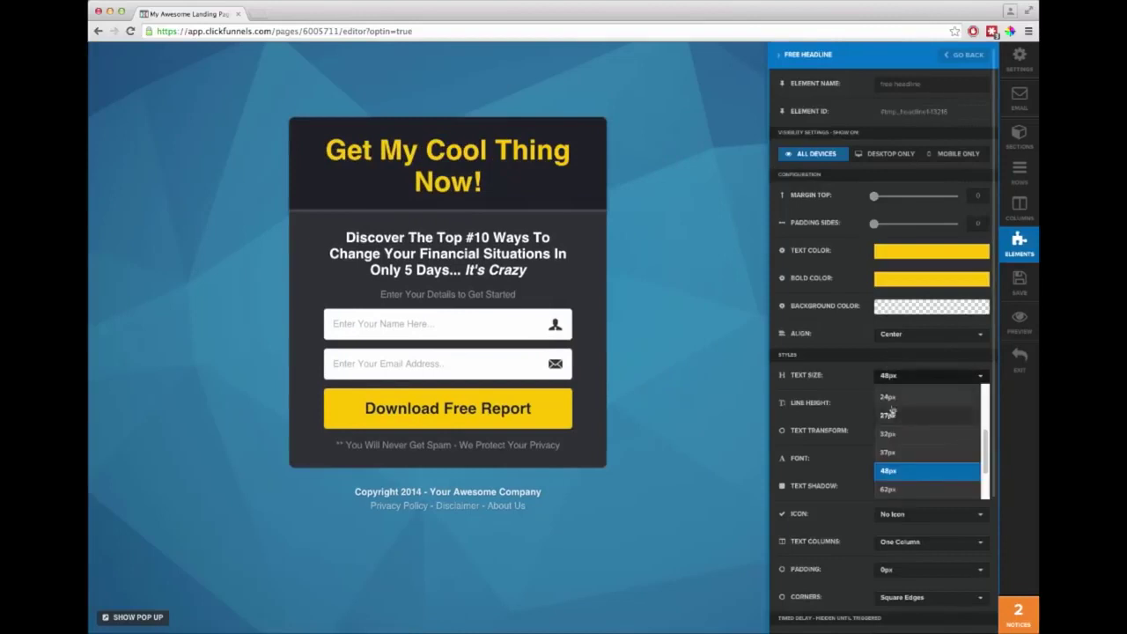
{"action": "left_click", "coordinate": [888, 452]}
{"action": "left_click", "coordinate": [662, 267]}
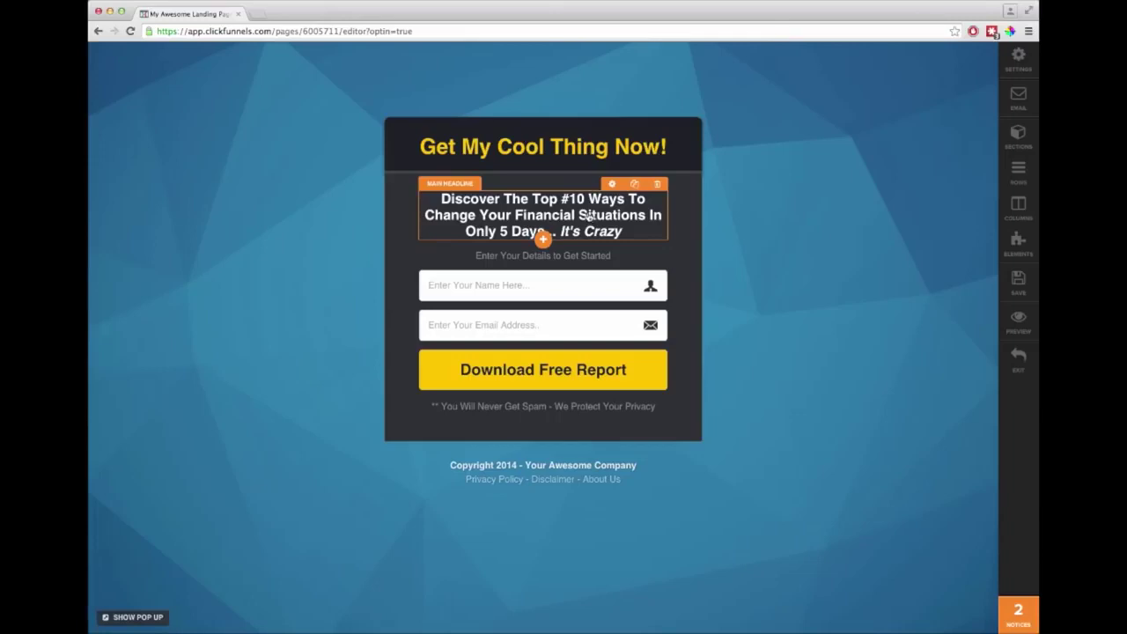
- Move the "Discover The Top #10 Ways" headline up beneath the yellow headline and set its text size to 27px
{"action": "left_click_drag", "start_coordinate": [588, 215], "coordinate": [574, 168]}
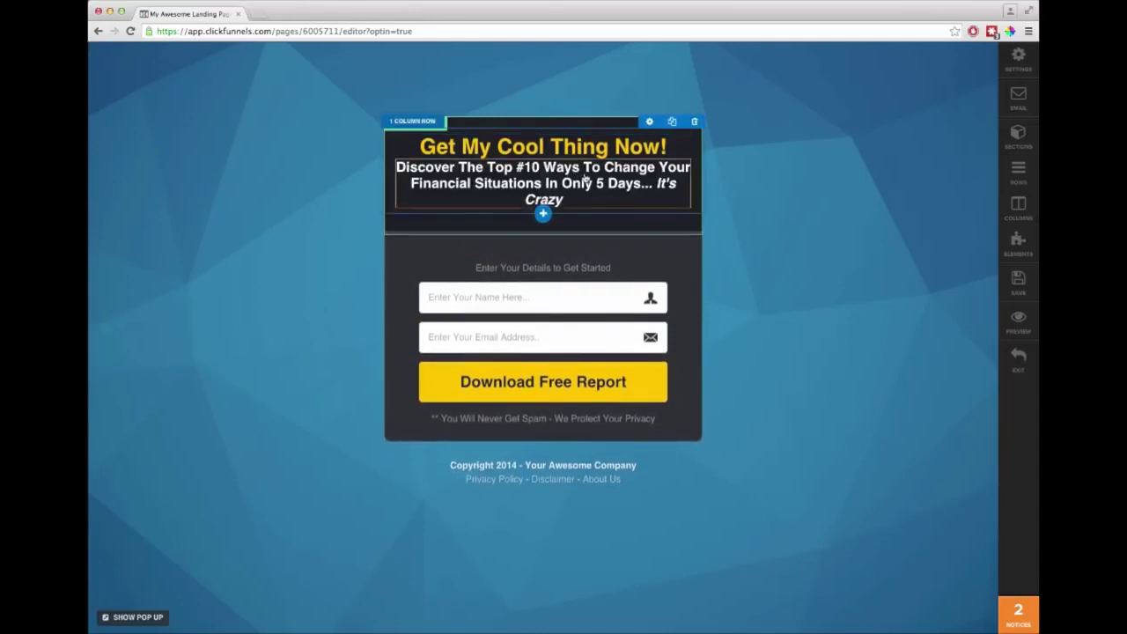
{"action": "left_click", "coordinate": [634, 152]}
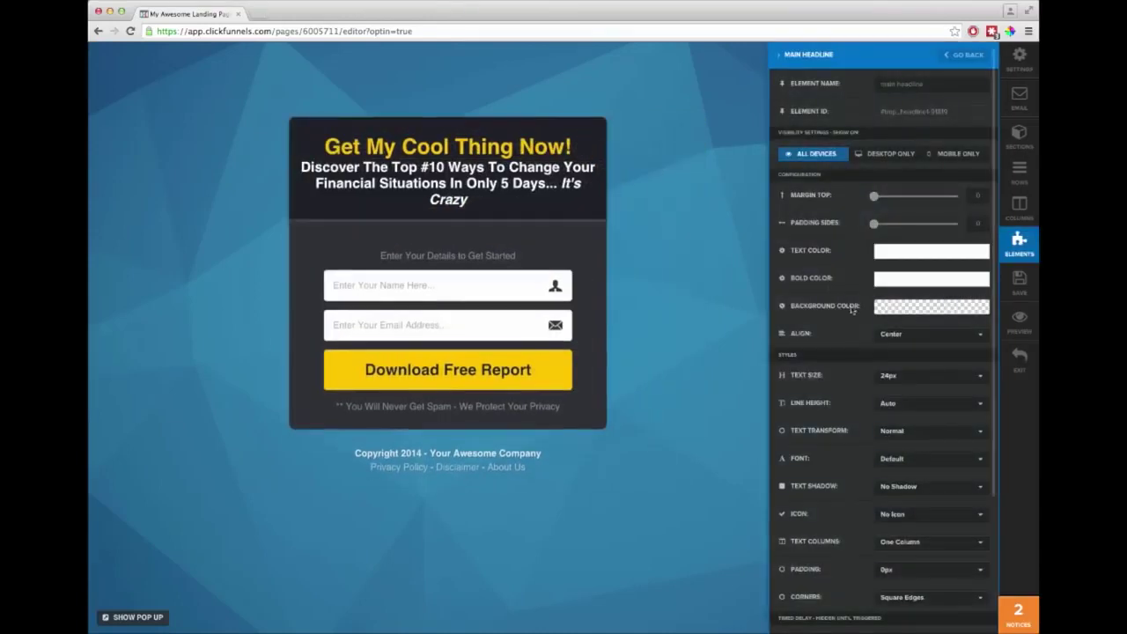
{"action": "left_click", "coordinate": [892, 384]}
{"action": "left_click", "coordinate": [897, 490]}
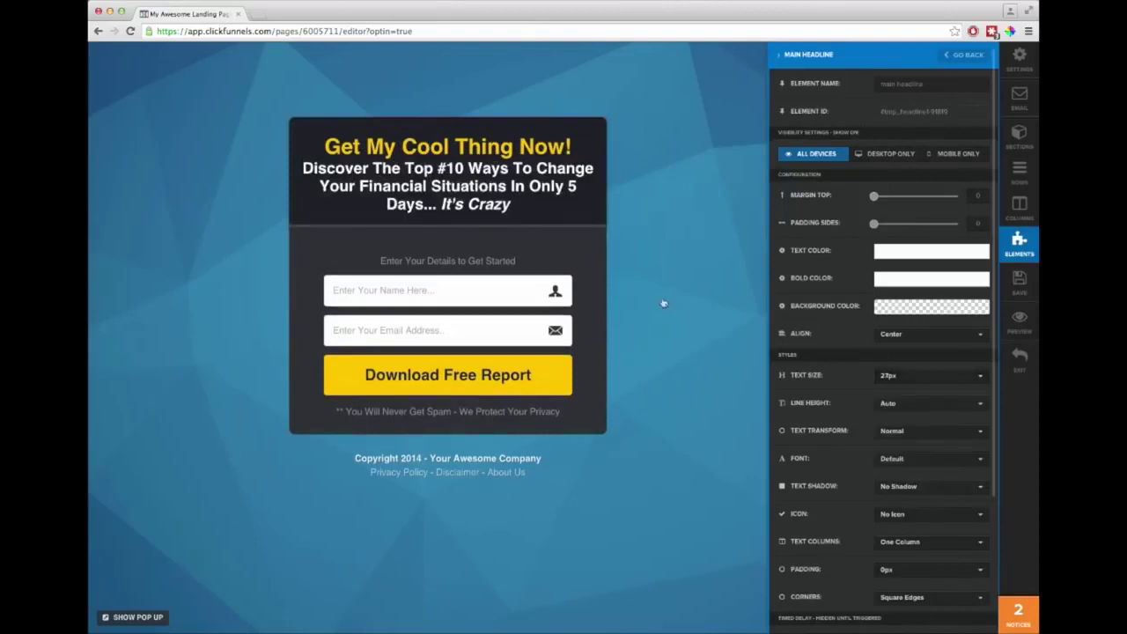
{"action": "left_click", "coordinate": [499, 166]}
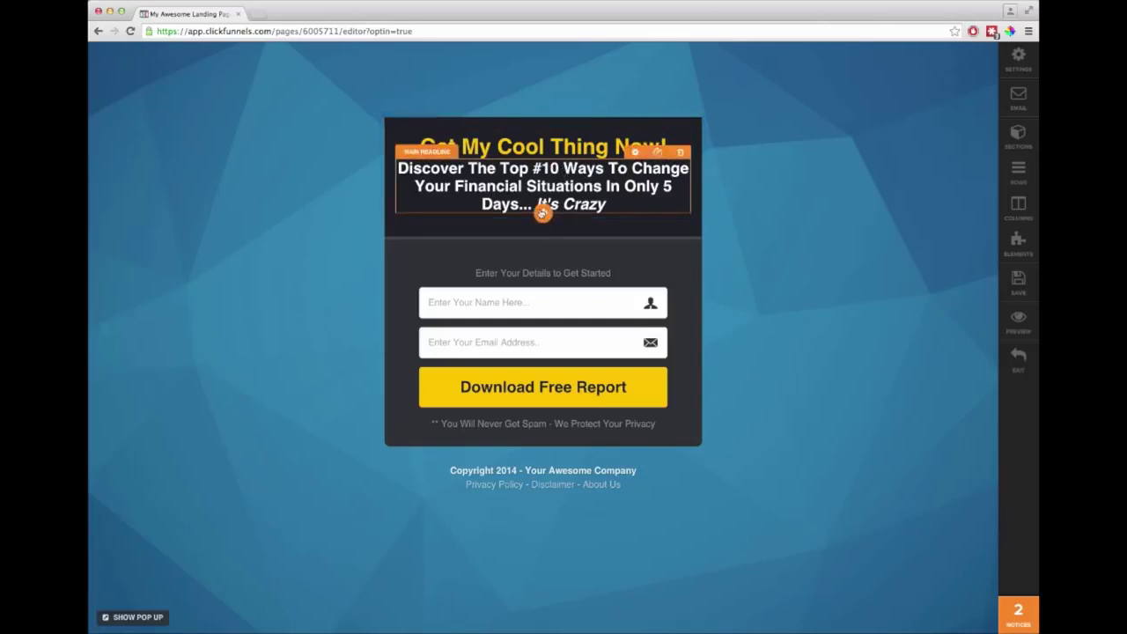
- Add a Video element below the "Discover The Top #10 Ways" headline
{"action": "left_click", "coordinate": [544, 215]}
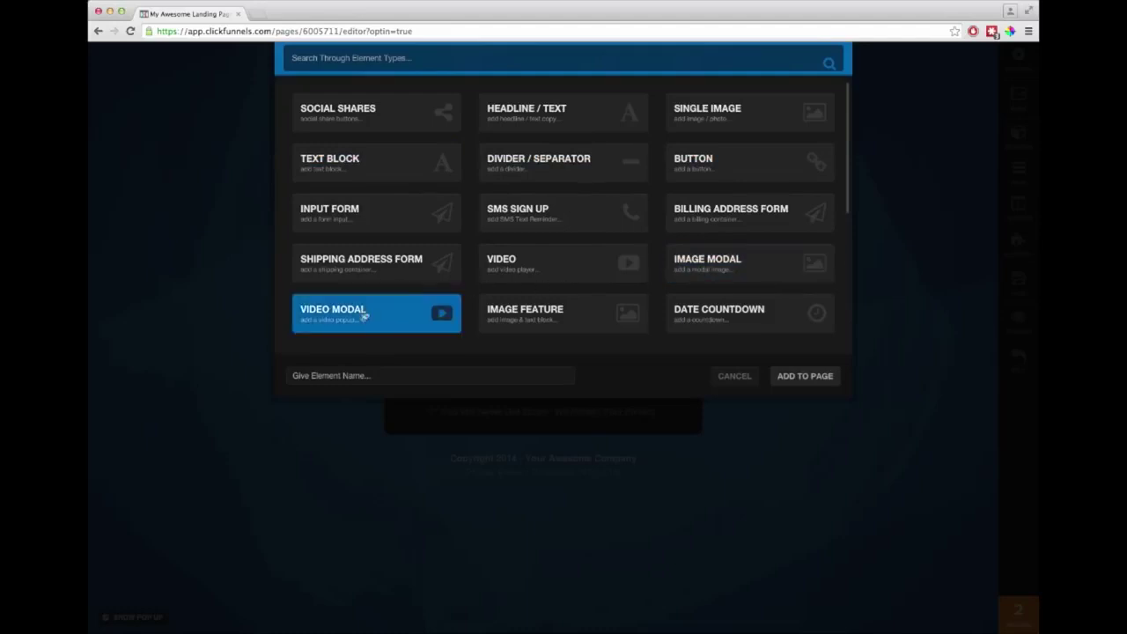
{"action": "scroll", "coordinate": [464, 274], "scroll_direction": "down", "scroll_amount": 5}
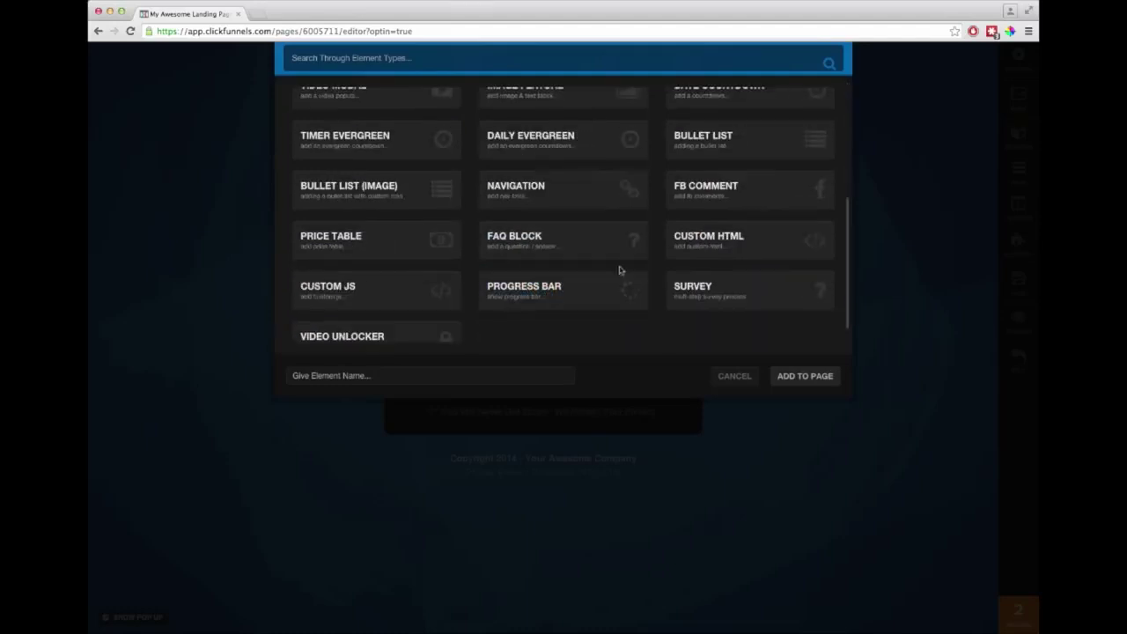
{"action": "scroll", "coordinate": [473, 289], "scroll_direction": "up", "scroll_amount": 5}
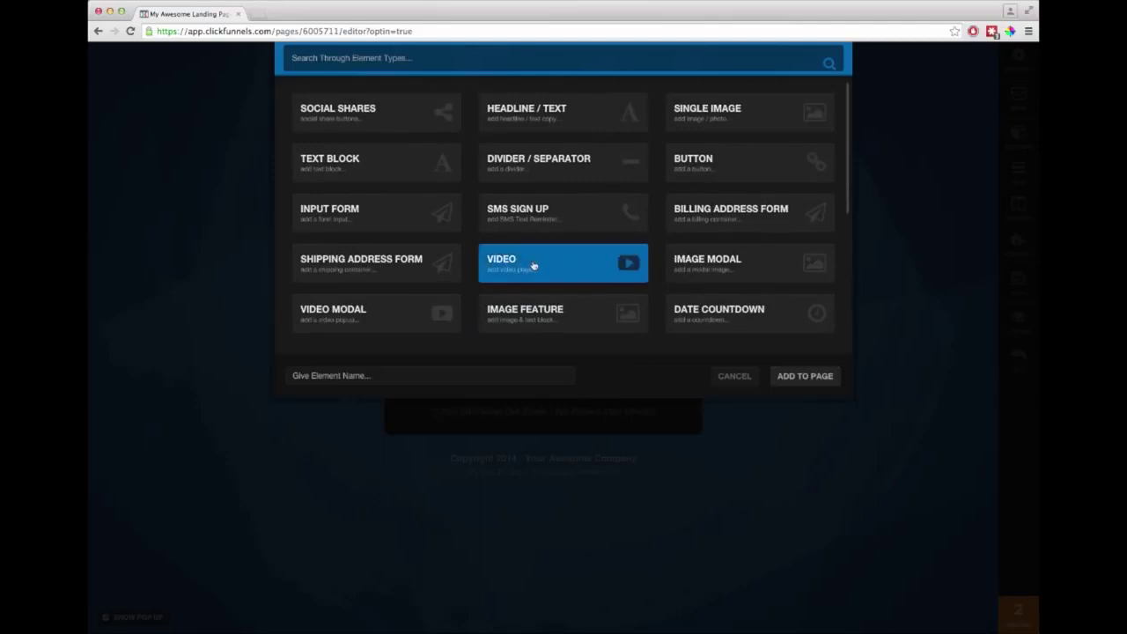
{"action": "left_click", "coordinate": [533, 266]}
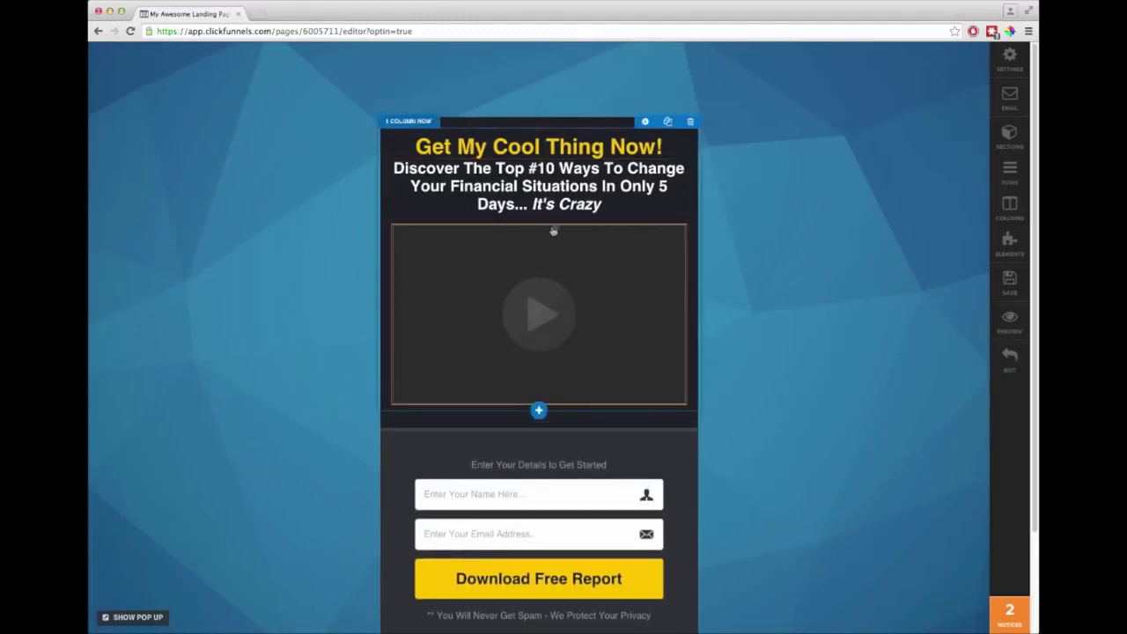
- Set the width of the section holding the headlines and video to Wide
{"action": "left_click", "coordinate": [646, 127]}
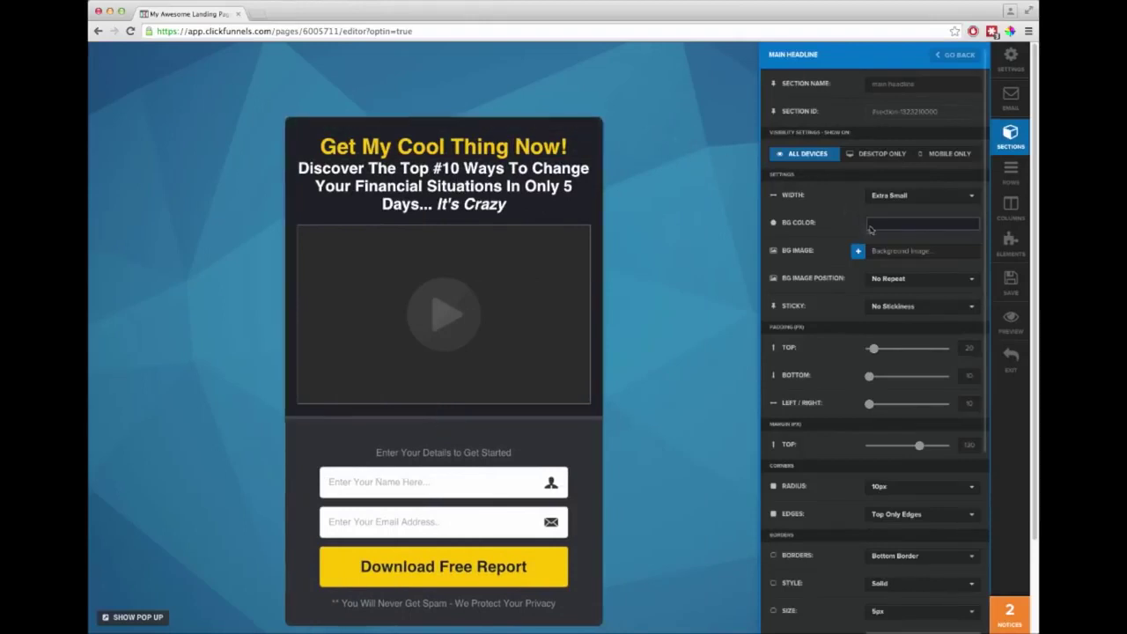
{"action": "left_click", "coordinate": [894, 200]}
{"action": "left_click", "coordinate": [895, 227]}
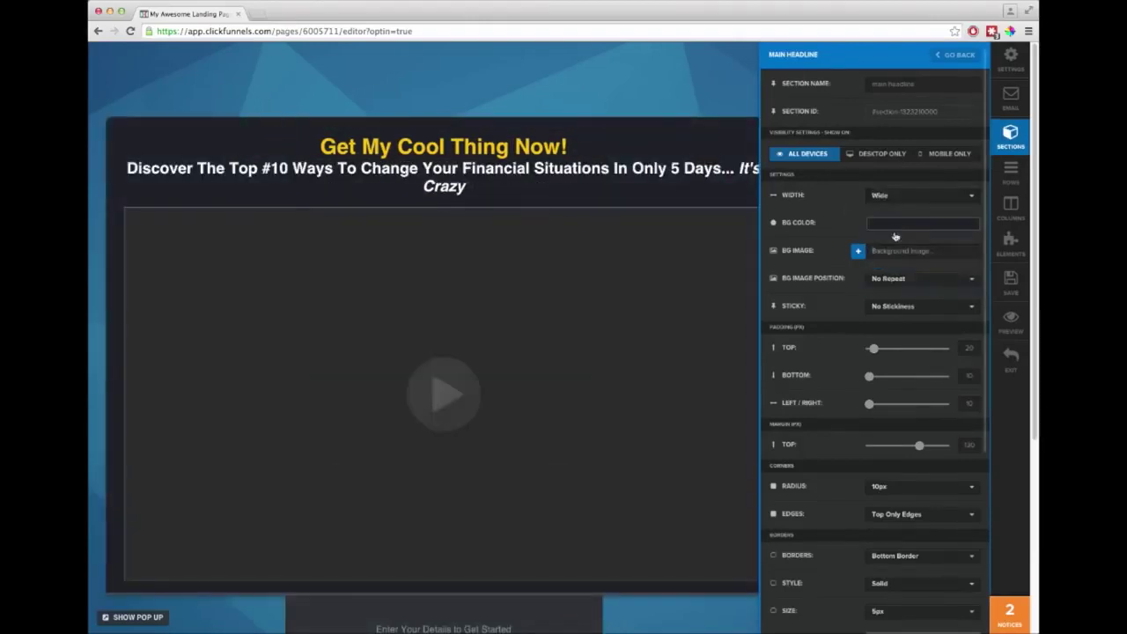
{"action": "left_click", "coordinate": [676, 172]}
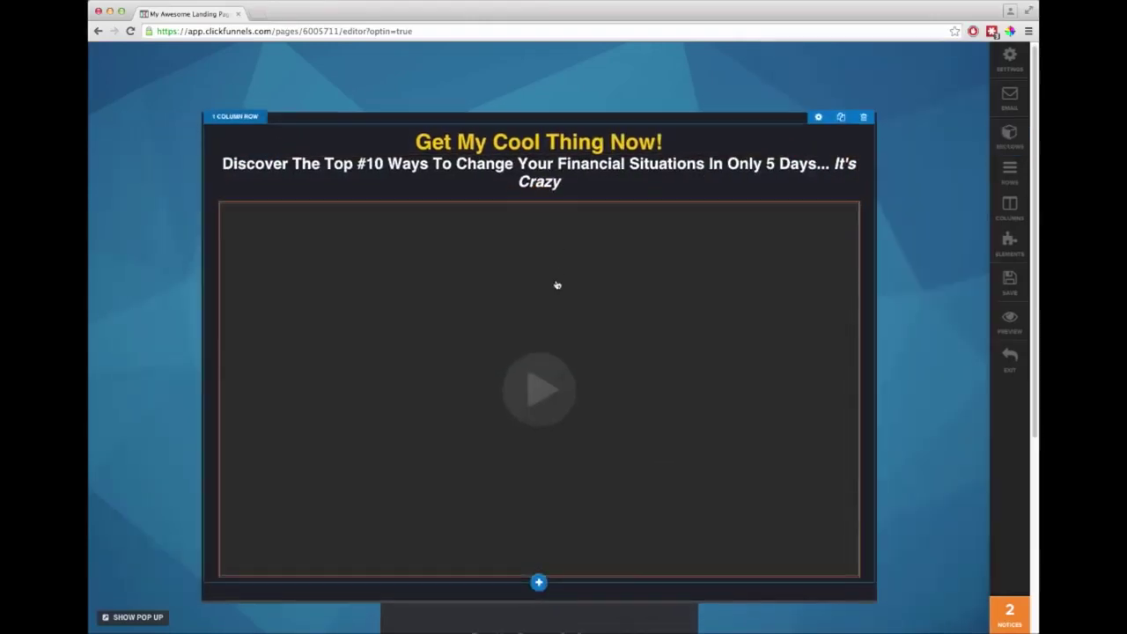
- Add a two-column row below the headlines' row and move the video into its left column
{"action": "left_click", "coordinate": [539, 583]}
{"action": "left_click", "coordinate": [534, 151]}
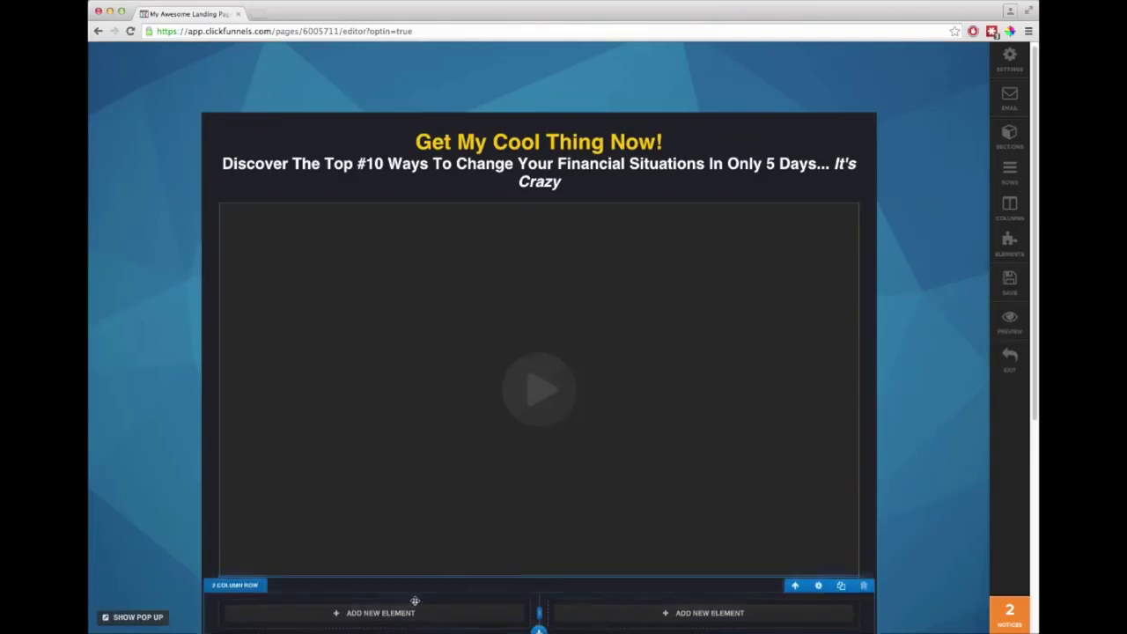
{"action": "left_click_drag", "start_coordinate": [406, 590], "coordinate": [407, 592]}
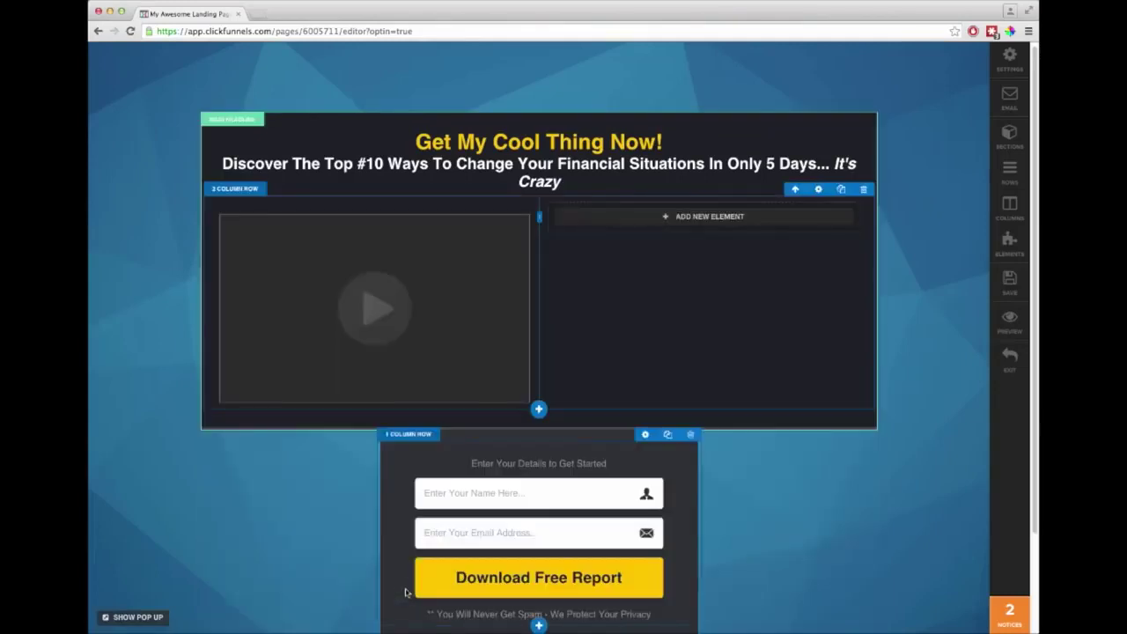
{"action": "left_click", "coordinate": [464, 227]}
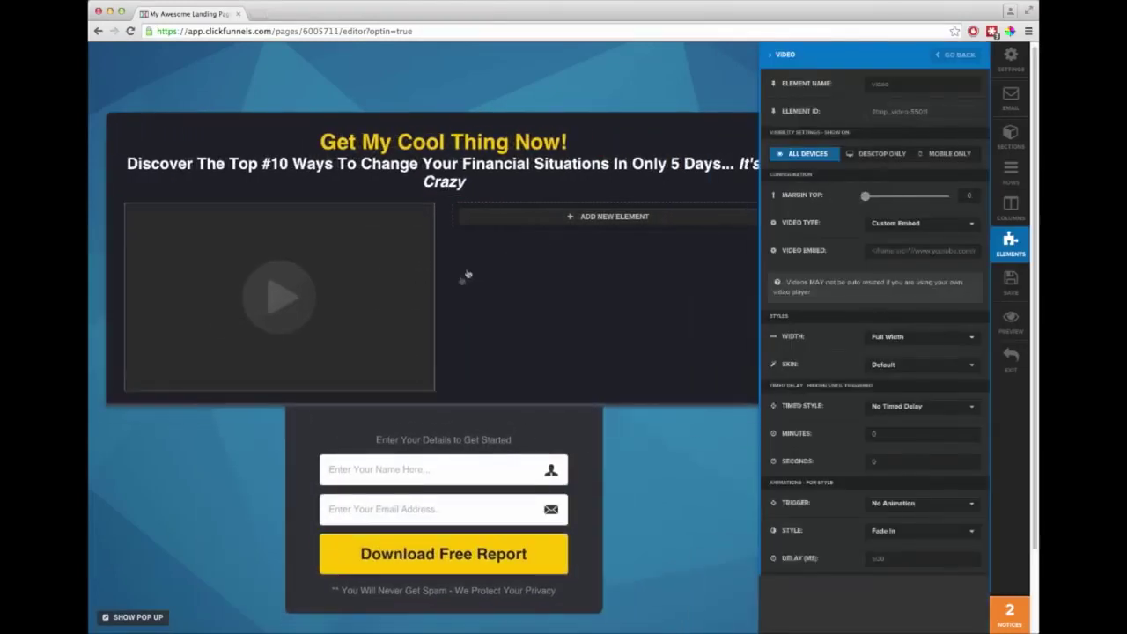
{"action": "left_click", "coordinate": [459, 325]}
- Move the details text, name and email fields, download button and spam notice into the right column, and delete the emptied opt-in section
{"action": "left_click_drag", "start_coordinate": [539, 443], "coordinate": [688, 222]}
{"action": "left_click_drag", "start_coordinate": [650, 389], "coordinate": [705, 230]}
{"action": "left_click_drag", "start_coordinate": [539, 448], "coordinate": [742, 280]}
{"action": "left_click_drag", "start_coordinate": [706, 323], "coordinate": [736, 317]}
{"action": "left_click_drag", "start_coordinate": [634, 447], "coordinate": [737, 372]}
{"action": "left_click", "coordinate": [694, 418]}
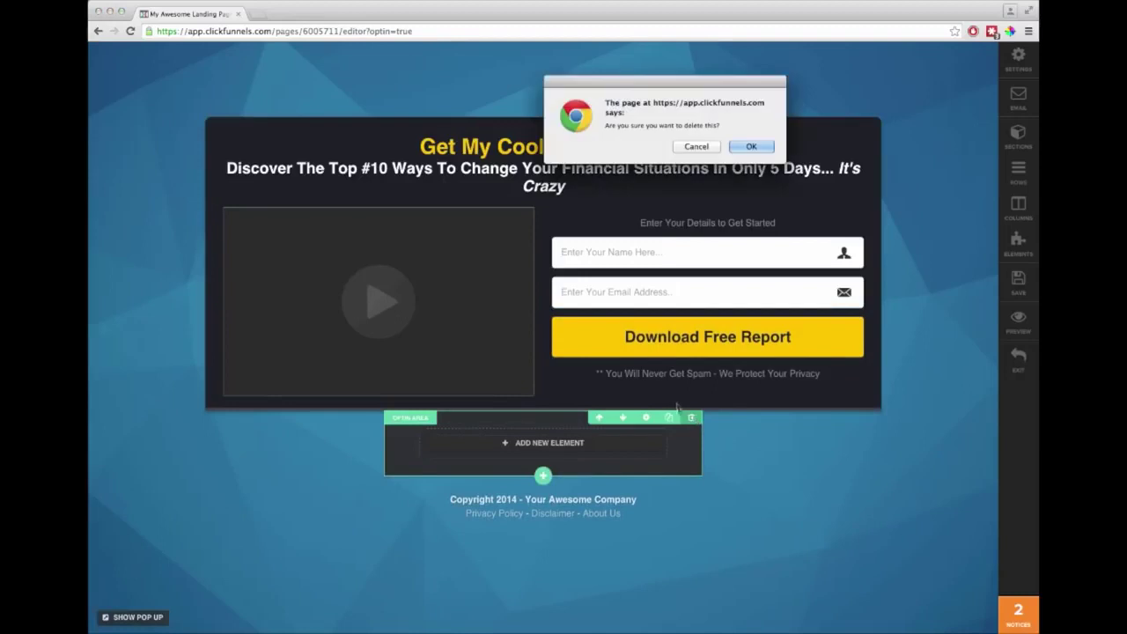
{"action": "left_click", "coordinate": [749, 147]}
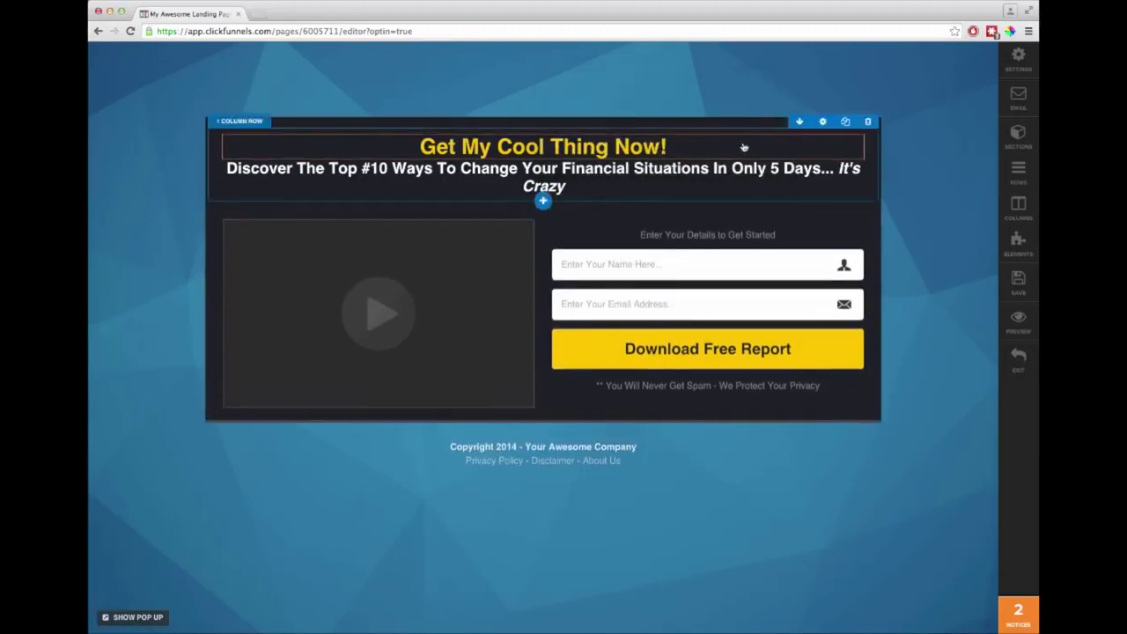
- Set the "Get My Cool Thing Now!" headline's text size to 62px
{"action": "left_click", "coordinate": [807, 122]}
{"action": "left_click", "coordinate": [887, 376]}
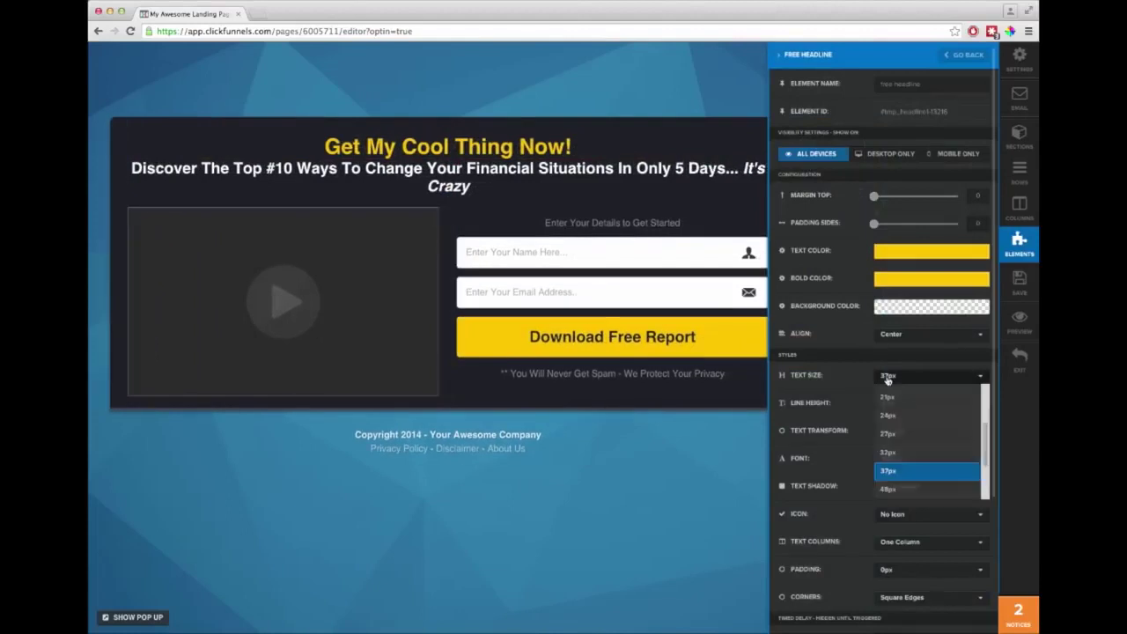
{"action": "left_click_drag", "start_coordinate": [986, 458], "coordinate": [987, 473]}
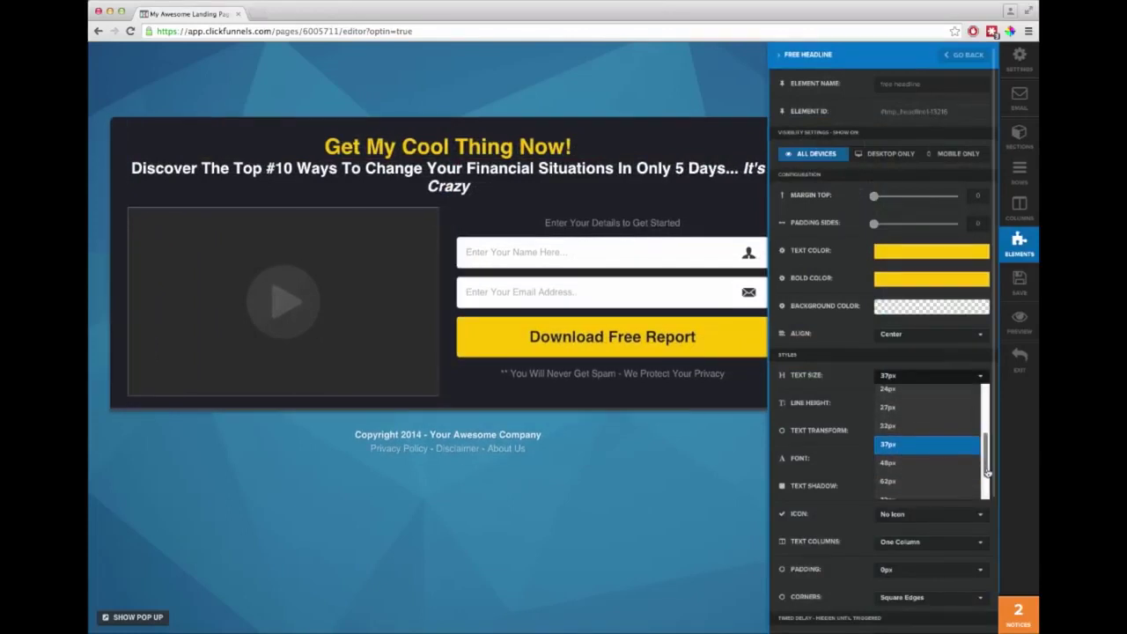
{"action": "left_click", "coordinate": [933, 481]}
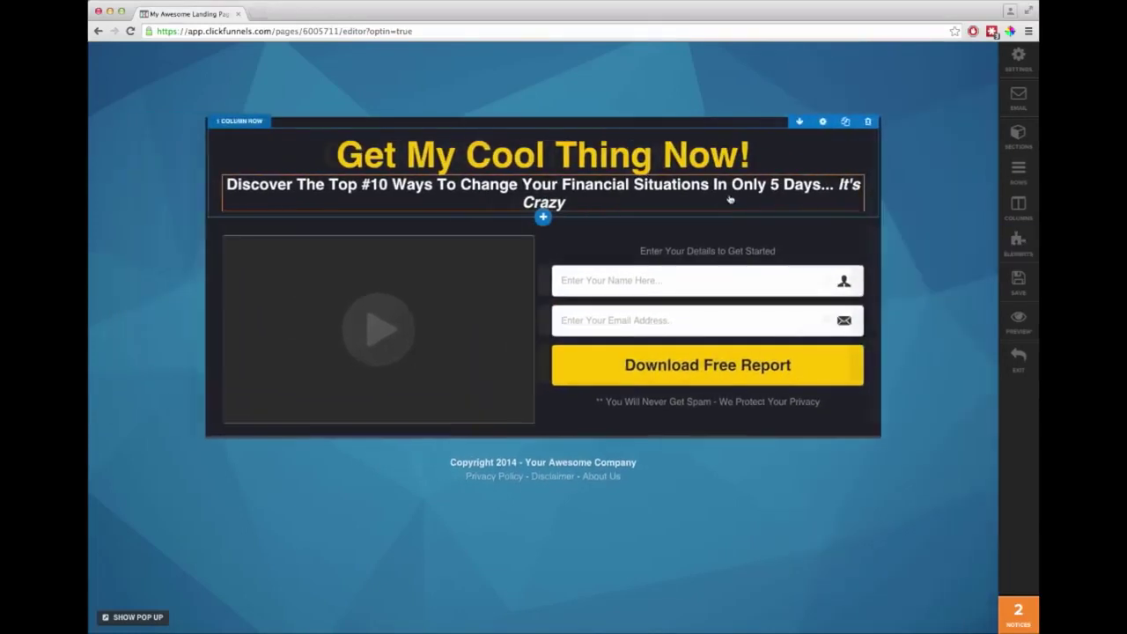
- Set the text size of the "Discover The Top #10 Ways" headline to 37px
{"action": "left_click", "coordinate": [803, 169]}
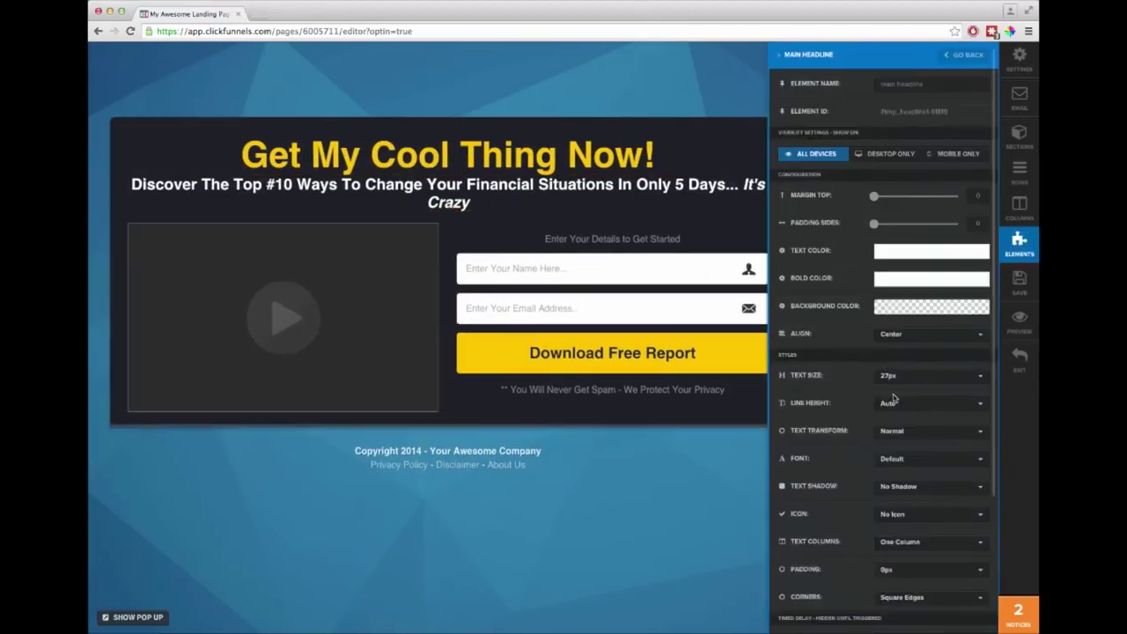
{"action": "left_click", "coordinate": [889, 379]}
{"action": "left_click", "coordinate": [899, 481]}
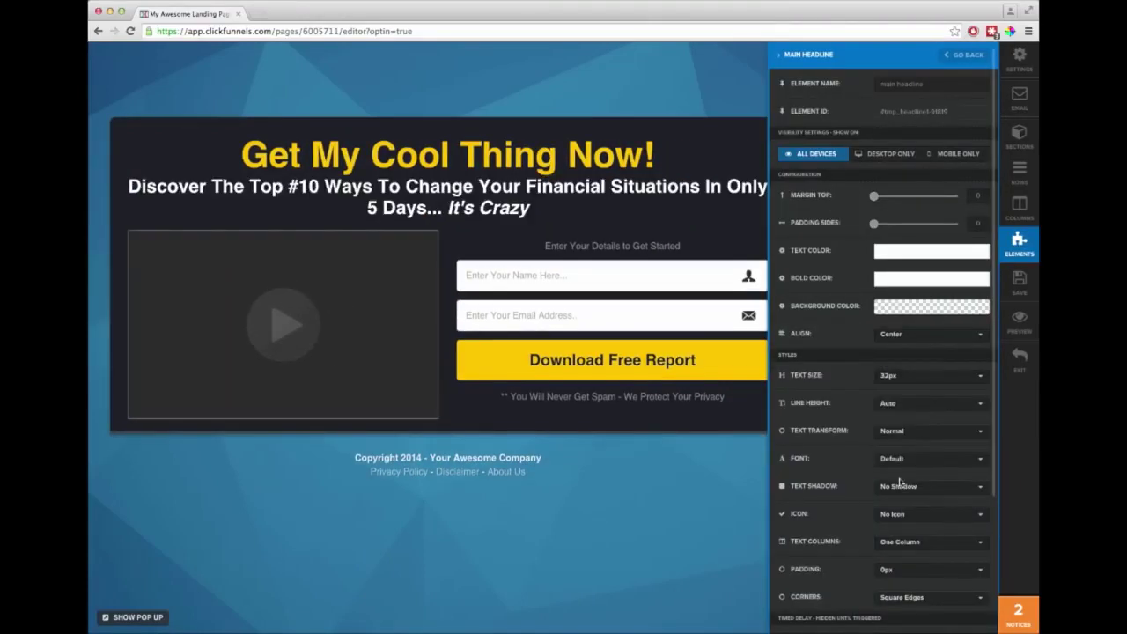
{"action": "left_click", "coordinate": [911, 380]}
{"action": "left_click", "coordinate": [921, 480]}
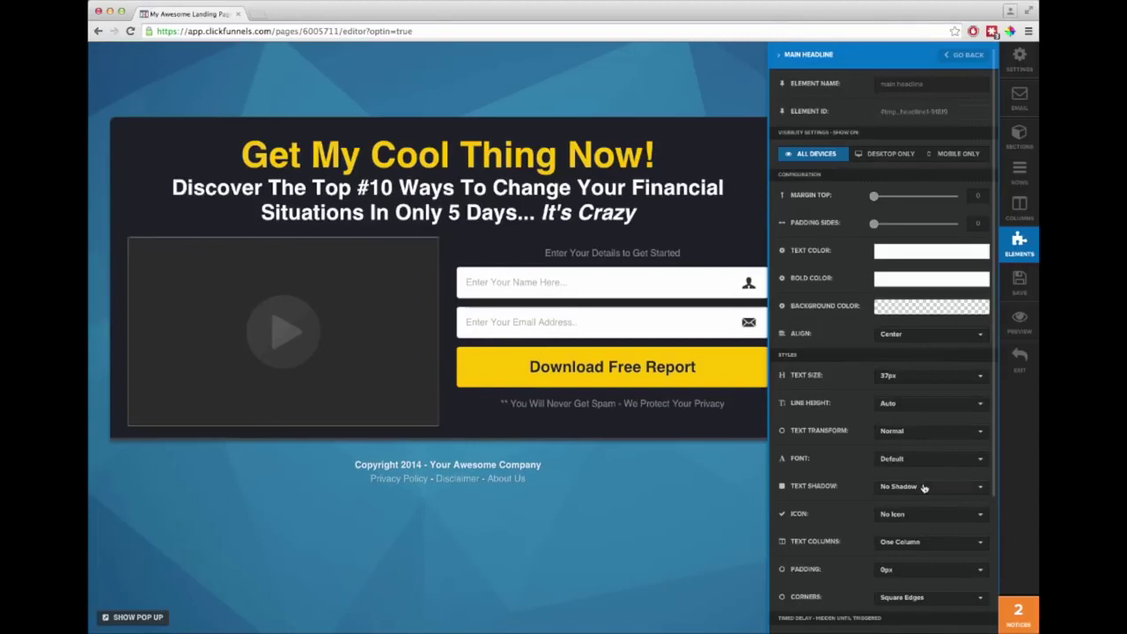
{"action": "left_click", "coordinate": [720, 236]}
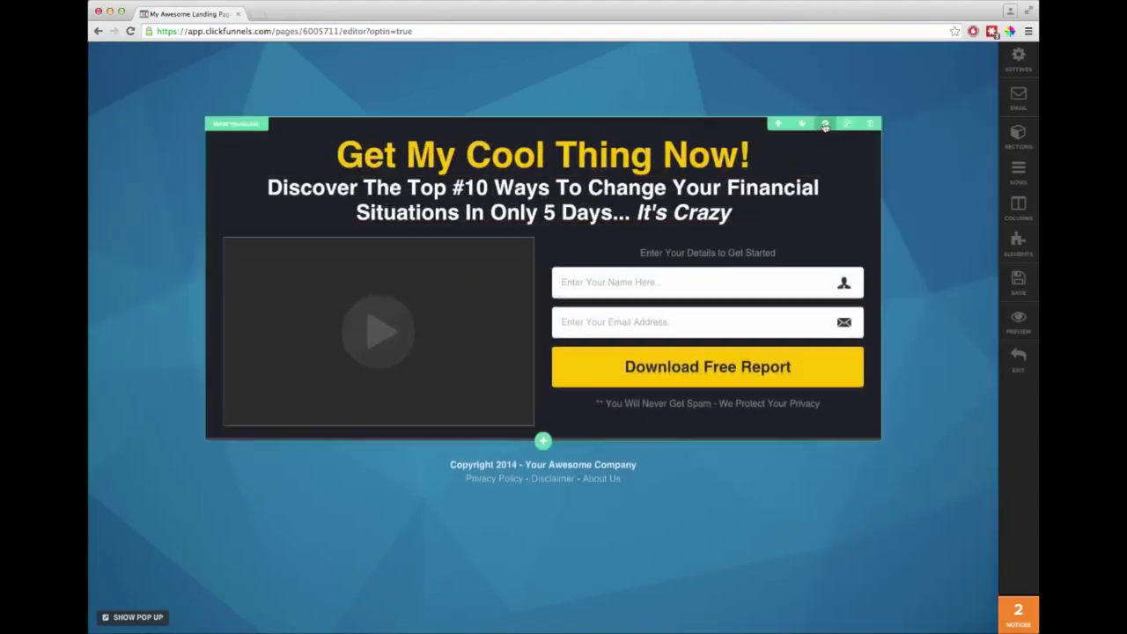
- Set the width of the section holding the headlines, video and form to Medium
{"action": "left_click", "coordinate": [825, 126]}
{"action": "left_click", "coordinate": [908, 196]}
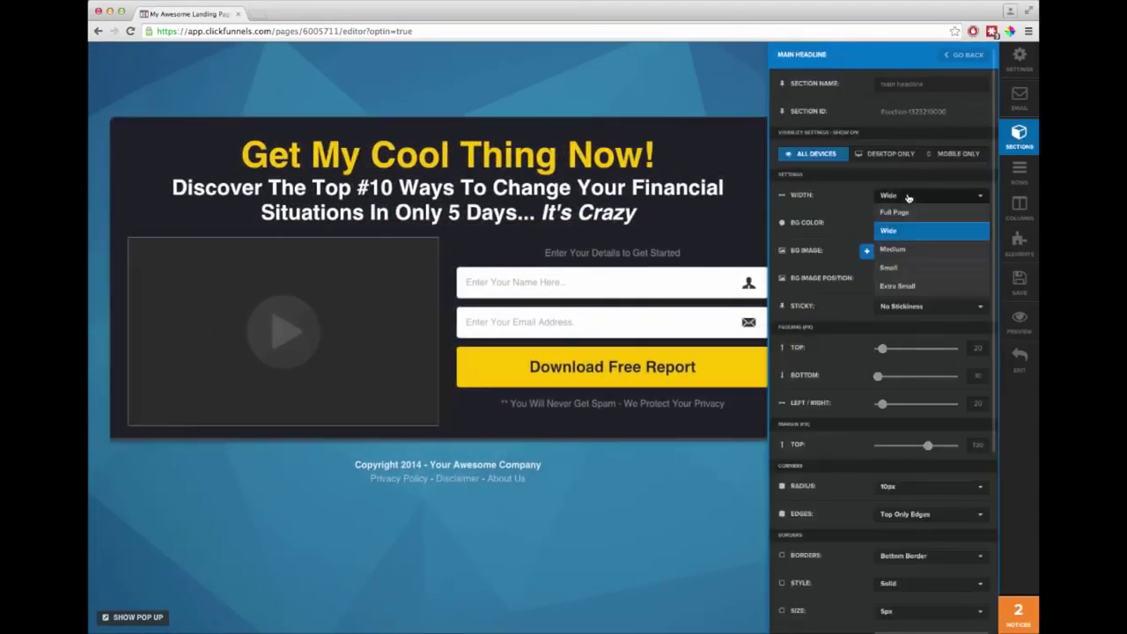
{"action": "left_click", "coordinate": [894, 250]}
{"action": "left_click", "coordinate": [692, 164]}
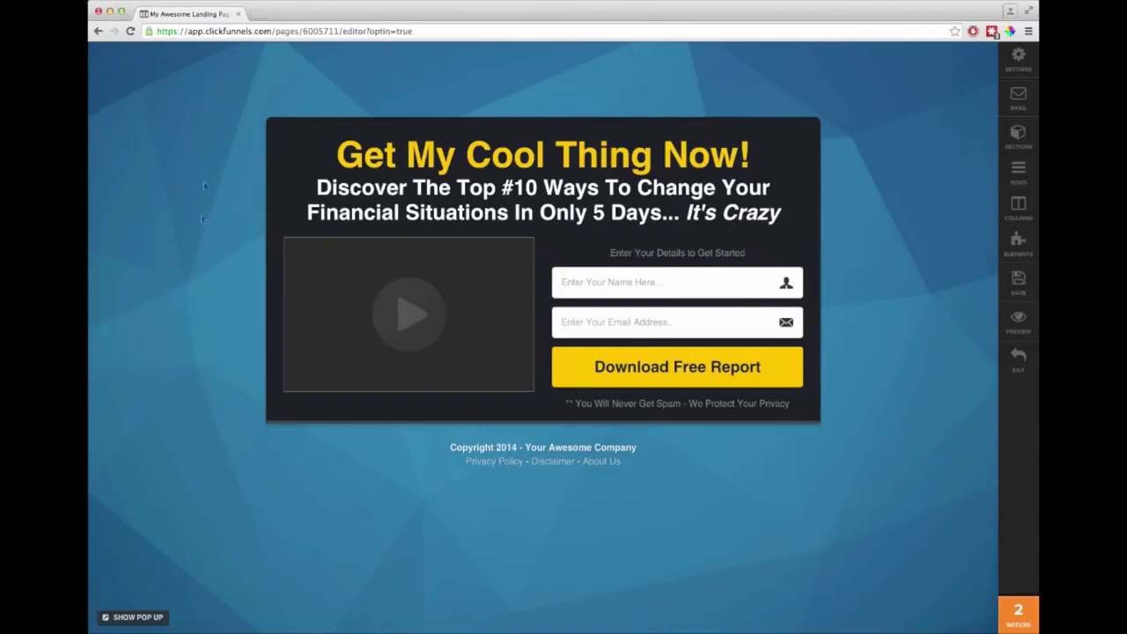
- Replace the page's background image with the blurred multicoloured photo from the stock background images
{"action": "left_click", "coordinate": [1019, 57]}
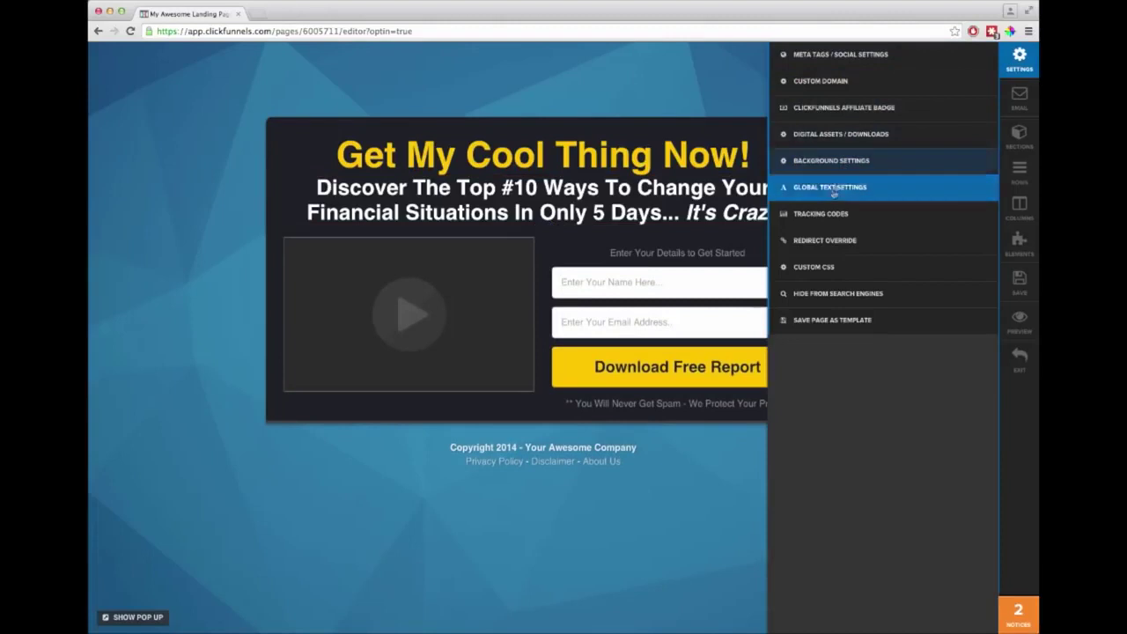
{"action": "left_click", "coordinate": [825, 162]}
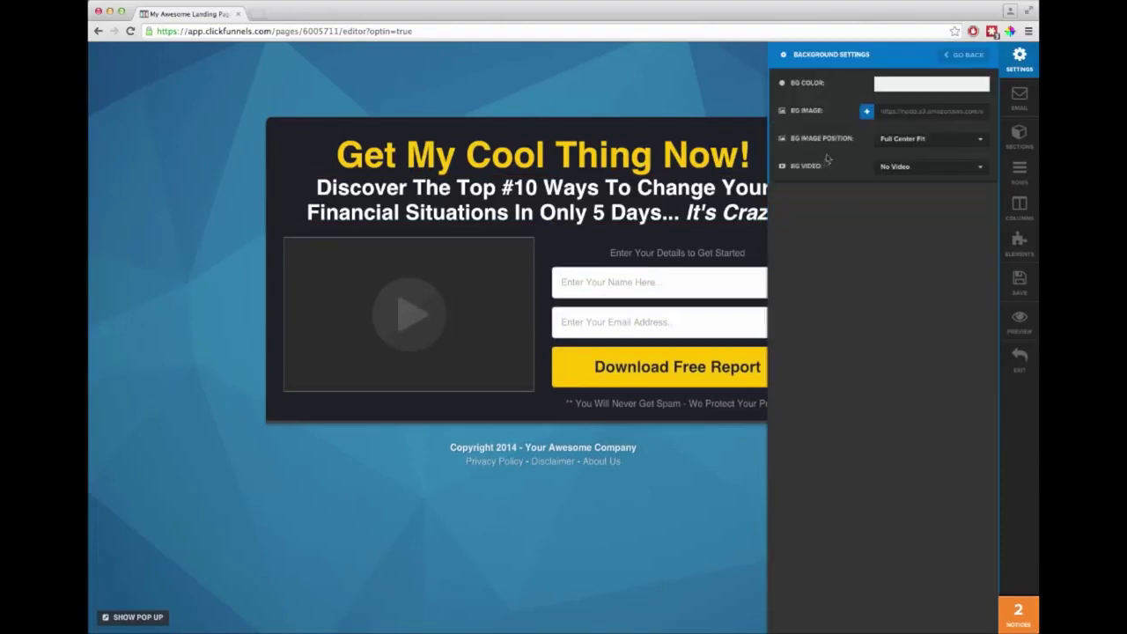
{"action": "left_click", "coordinate": [866, 111]}
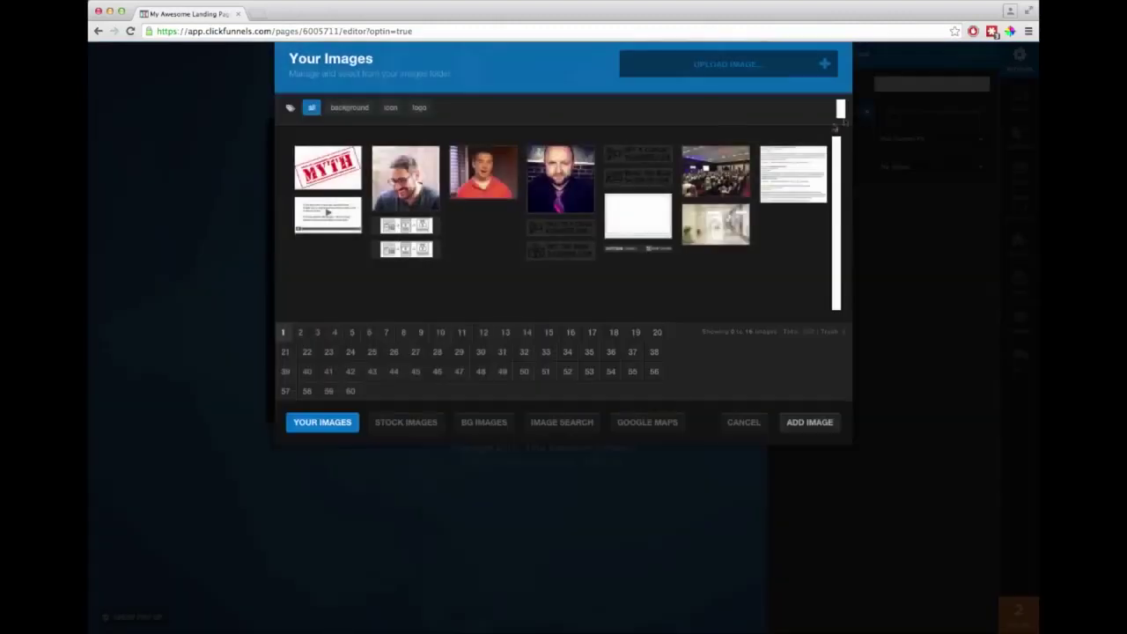
{"action": "left_click", "coordinate": [560, 424]}
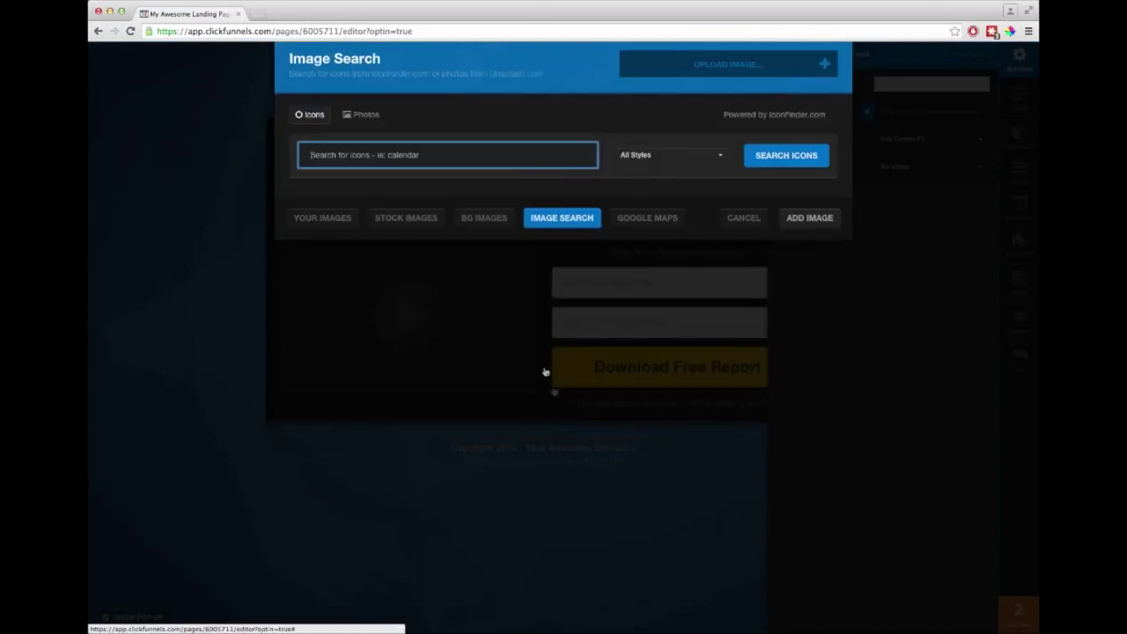
{"action": "left_click", "coordinate": [484, 217]}
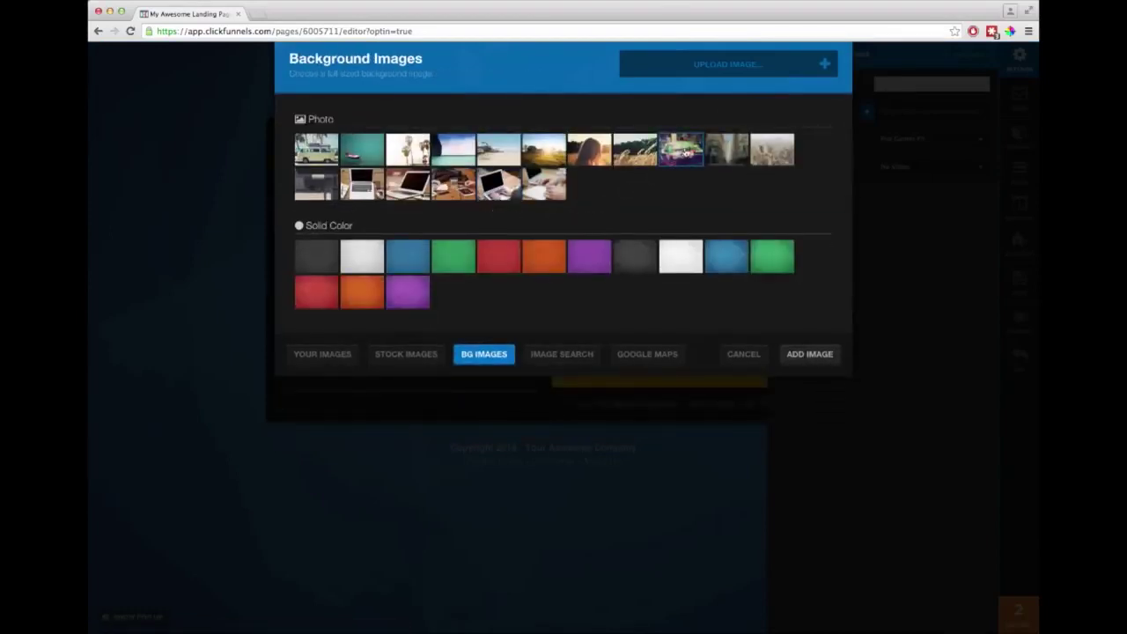
{"action": "left_click", "coordinate": [683, 151]}
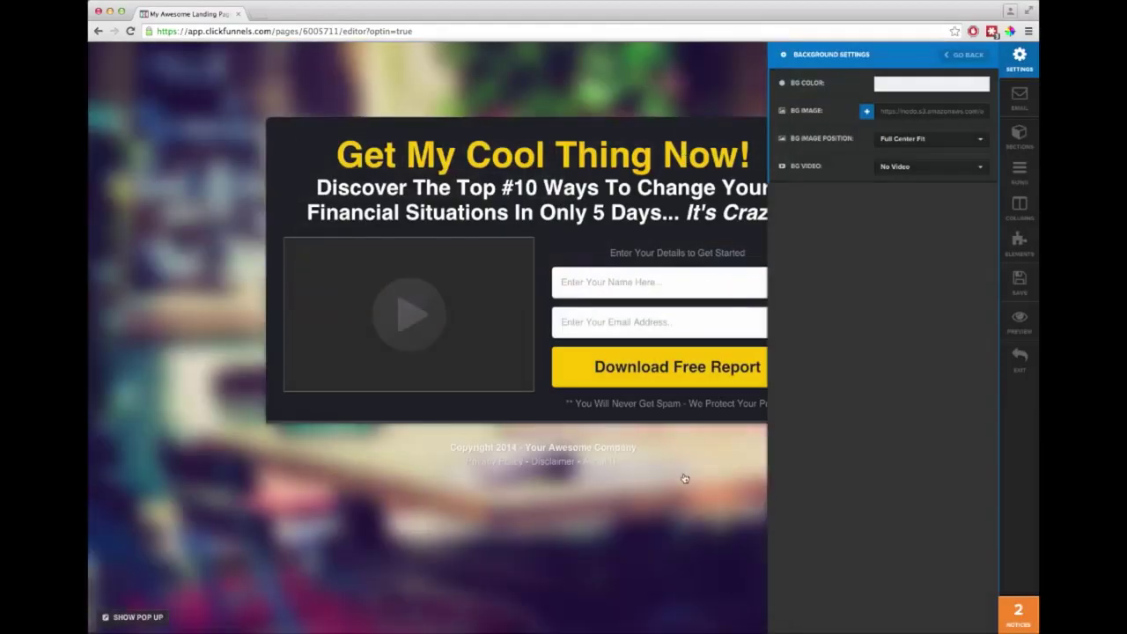
{"action": "left_click", "coordinate": [685, 478]}
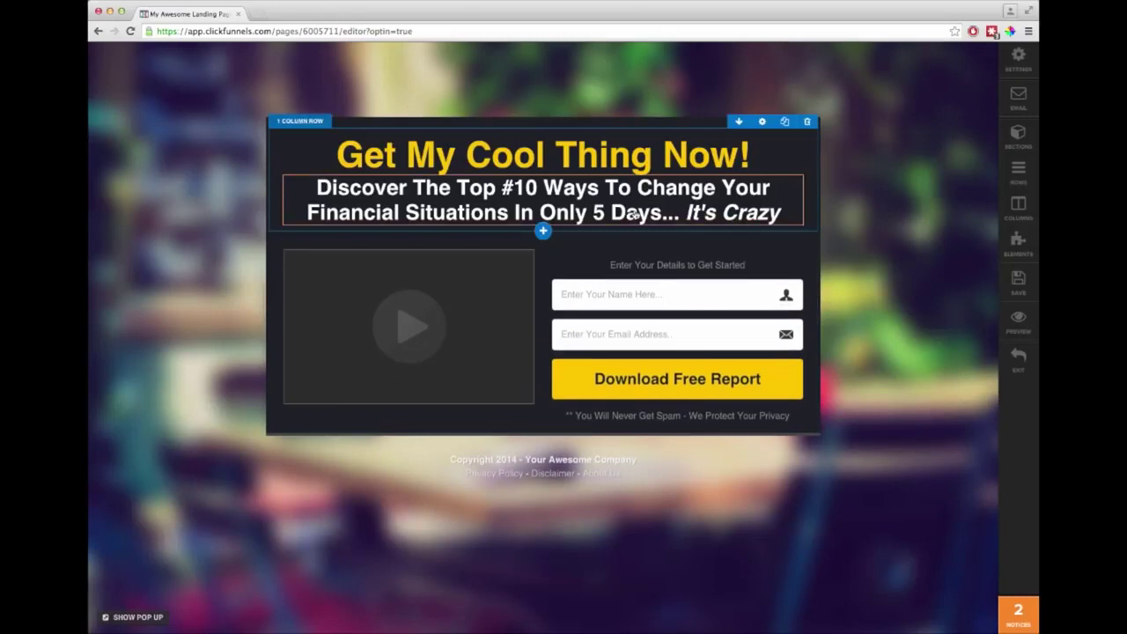
- Add a Progress Bar element below the "Discover The Top #10 Ways" headline
{"action": "left_click", "coordinate": [542, 225]}
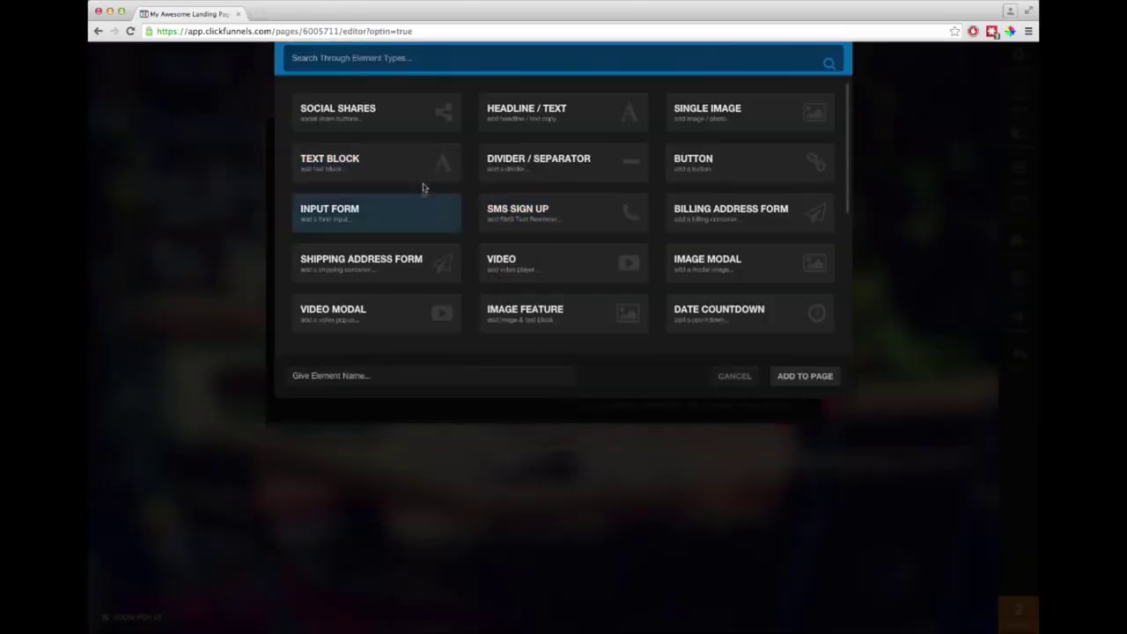
{"action": "scroll", "coordinate": [430, 219], "scroll_direction": "down", "scroll_amount": 5}
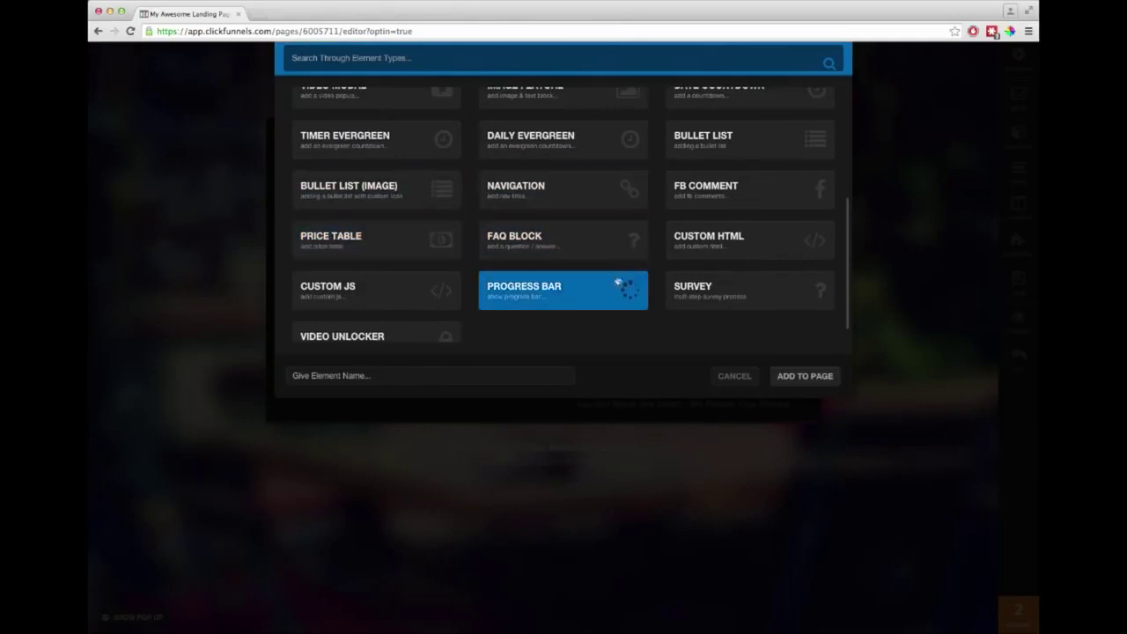
{"action": "left_click", "coordinate": [558, 294]}
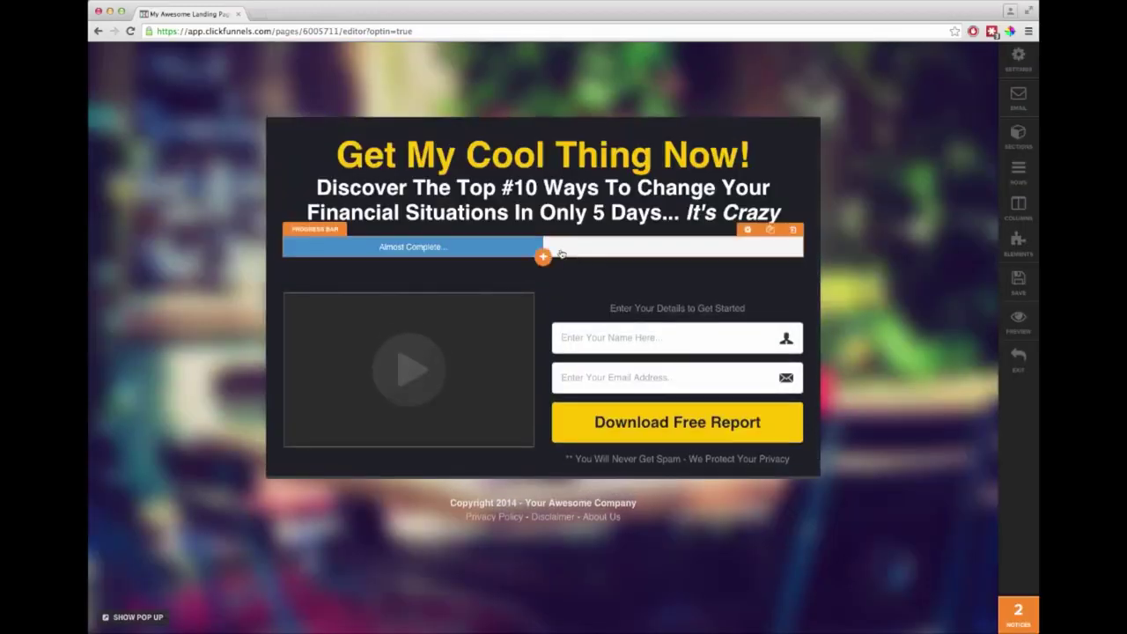
- Give the progress bar below the headline the Animated Stripes style and the text "Almost There..."
{"action": "left_click", "coordinate": [561, 253]}
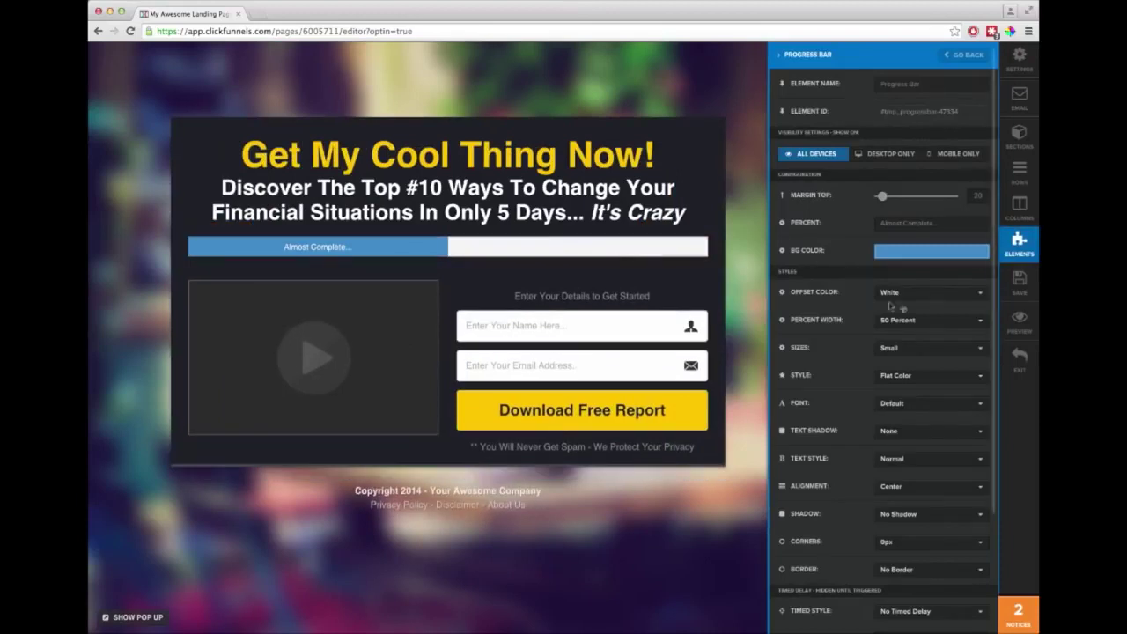
{"action": "left_click", "coordinate": [909, 379]}
{"action": "left_click", "coordinate": [906, 485]}
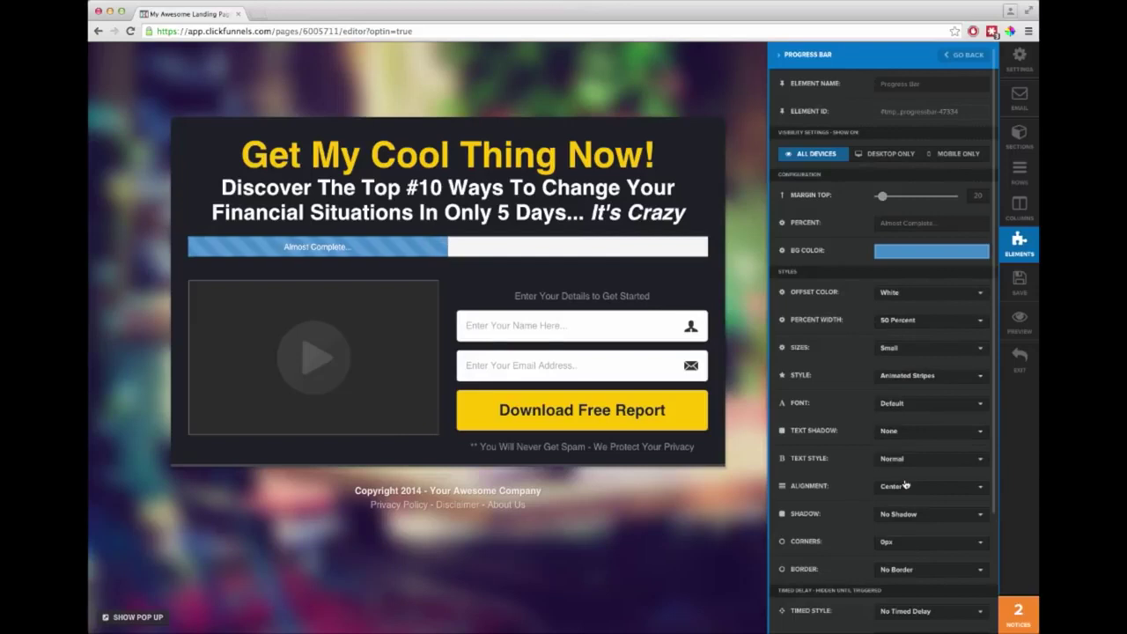
{"action": "left_click_drag", "start_coordinate": [879, 223], "coordinate": [939, 223]}
{"action": "type", "text": "50% Done!"}
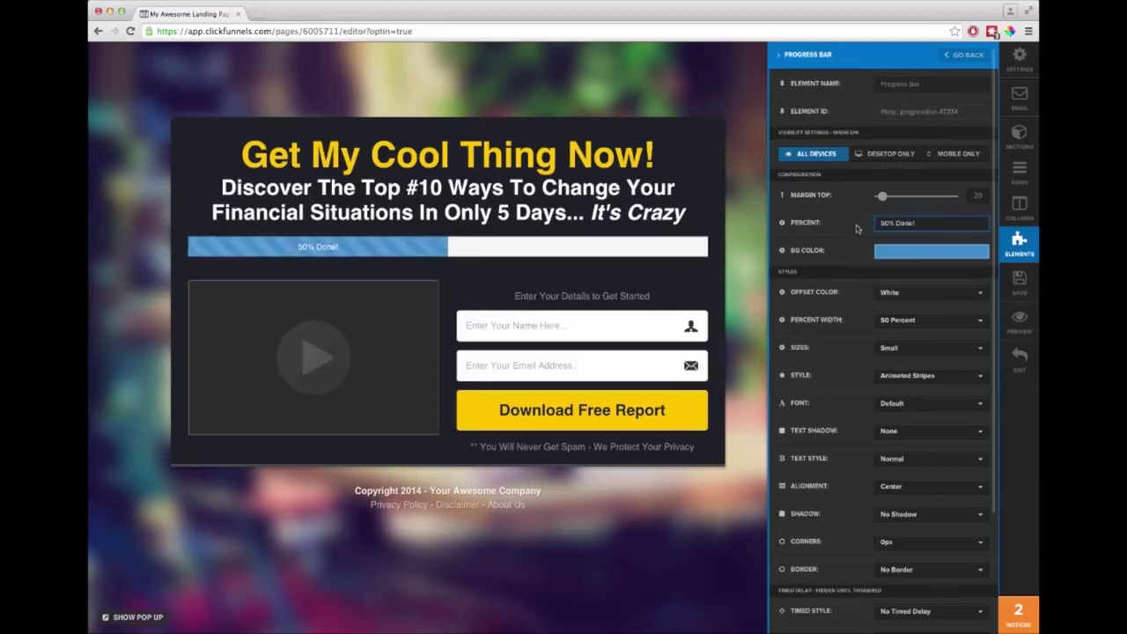
{"action": "key", "text": "ctrl+a"}
{"action": "type", "text": "Almost There..."}
- Set the progress bar's percent width to 75 Percent and its text style to Bold
{"action": "left_click", "coordinate": [920, 321]}
{"action": "left_click", "coordinate": [913, 409]}
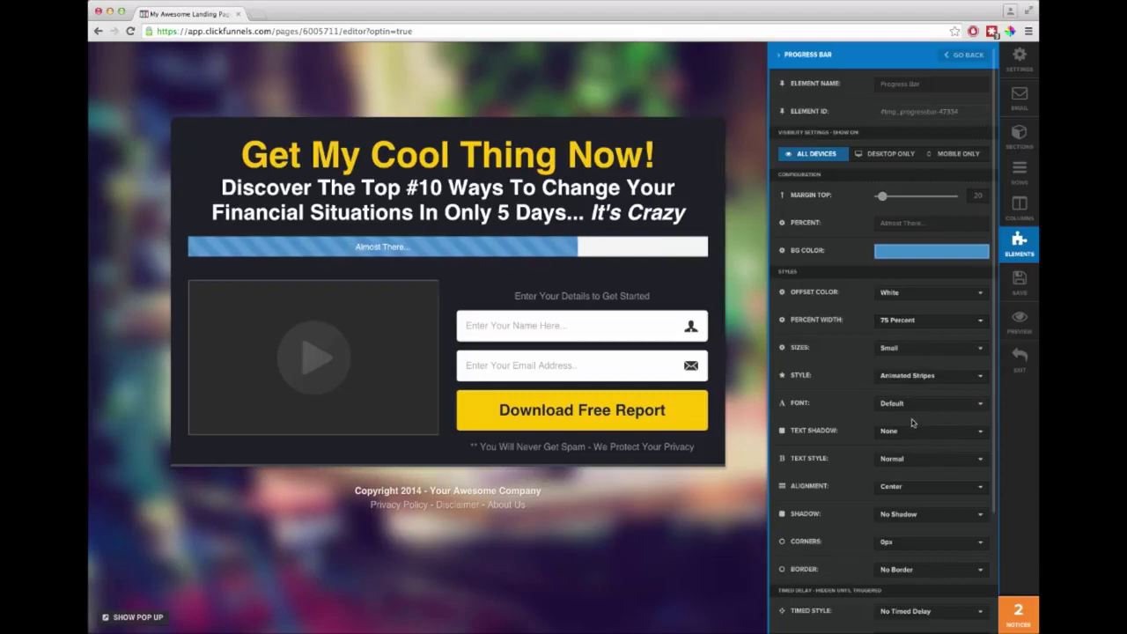
{"action": "left_click", "coordinate": [901, 460]}
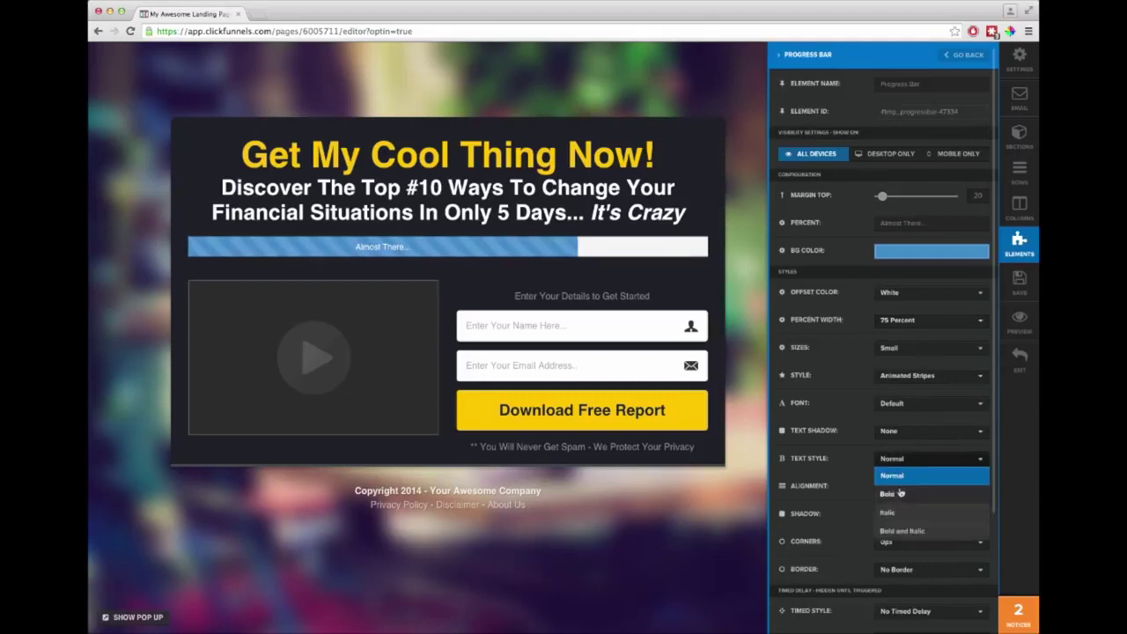
{"action": "left_click", "coordinate": [899, 496]}
{"action": "left_click", "coordinate": [711, 285]}
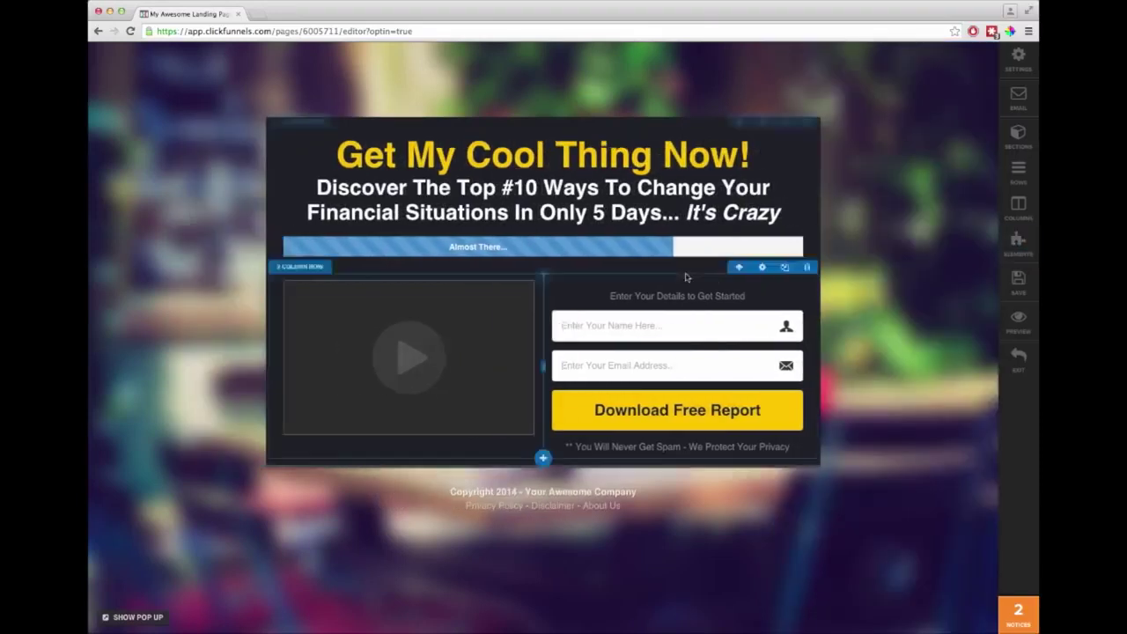
- Move the progress bar above the "Enter Your Details to Get Started" text in the form column and remove its top margin
{"action": "left_click_drag", "start_coordinate": [634, 205], "coordinate": [634, 150]}
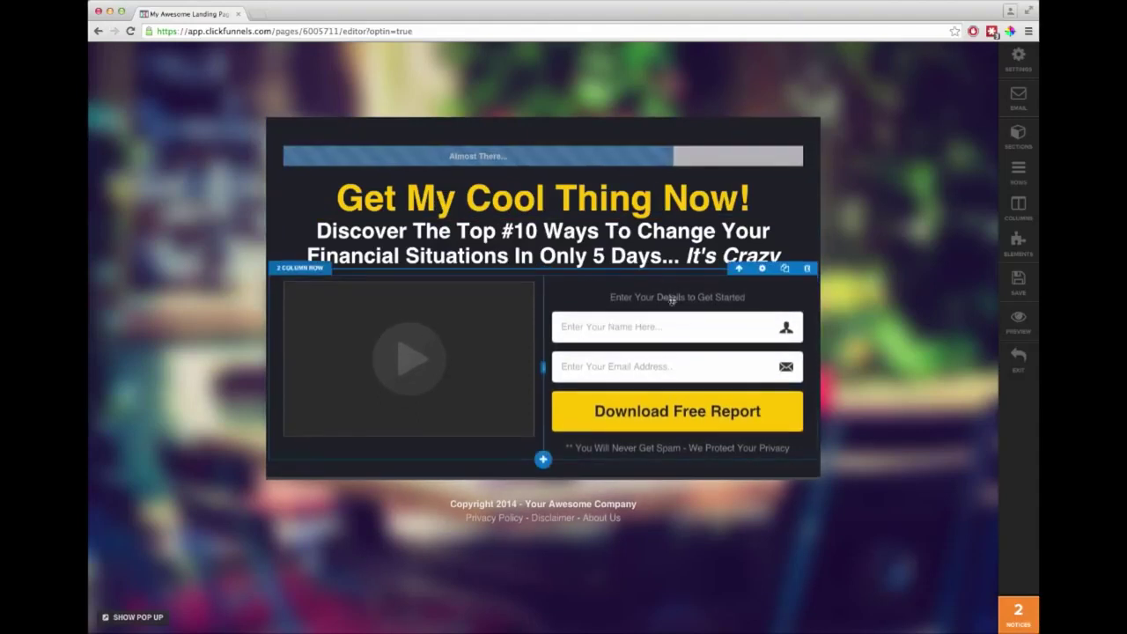
{"action": "left_click_drag", "start_coordinate": [688, 290], "coordinate": [690, 293]}
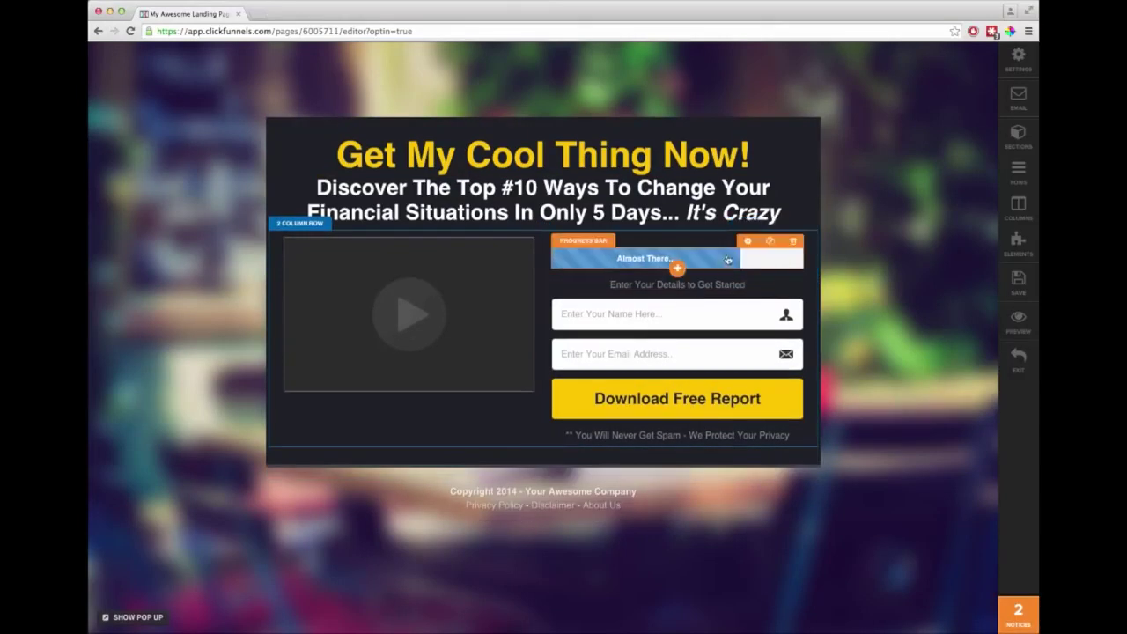
{"action": "left_click", "coordinate": [755, 238]}
{"action": "left_click_drag", "start_coordinate": [886, 197], "coordinate": [870, 196]}
- Add a Date Countdown element below the video
{"action": "left_click", "coordinate": [409, 391]}
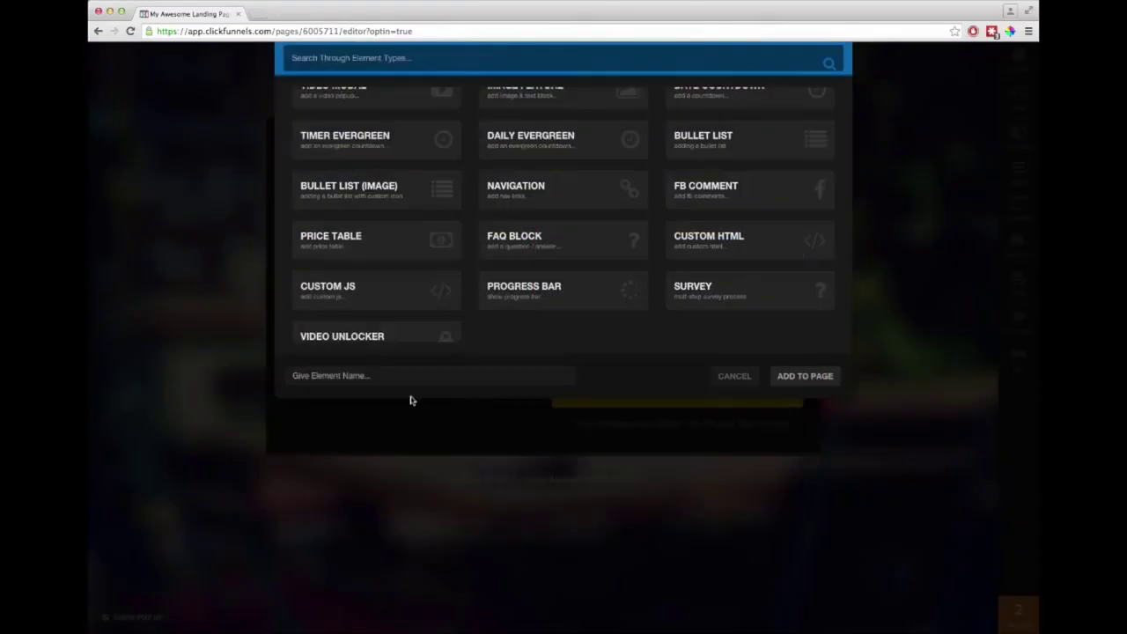
{"action": "scroll", "coordinate": [581, 264], "scroll_direction": "down", "scroll_amount": 1}
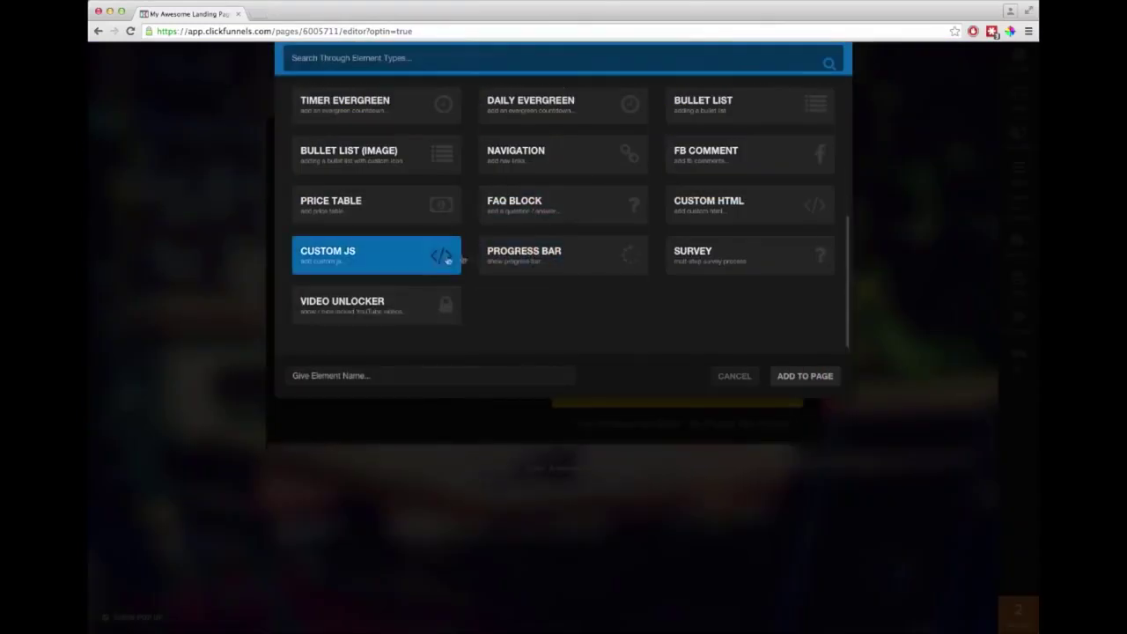
{"action": "scroll", "coordinate": [363, 237], "scroll_direction": "up", "scroll_amount": 3}
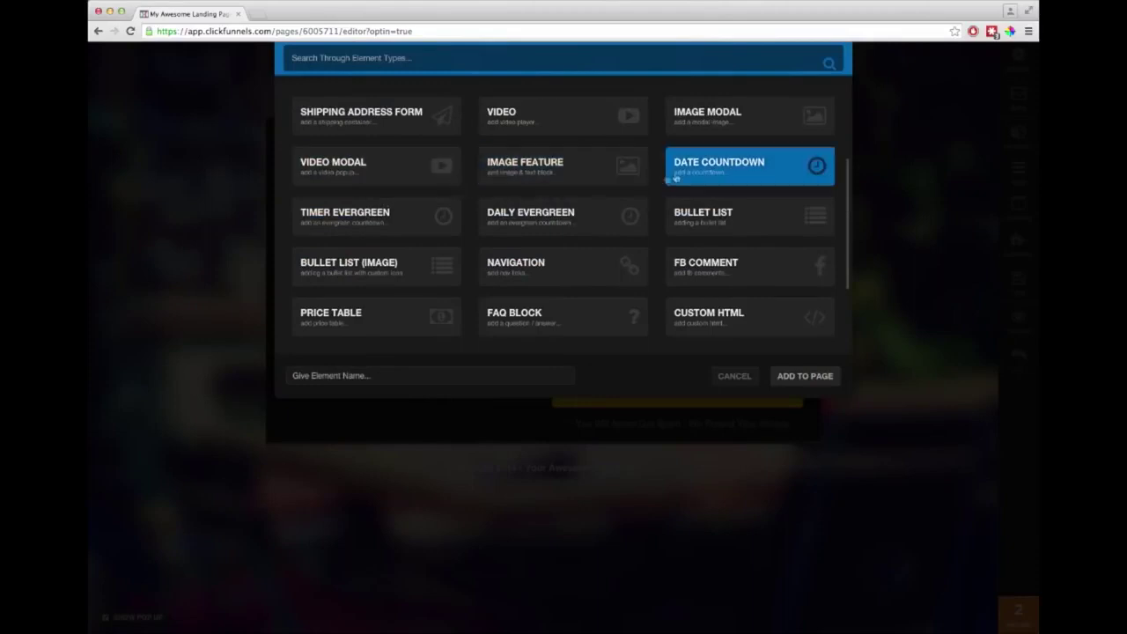
{"action": "left_click", "coordinate": [711, 175]}
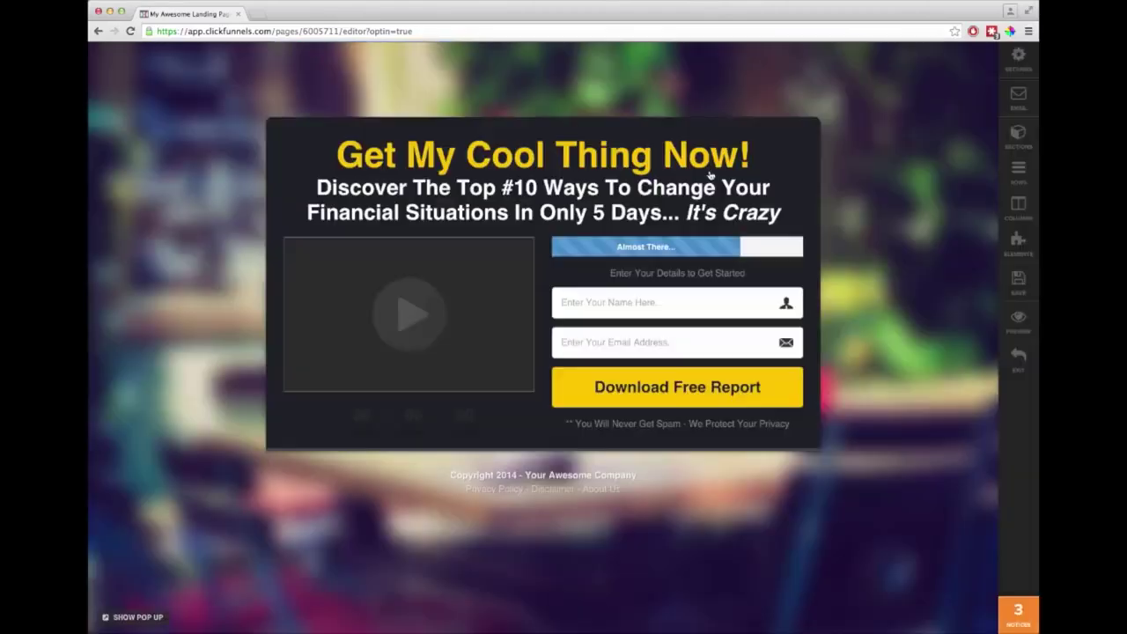
- Set the countdown's color to White and its style to Circle Line
{"action": "left_click", "coordinate": [454, 419]}
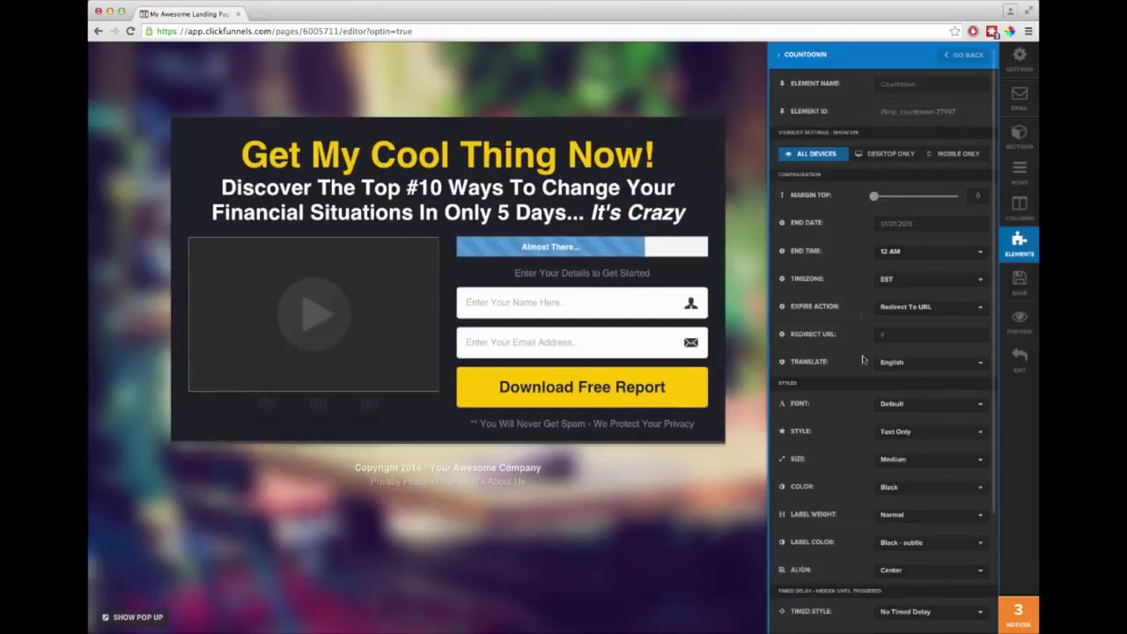
{"action": "left_click", "coordinate": [898, 486]}
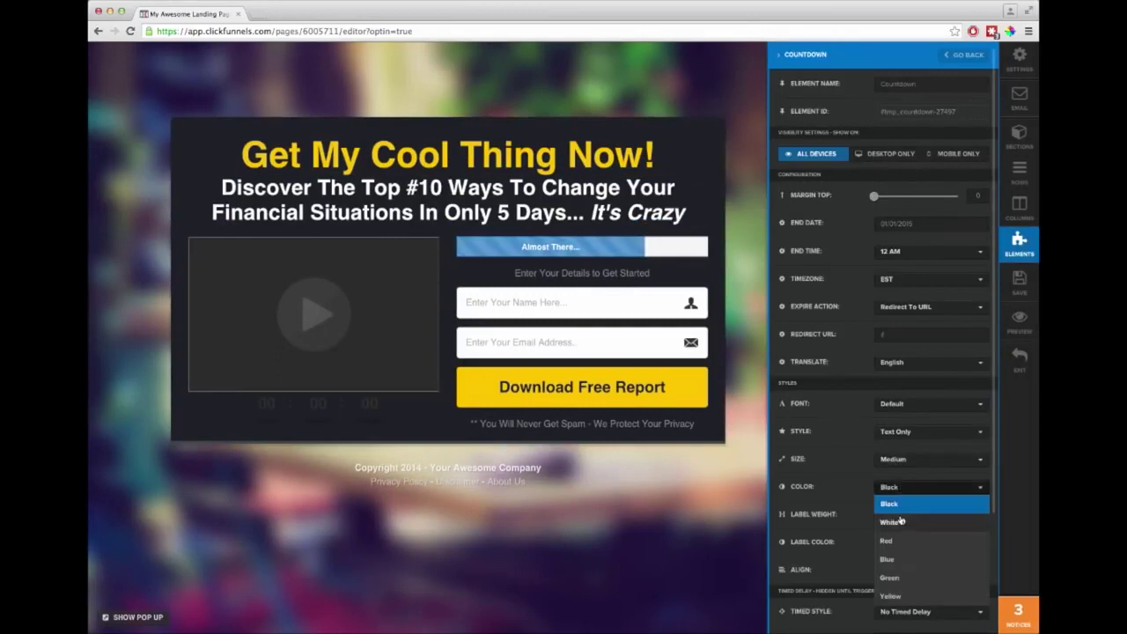
{"action": "left_click", "coordinate": [899, 520]}
{"action": "left_click", "coordinate": [906, 432]}
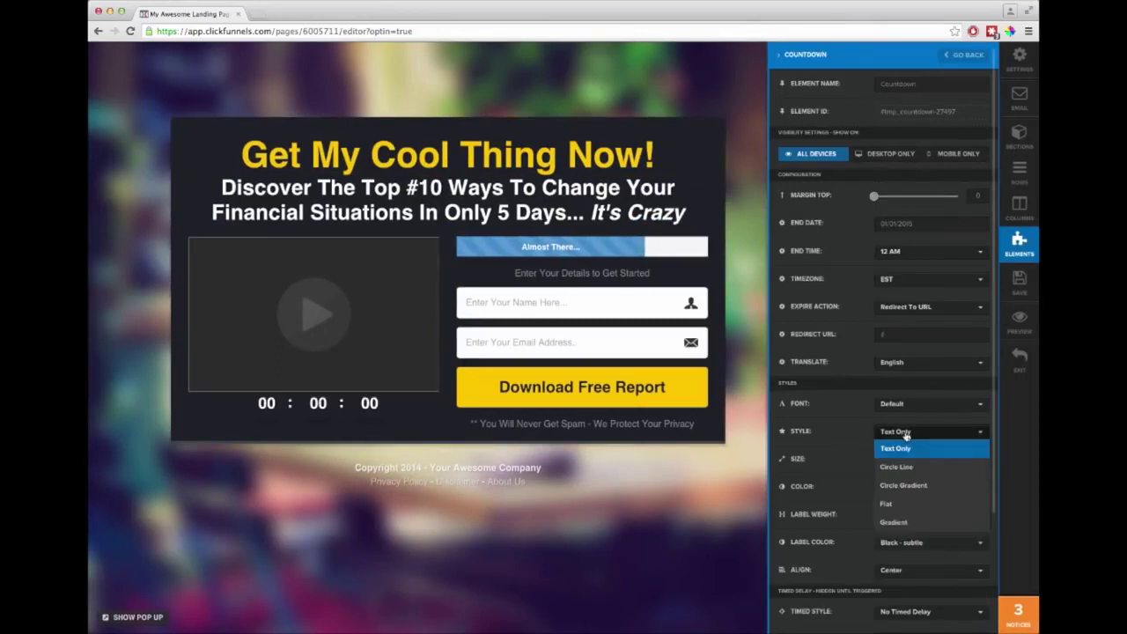
{"action": "left_click", "coordinate": [907, 469]}
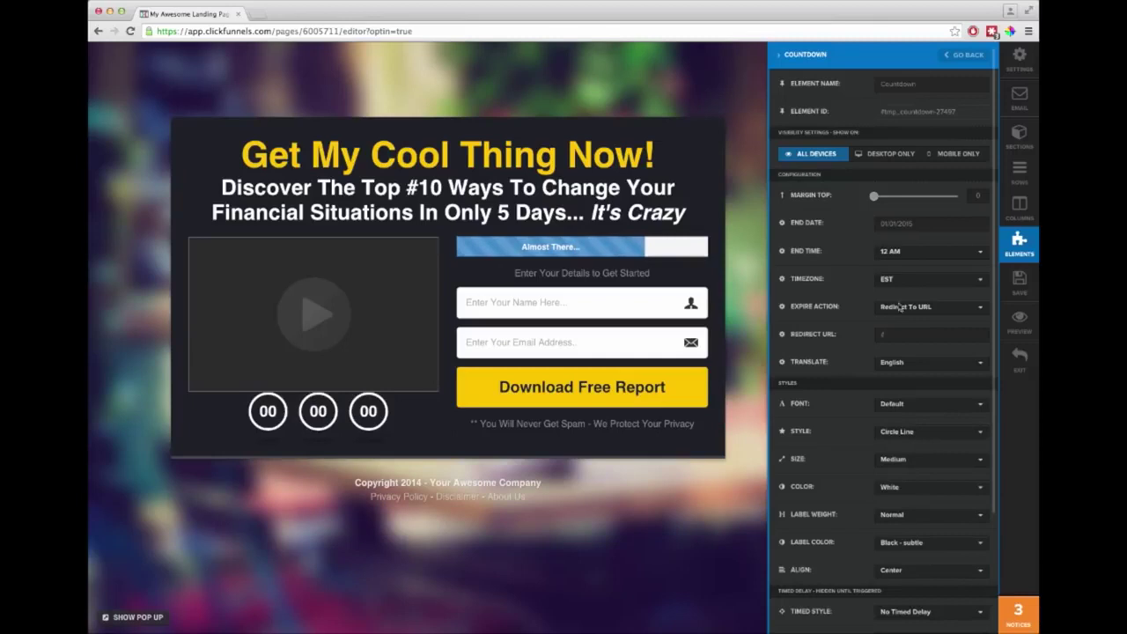
- Set the countdown's top margin to 18 and choose a lighter label color
{"action": "left_click_drag", "start_coordinate": [873, 195], "coordinate": [881, 195]}
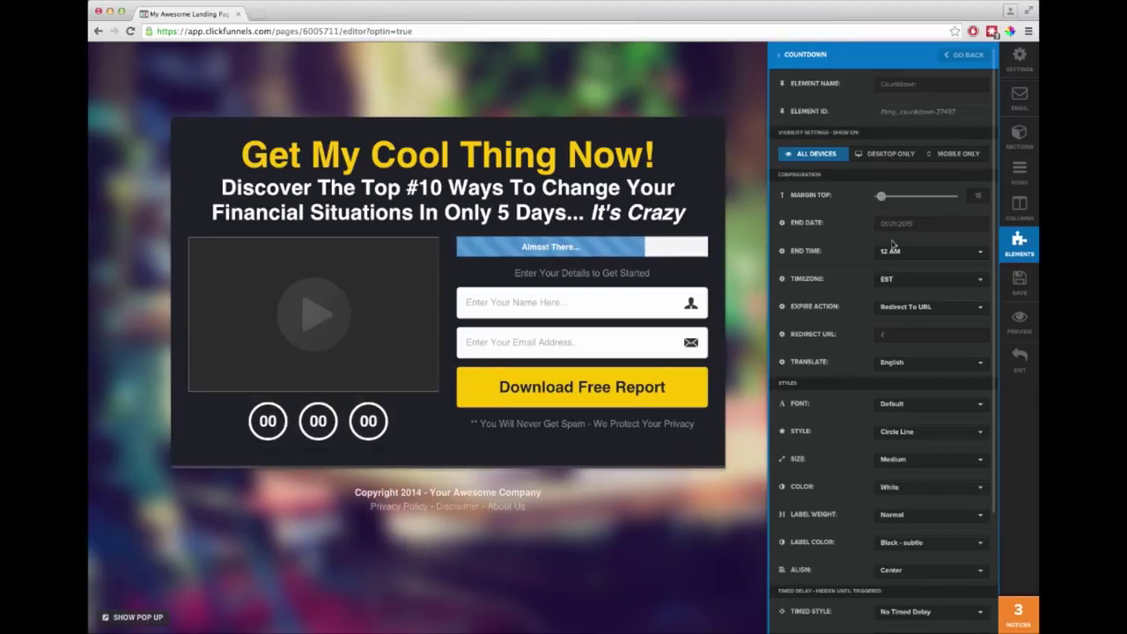
{"action": "left_click", "coordinate": [900, 539]}
{"action": "left_click", "coordinate": [900, 577]}
{"action": "left_click", "coordinate": [635, 448]}
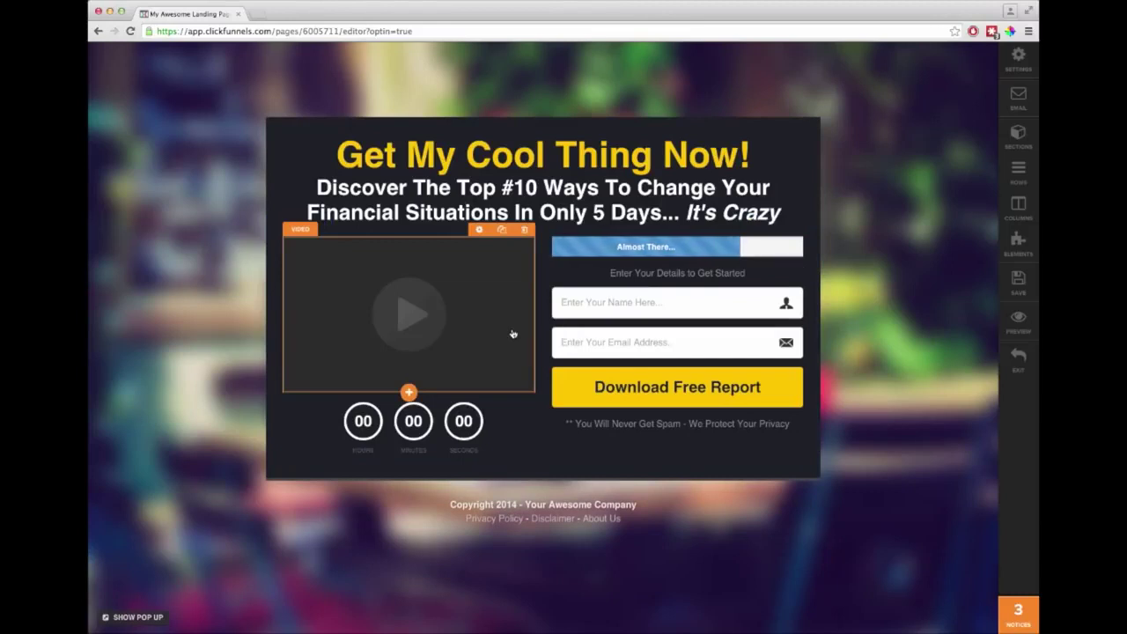
- Save the squeeze page and check its preview before returning to the editor
{"action": "left_click", "coordinate": [1020, 282]}
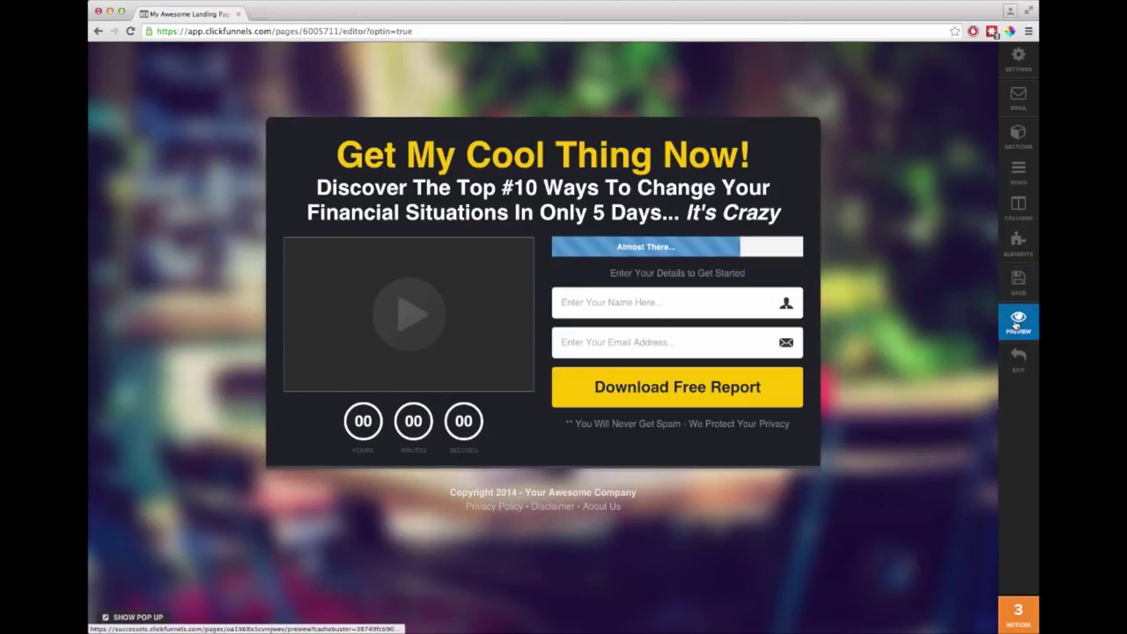
{"action": "left_click", "coordinate": [1018, 323]}
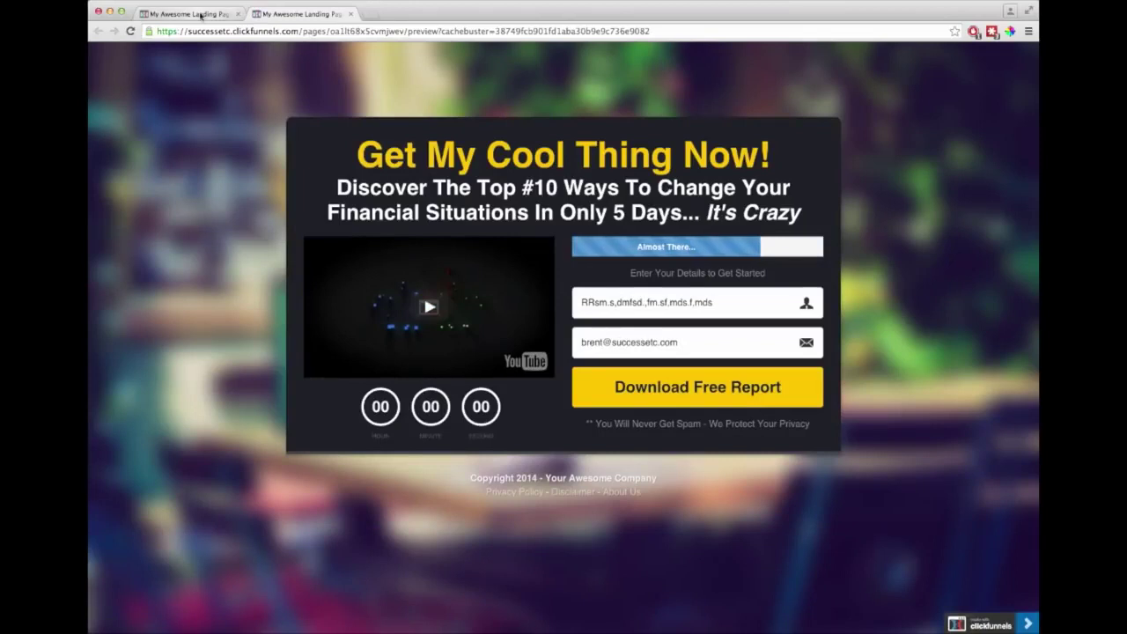
{"action": "left_click", "coordinate": [201, 15]}
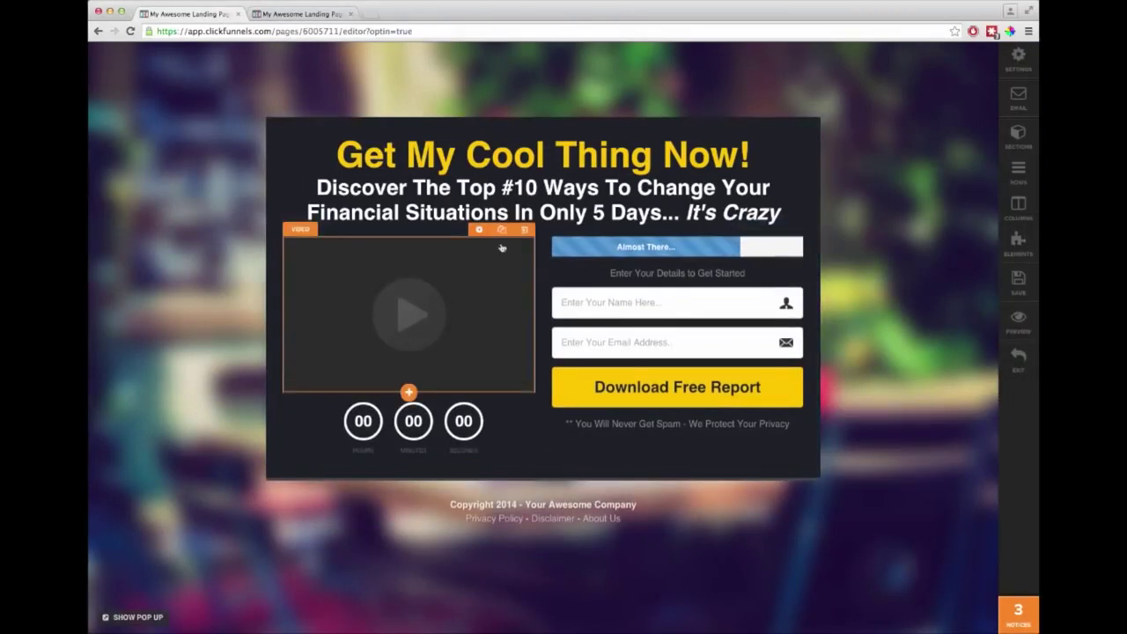
- Replace the video with a single image element placed above the countdown
{"action": "left_click", "coordinate": [525, 230]}
{"action": "left_click", "coordinate": [753, 150]}
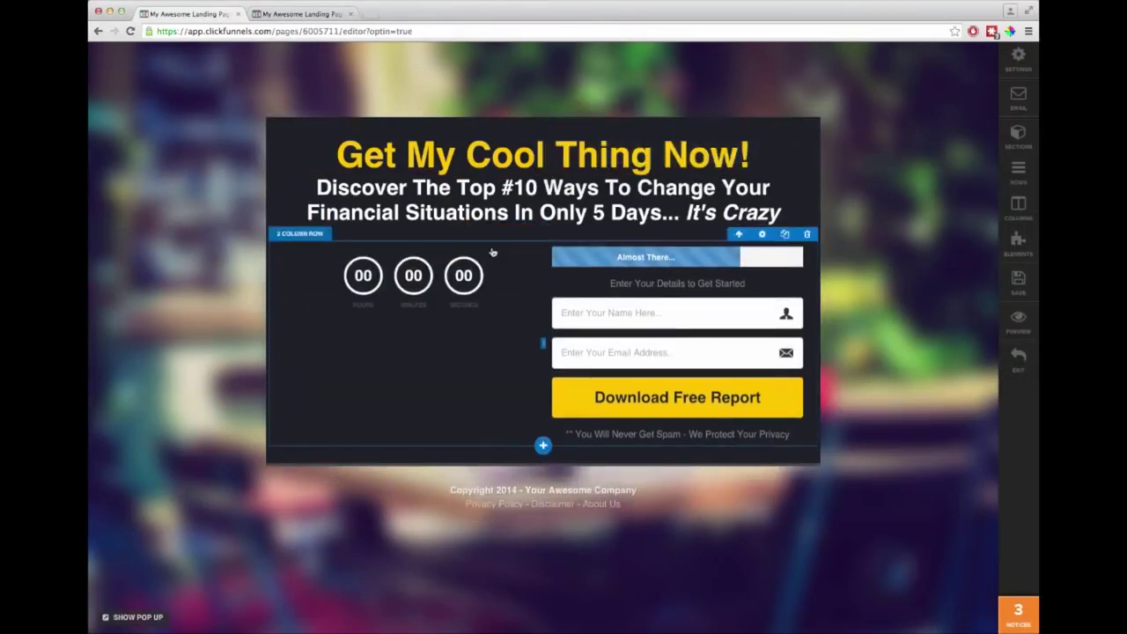
{"action": "left_click", "coordinate": [410, 297]}
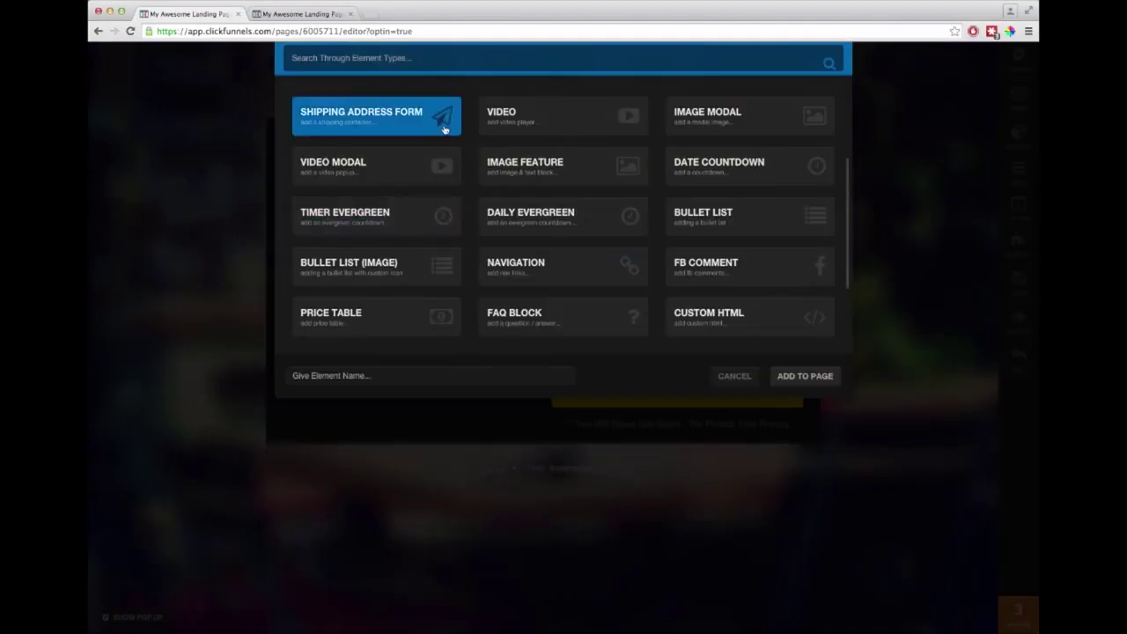
{"action": "left_click", "coordinate": [726, 115]}
{"action": "left_click_drag", "start_coordinate": [492, 320], "coordinate": [455, 264]}
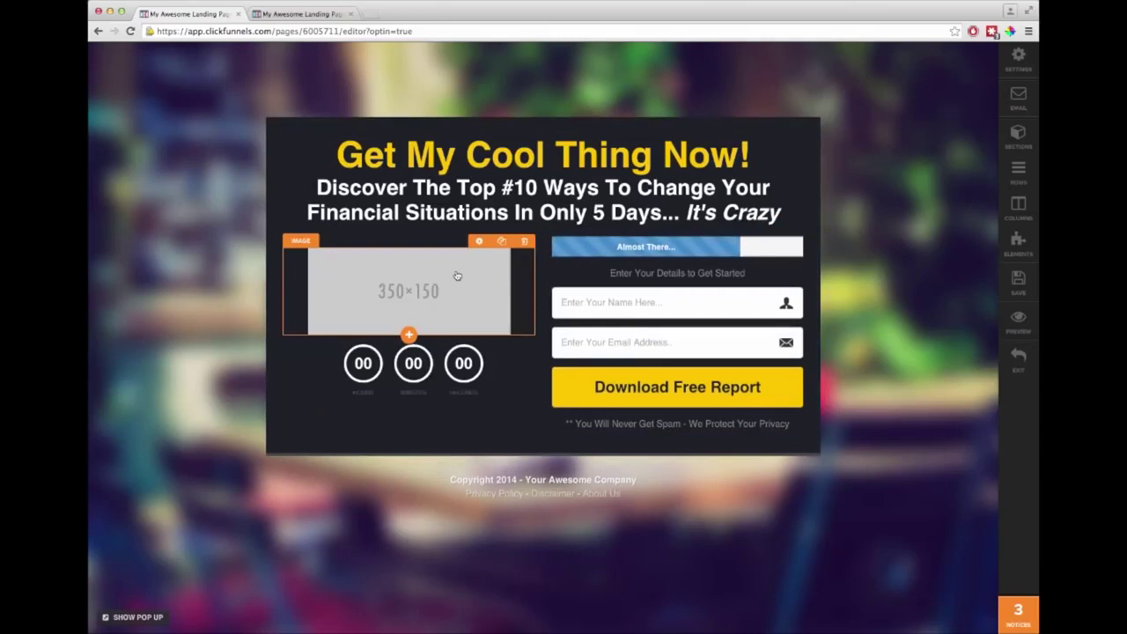
- Replace the placeholder image's URL with the copied address of the dotcom4.png book picture
{"action": "left_click", "coordinate": [479, 241]}
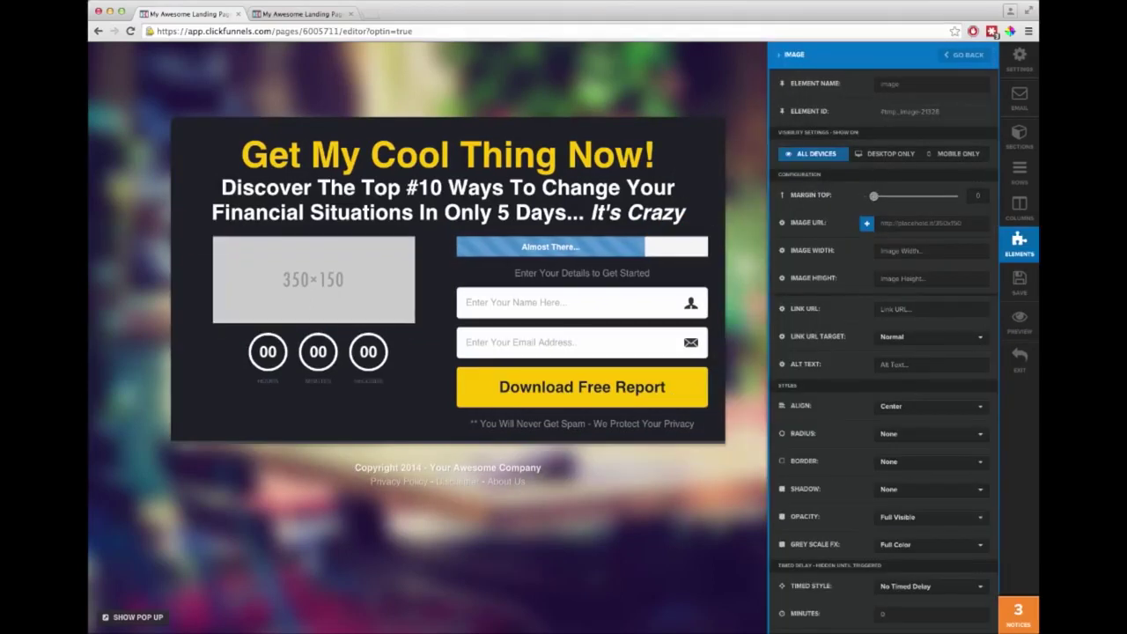
{"action": "right_click", "coordinate": [929, 222]}
{"action": "left_click", "coordinate": [979, 279]}
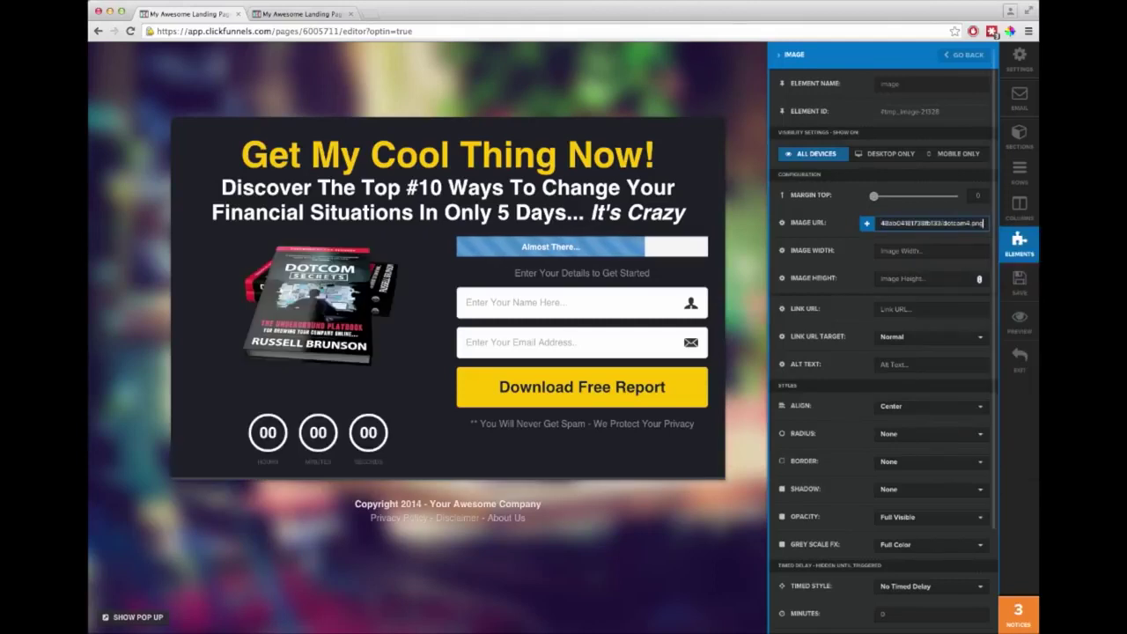
{"action": "left_click", "coordinate": [415, 322]}
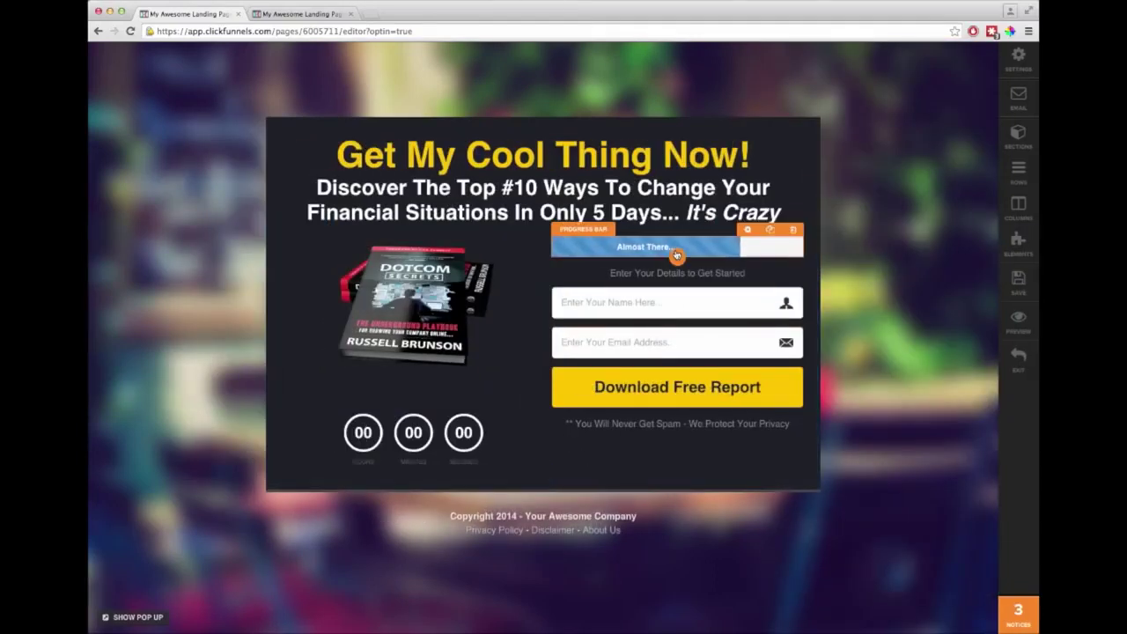
- Delete the progress bar above the form and move the countdown below the "Discover The Top #10 Ways" headline
{"action": "left_click", "coordinate": [792, 230]}
{"action": "left_click", "coordinate": [751, 146]}
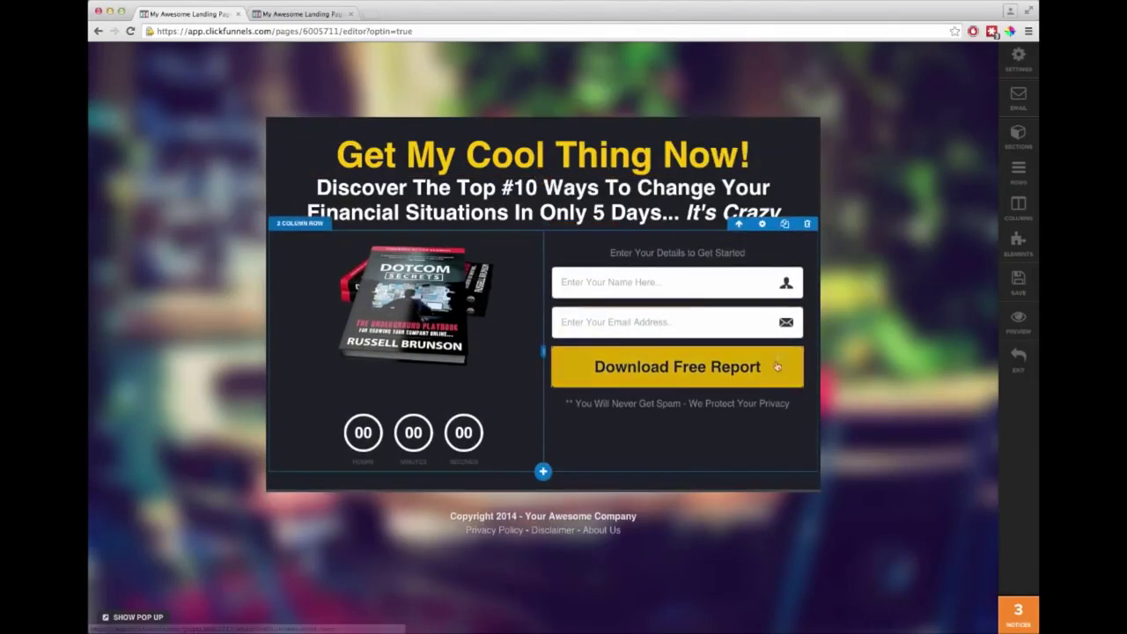
{"action": "left_click_drag", "start_coordinate": [414, 431], "coordinate": [545, 227]}
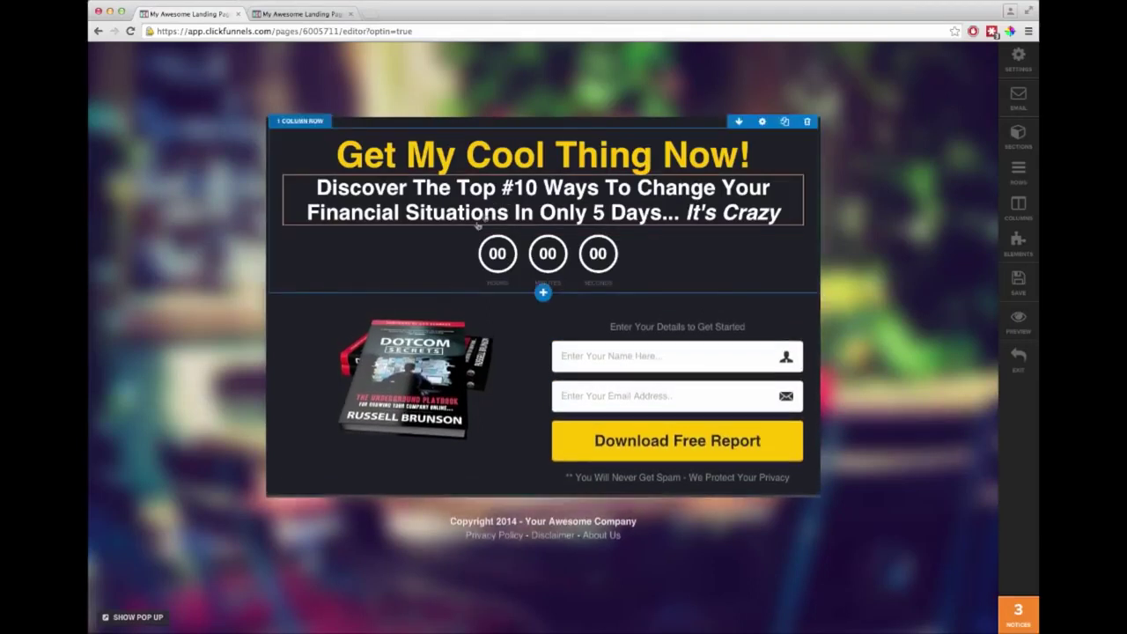
- Add a 1 Column Block below the row with the book image and form, and place a Video element in it
{"action": "left_click", "coordinate": [543, 477]}
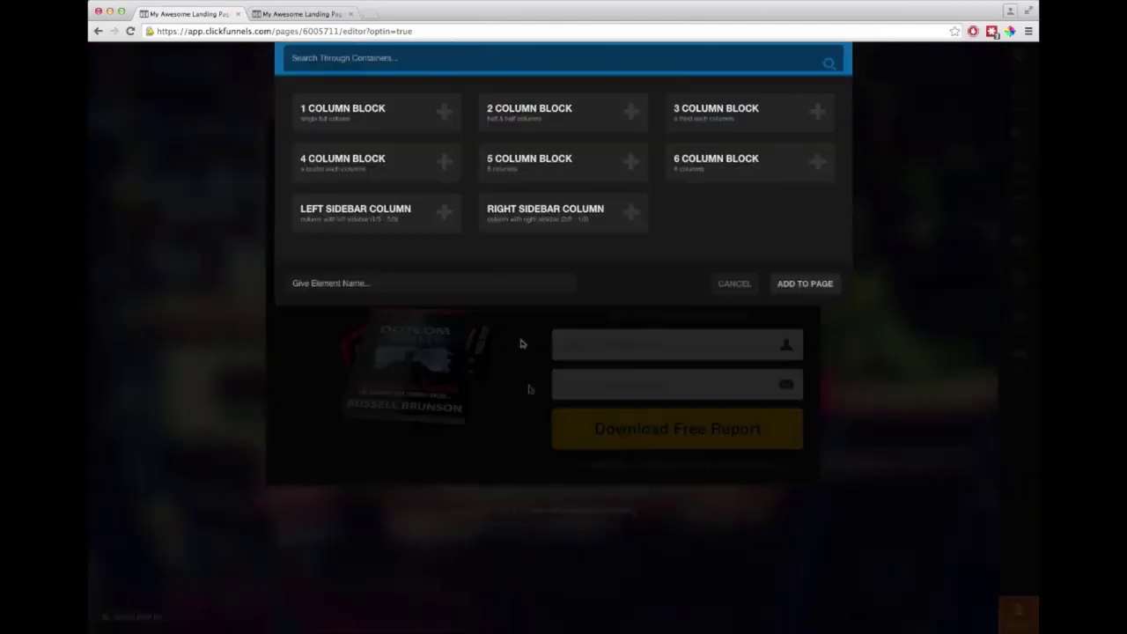
{"action": "left_click", "coordinate": [372, 110]}
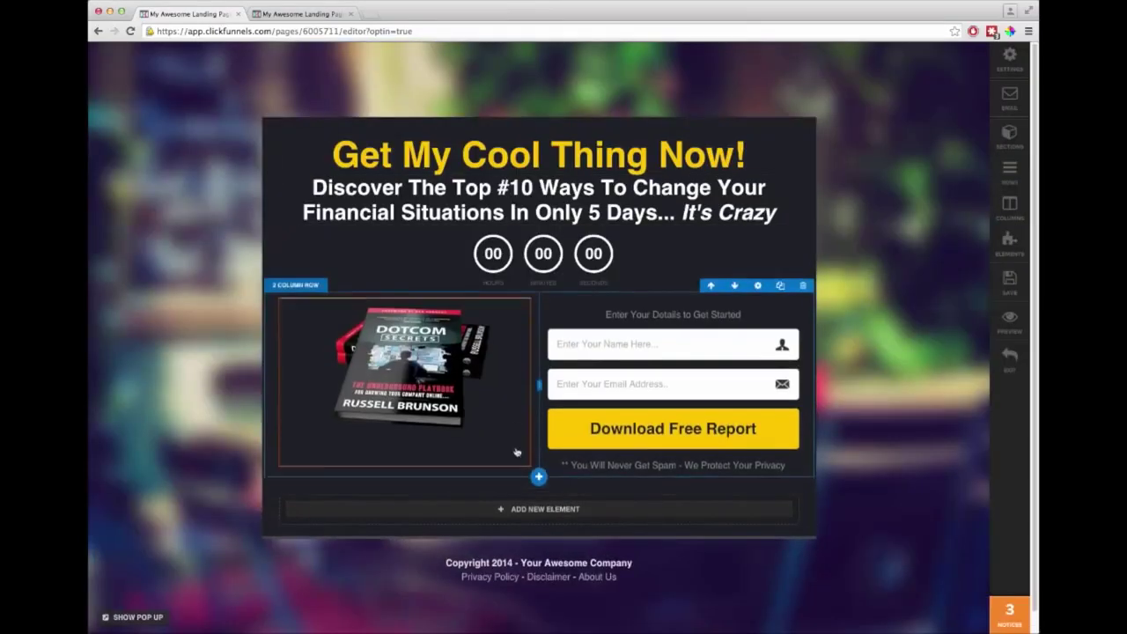
{"action": "left_click", "coordinate": [538, 507]}
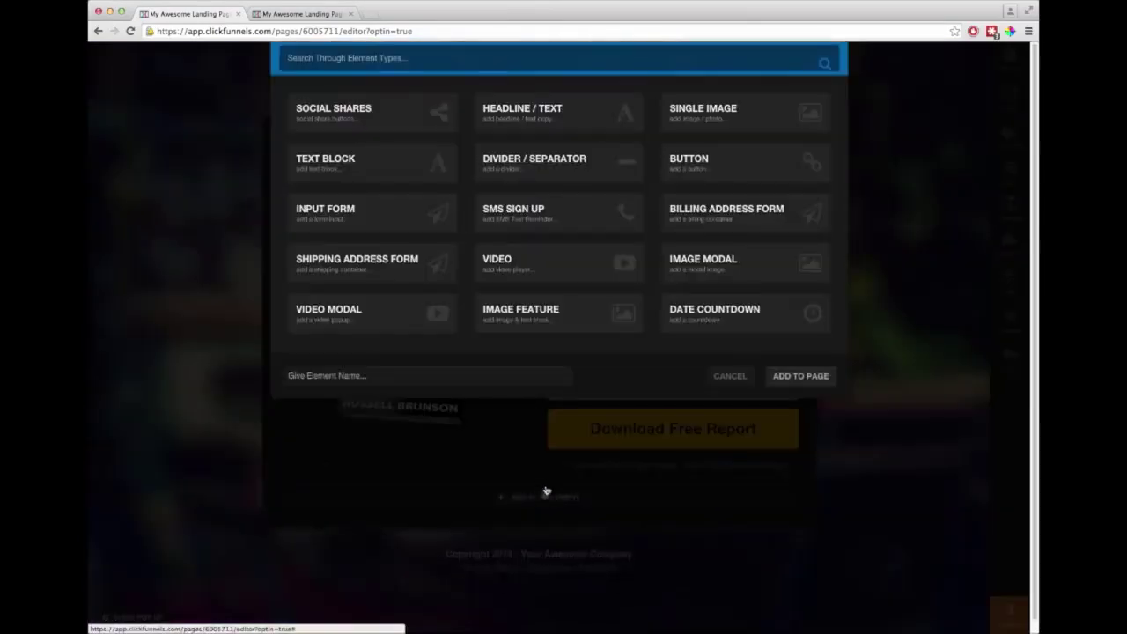
{"action": "left_click", "coordinate": [529, 267]}
{"action": "scroll", "coordinate": [607, 405], "scroll_direction": "down", "scroll_amount": 3}
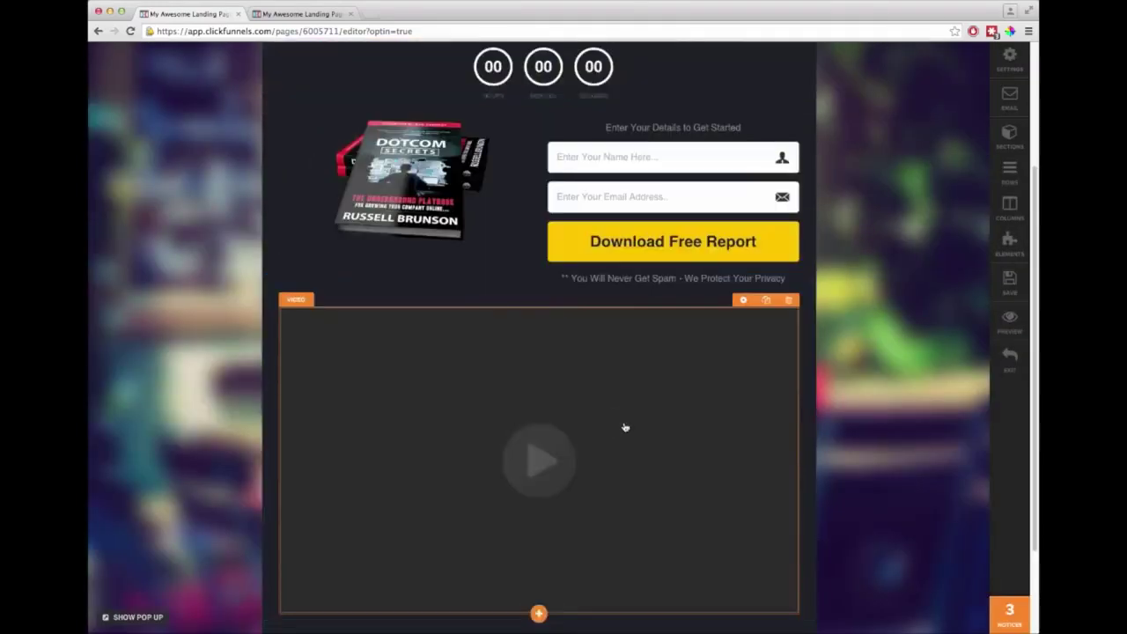
{"action": "left_click", "coordinate": [624, 427]}
{"action": "left_click", "coordinate": [764, 320]}
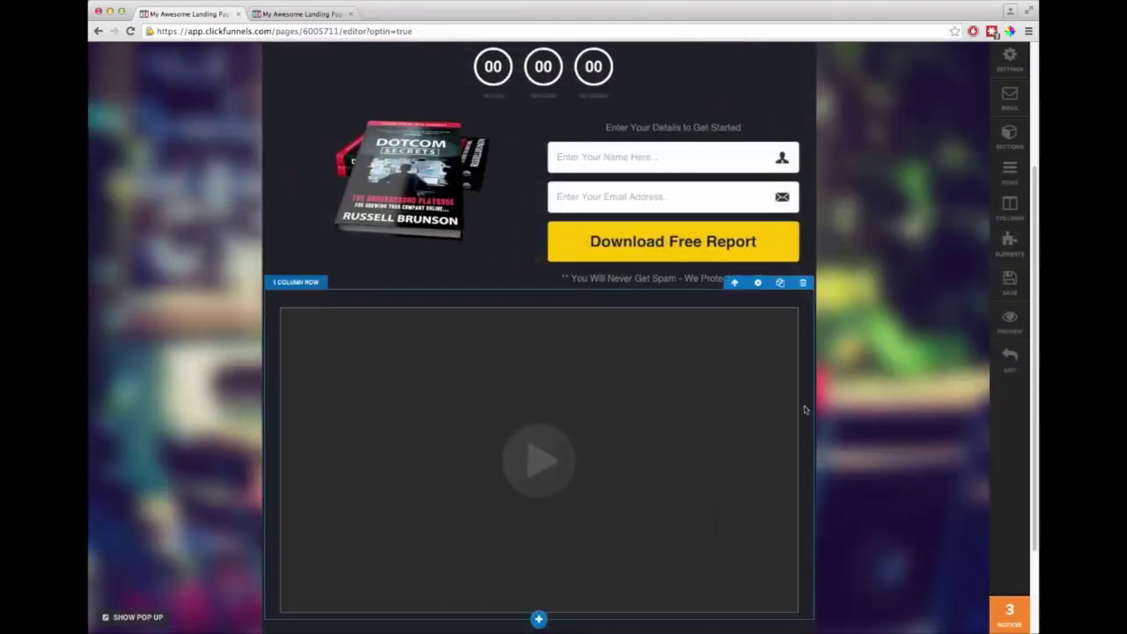
{"action": "scroll", "coordinate": [787, 408], "scroll_direction": "down", "scroll_amount": 1}
{"action": "scroll", "coordinate": [802, 420], "scroll_direction": "up", "scroll_amount": 5}
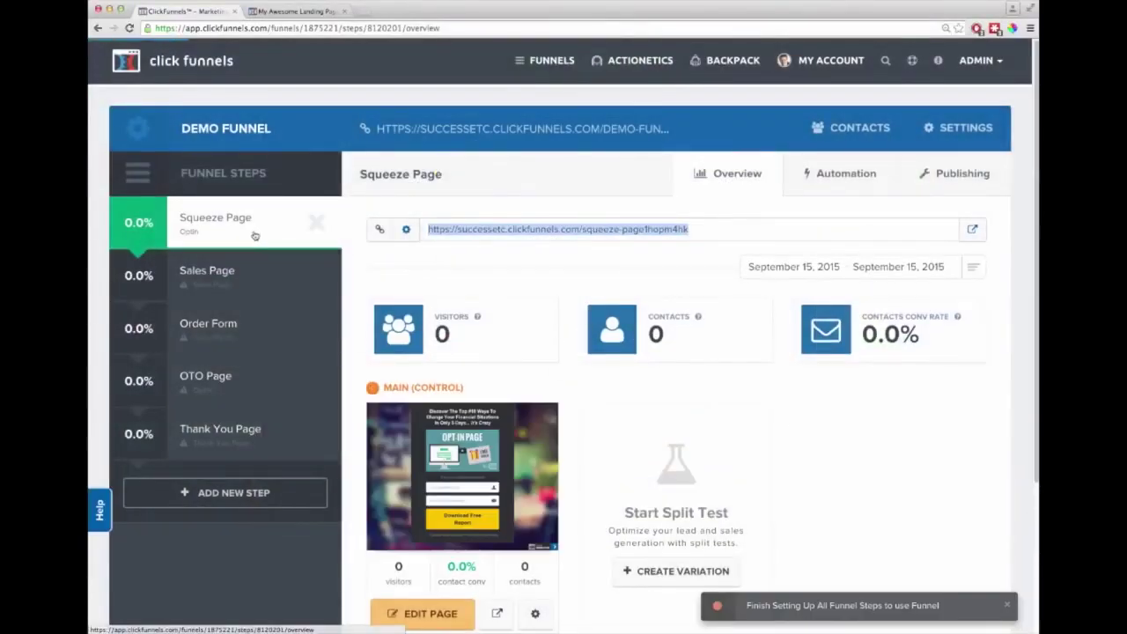
- Browse the sales page templates and apply one with a video to the funnel's Sales Page step
{"action": "left_click", "coordinate": [225, 281]}
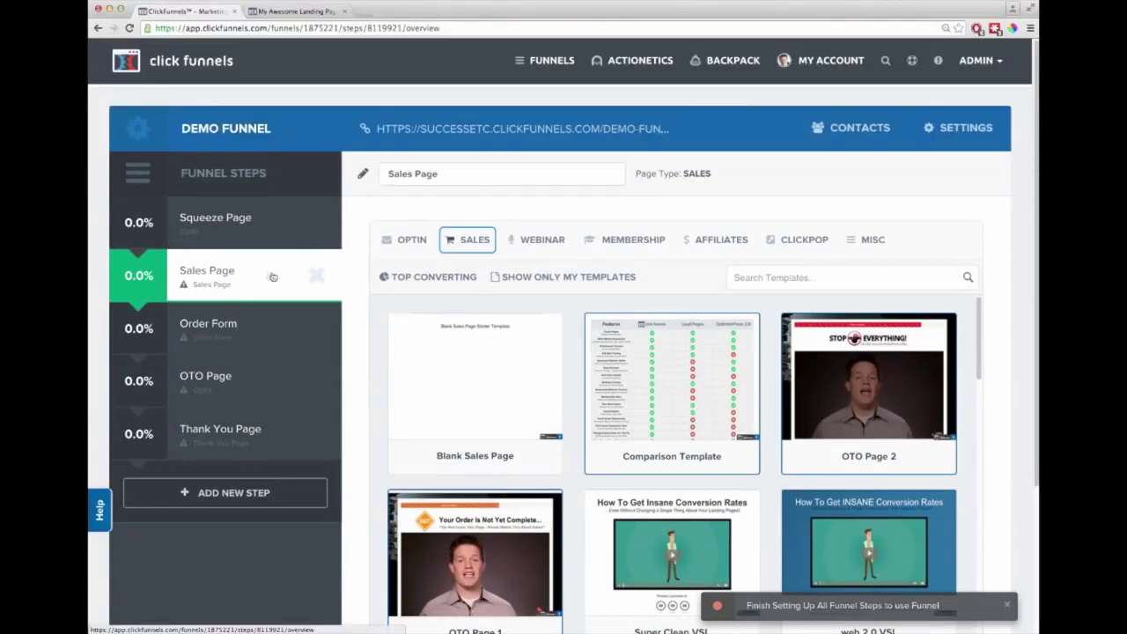
{"action": "mouse_move", "coordinate": [515, 341]}
{"action": "scroll", "coordinate": [570, 379], "scroll_direction": "down", "scroll_amount": 3}
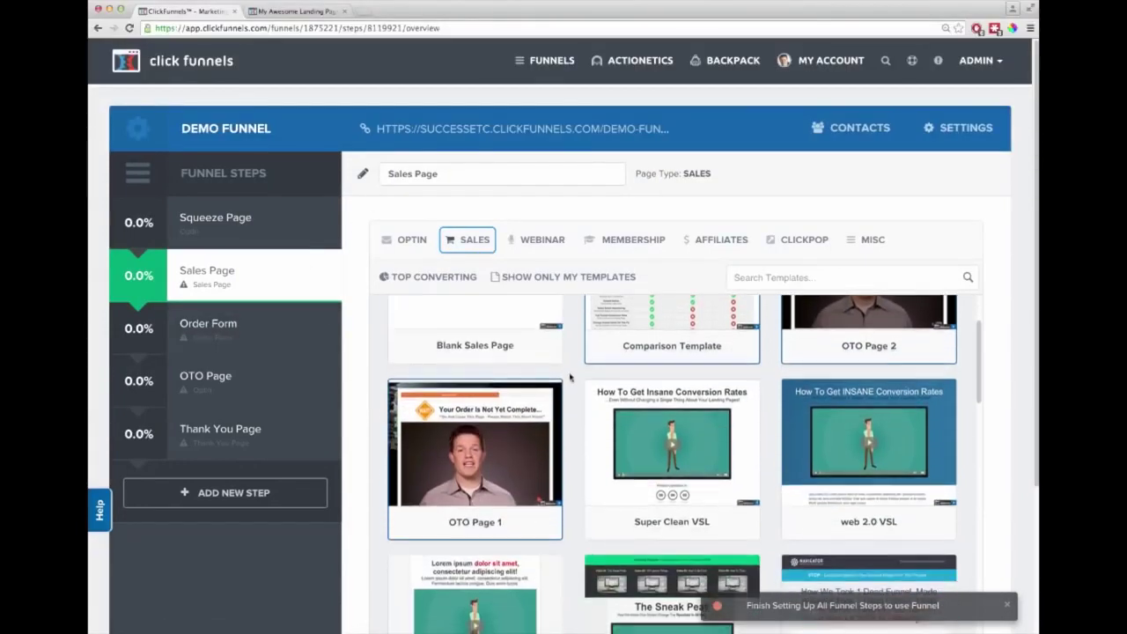
{"action": "scroll", "coordinate": [573, 380], "scroll_direction": "down", "scroll_amount": 8}
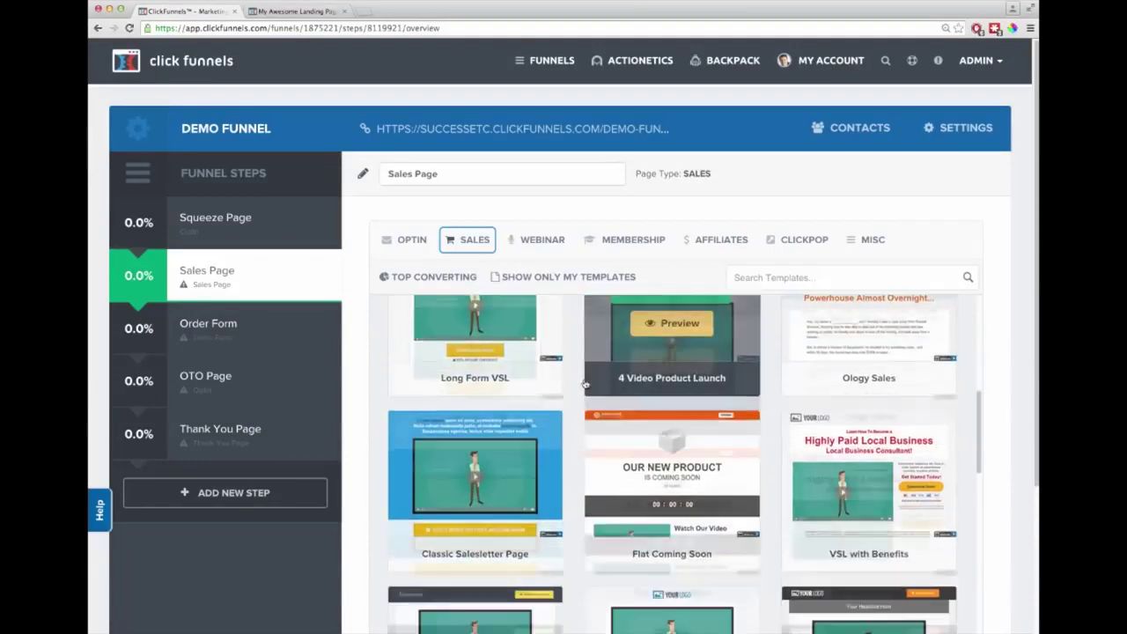
{"action": "scroll", "coordinate": [599, 385], "scroll_direction": "down", "scroll_amount": 5}
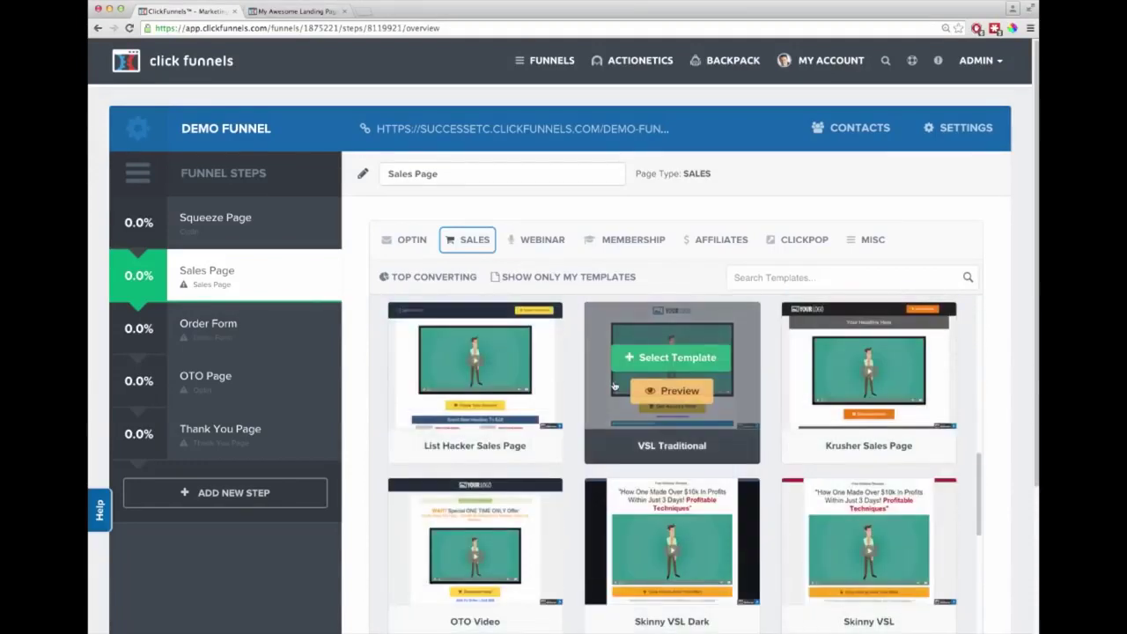
{"action": "scroll", "coordinate": [615, 386], "scroll_direction": "down", "scroll_amount": 1}
{"action": "scroll", "coordinate": [607, 386], "scroll_direction": "down", "scroll_amount": 3}
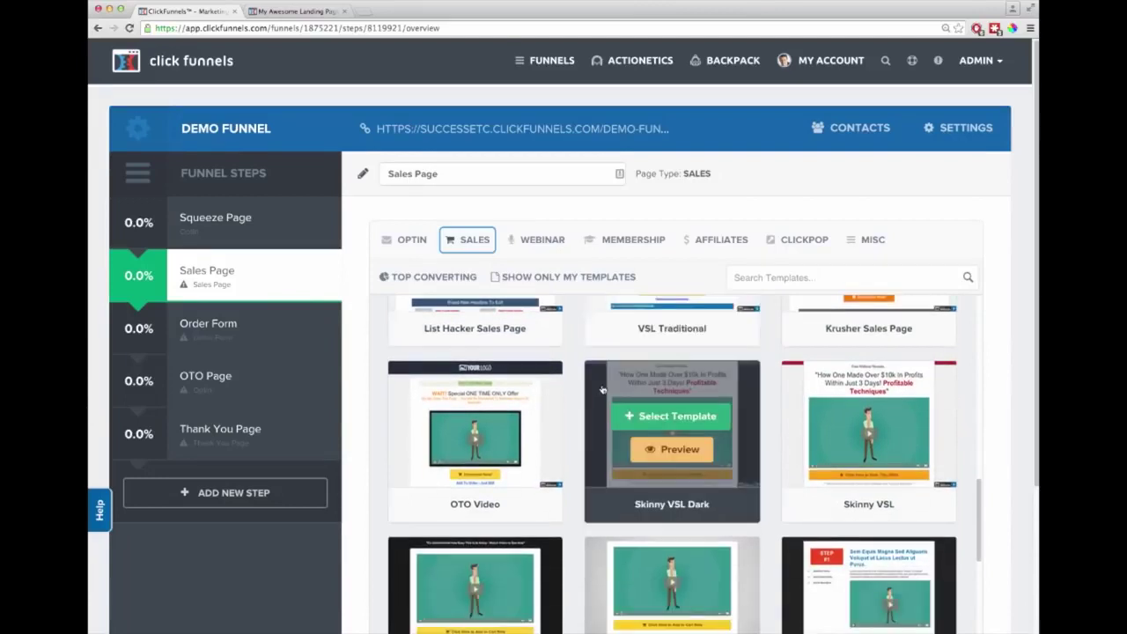
{"action": "scroll", "coordinate": [600, 386], "scroll_direction": "down", "scroll_amount": 2}
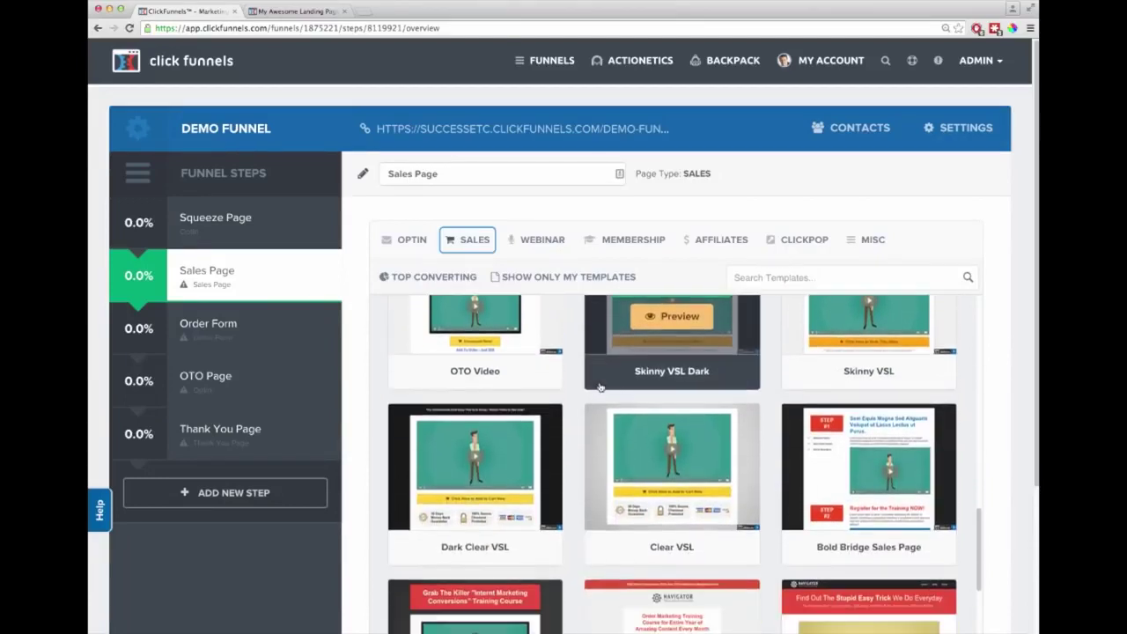
{"action": "scroll", "coordinate": [546, 383], "scroll_direction": "up", "scroll_amount": 2}
{"action": "left_click", "coordinate": [480, 368]}
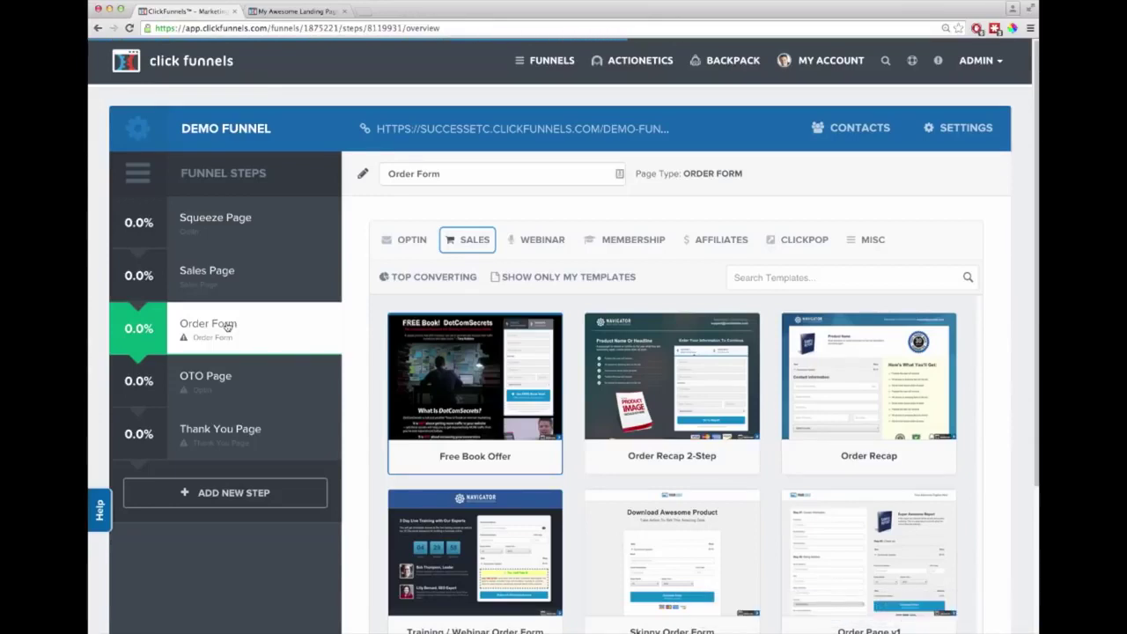
- Apply the Skinny Order Form template to the funnel's Order Form step
{"action": "scroll", "coordinate": [546, 508], "scroll_direction": "down", "scroll_amount": 2}
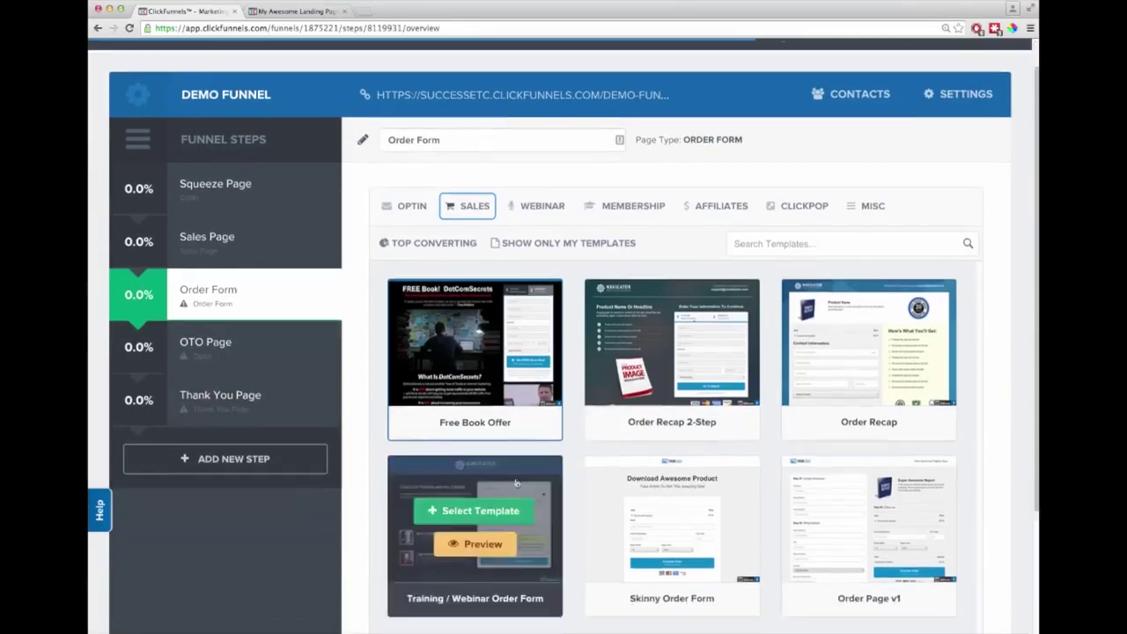
{"action": "scroll", "coordinate": [545, 507], "scroll_direction": "down", "scroll_amount": 1}
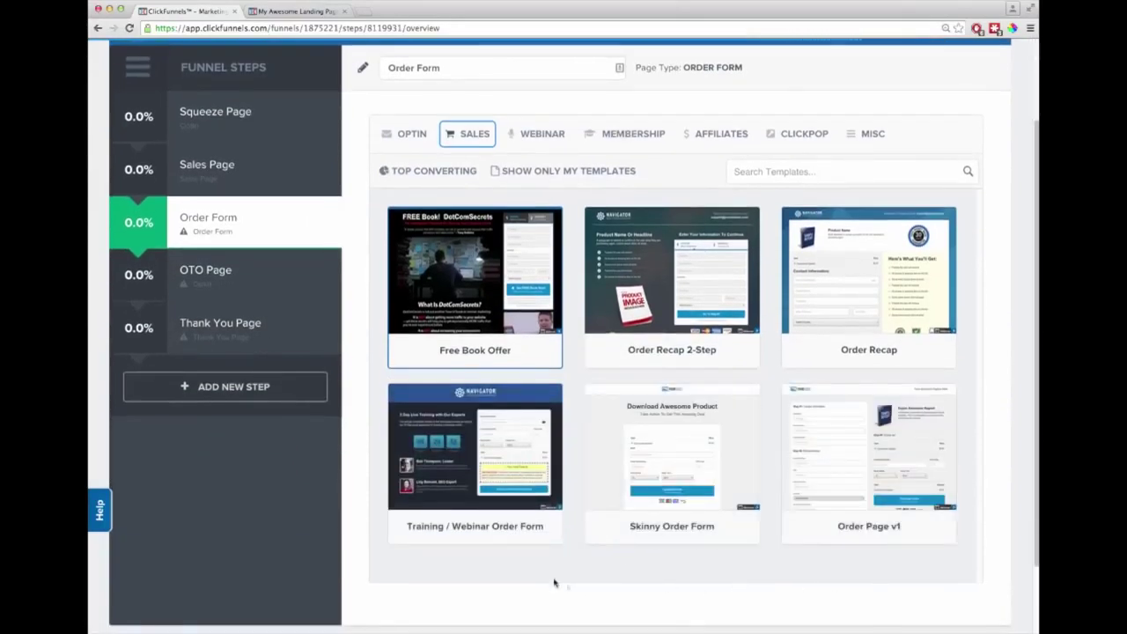
{"action": "mouse_move", "coordinate": [668, 445]}
{"action": "left_click", "coordinate": [668, 438]}
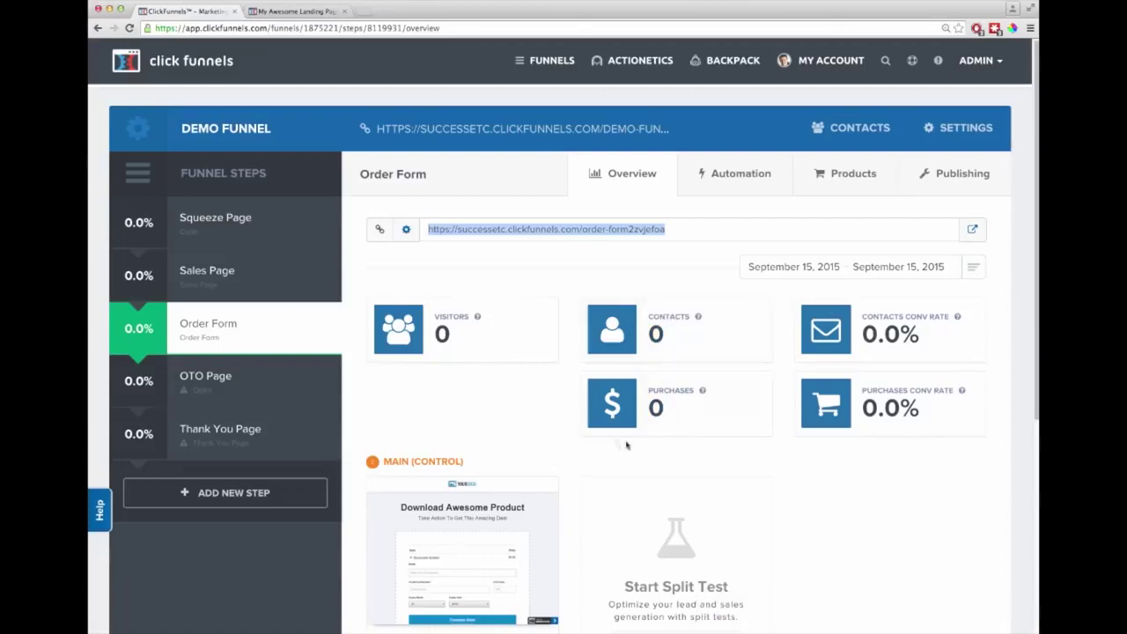
- Open the Order Form step's main (control) page for editing
{"action": "scroll", "coordinate": [634, 444], "scroll_direction": "down", "scroll_amount": 2}
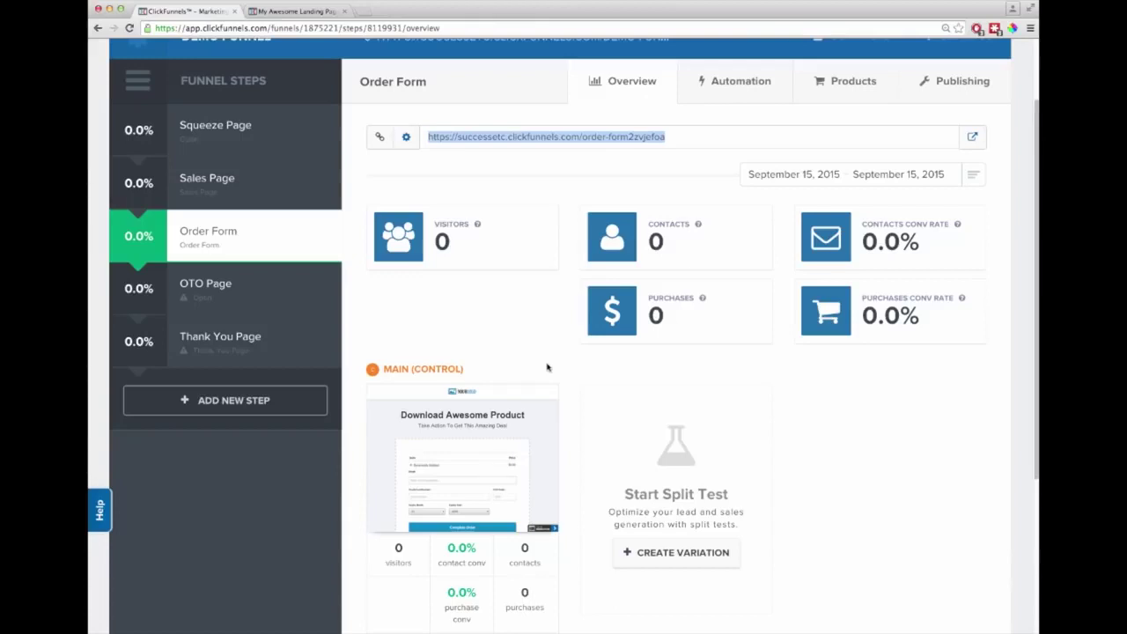
{"action": "left_click", "coordinate": [569, 511]}
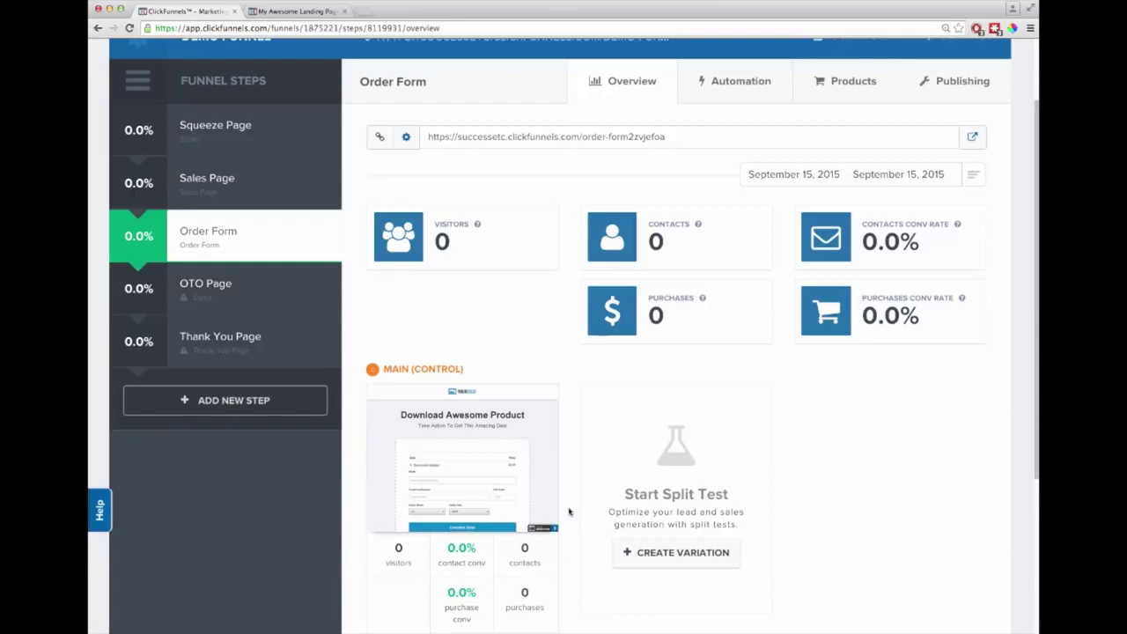
{"action": "scroll", "coordinate": [569, 511], "scroll_direction": "down", "scroll_amount": 2}
{"action": "left_click", "coordinate": [431, 566]}
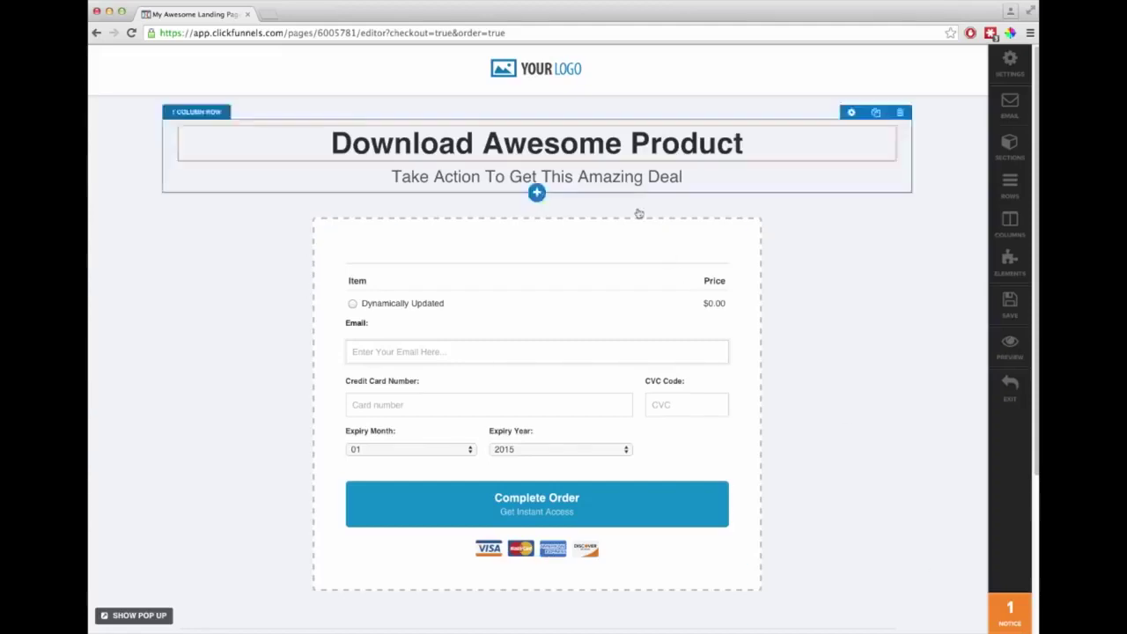
- Replace the placeholder logo's URL with the copied Click-Funnels-Logo-300x88.jpg address and set the image width to 250
{"action": "left_click", "coordinate": [549, 72]}
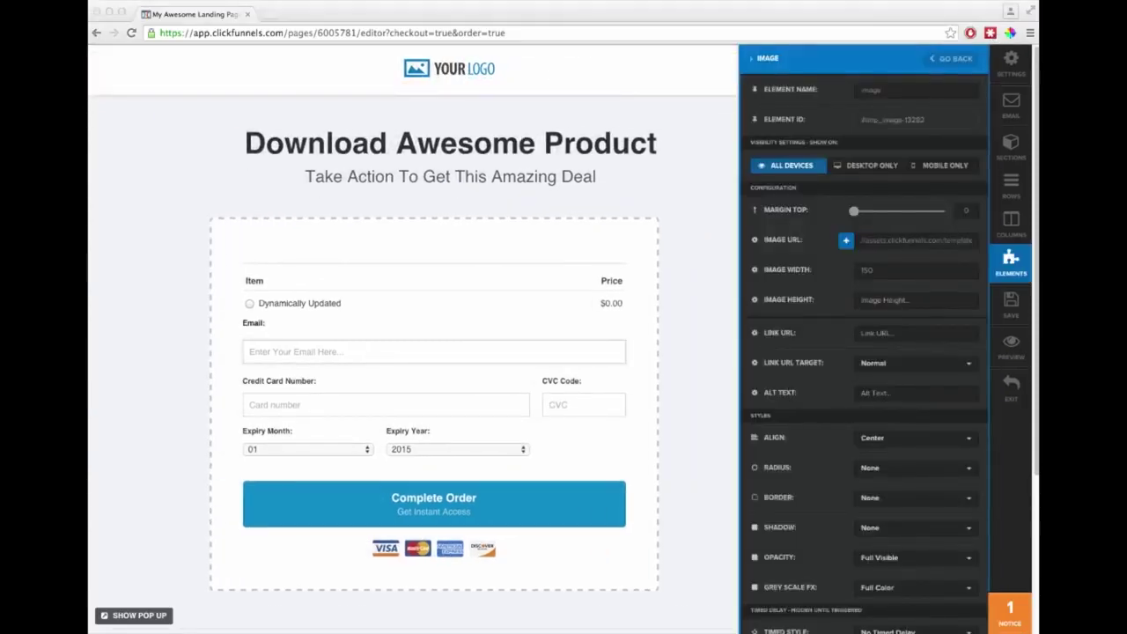
{"action": "left_click", "coordinate": [888, 240]}
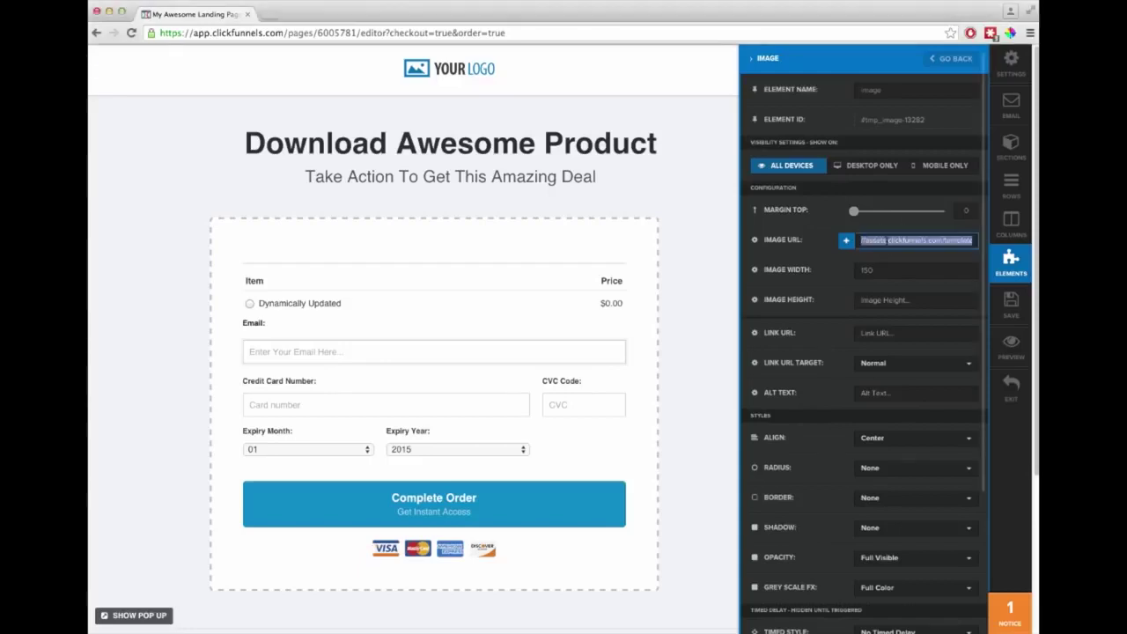
{"action": "key", "text": "super+v"}
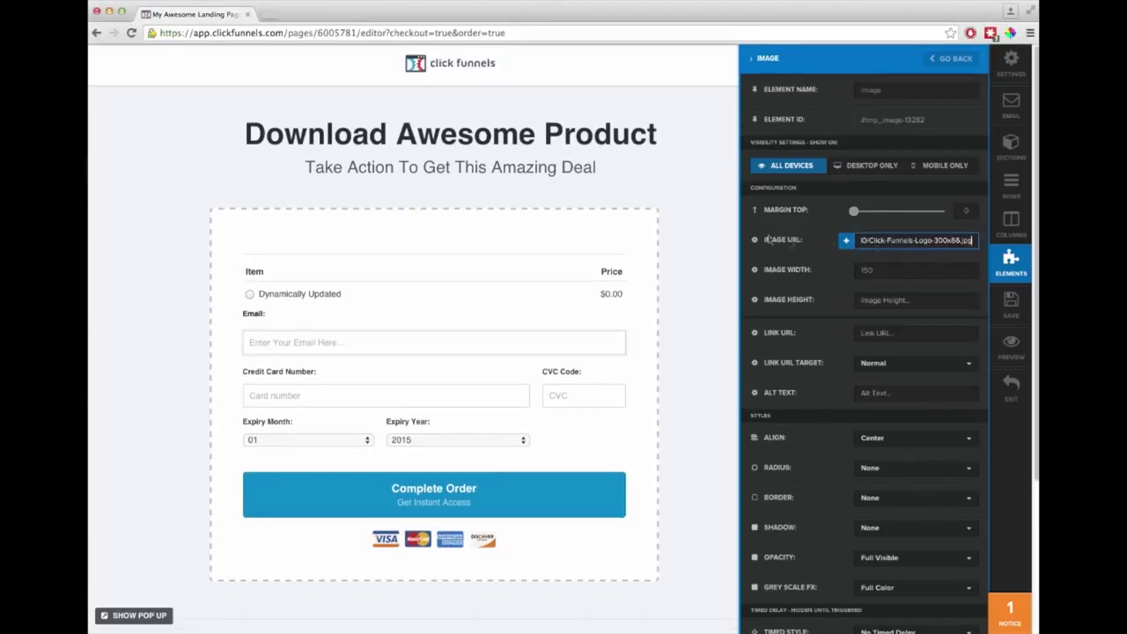
{"action": "key", "text": "Tab"}
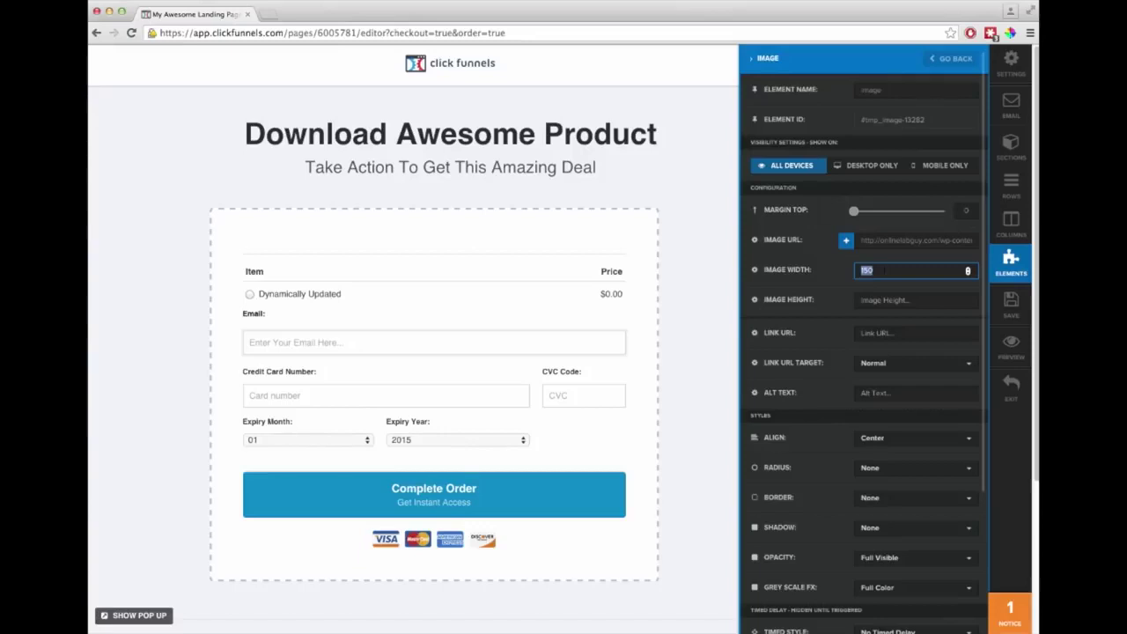
{"action": "type", "text": "250"}
{"action": "left_click", "coordinate": [714, 260]}
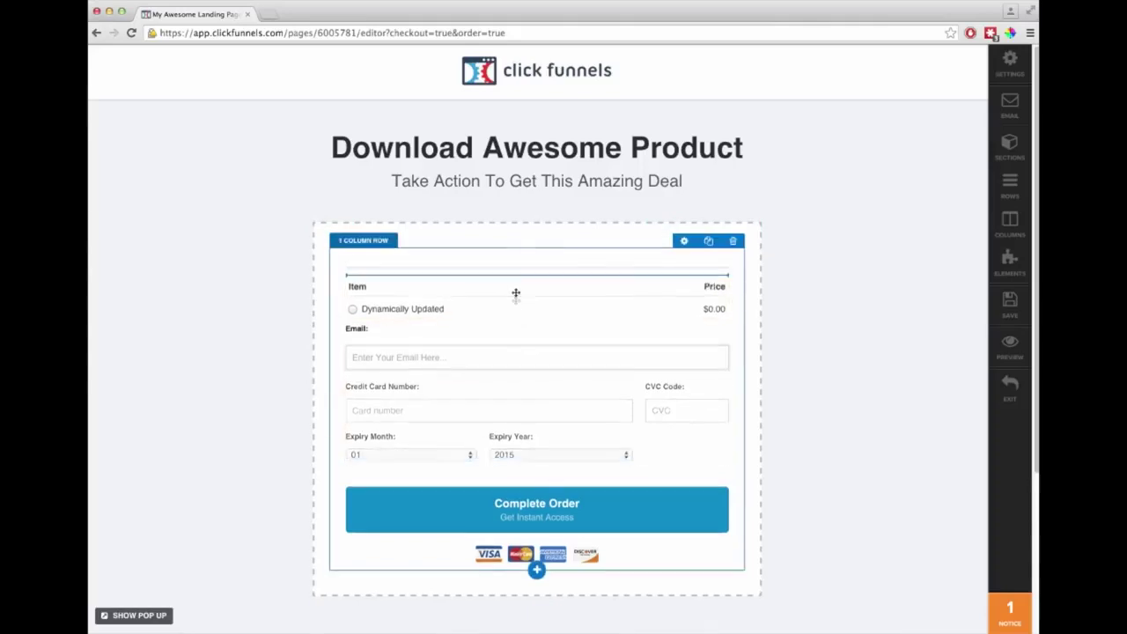
- Rearrange the order form with the Complete Order button first, and set its section's width to Medium
{"action": "left_click_drag", "start_coordinate": [516, 293], "coordinate": [524, 292]}
{"action": "left_click_drag", "start_coordinate": [568, 497], "coordinate": [531, 272]}
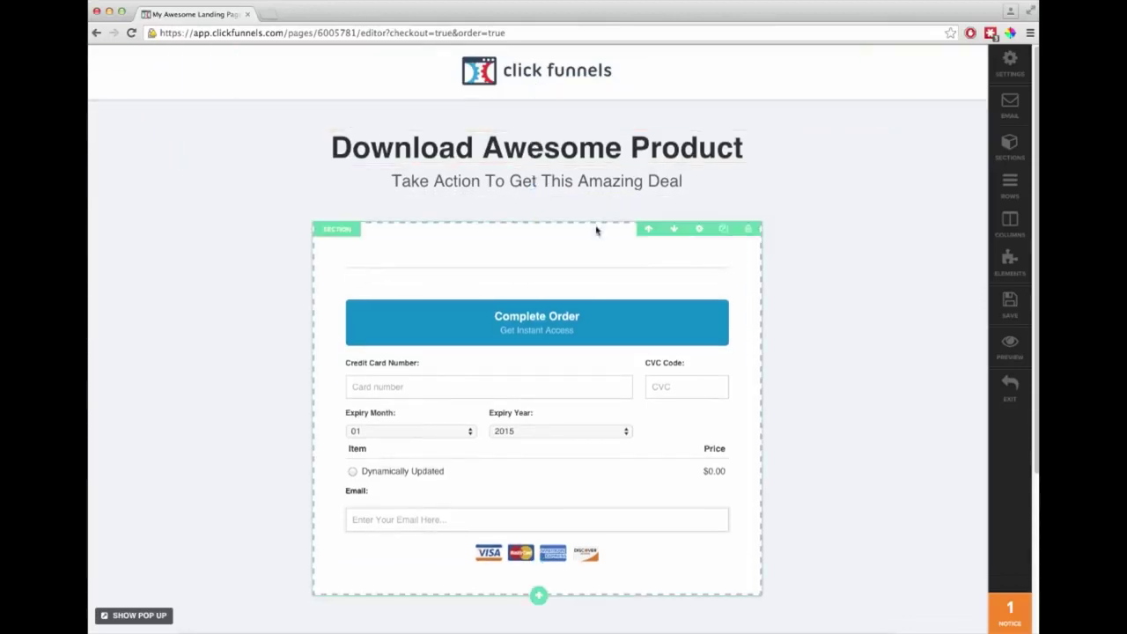
{"action": "left_click", "coordinate": [699, 229]}
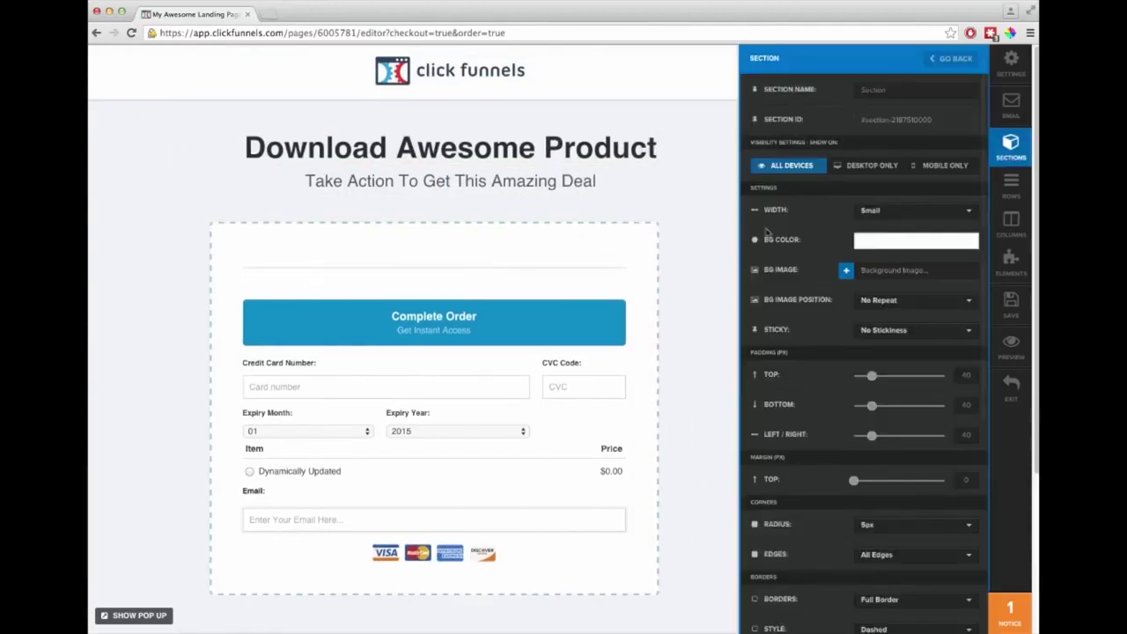
{"action": "left_click", "coordinate": [885, 214]}
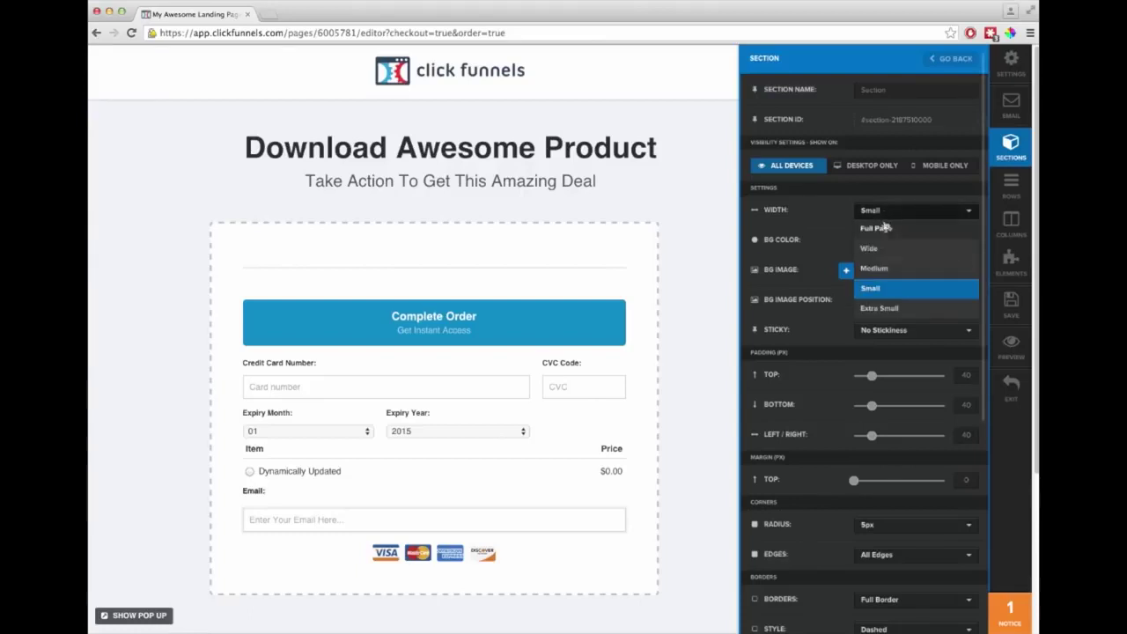
{"action": "left_click", "coordinate": [887, 270]}
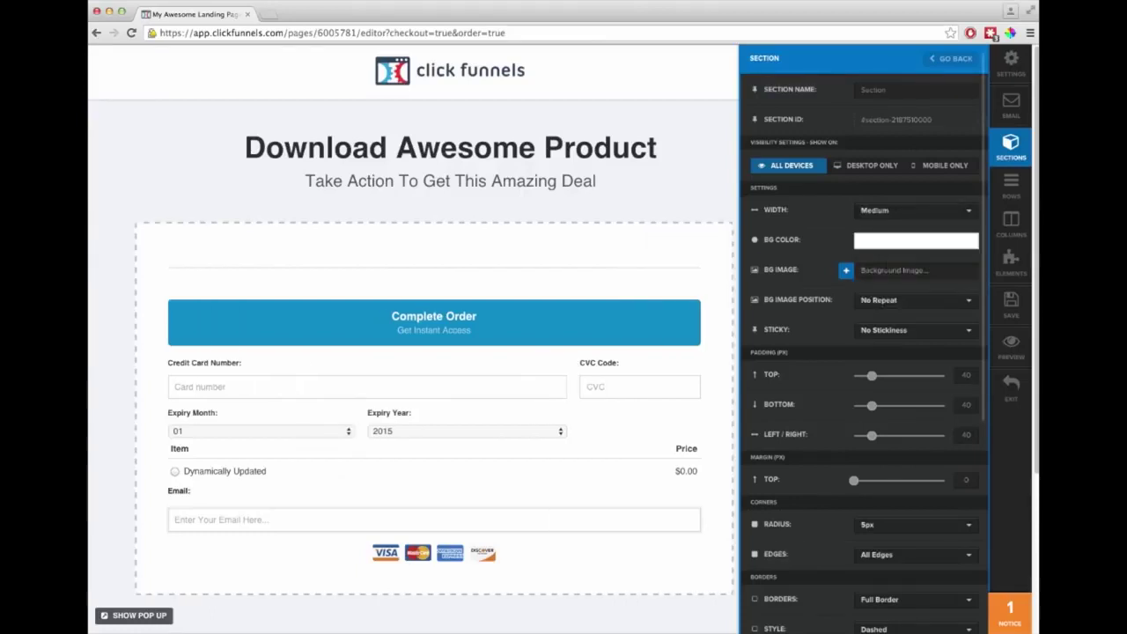
{"action": "left_click", "coordinate": [566, 255]}
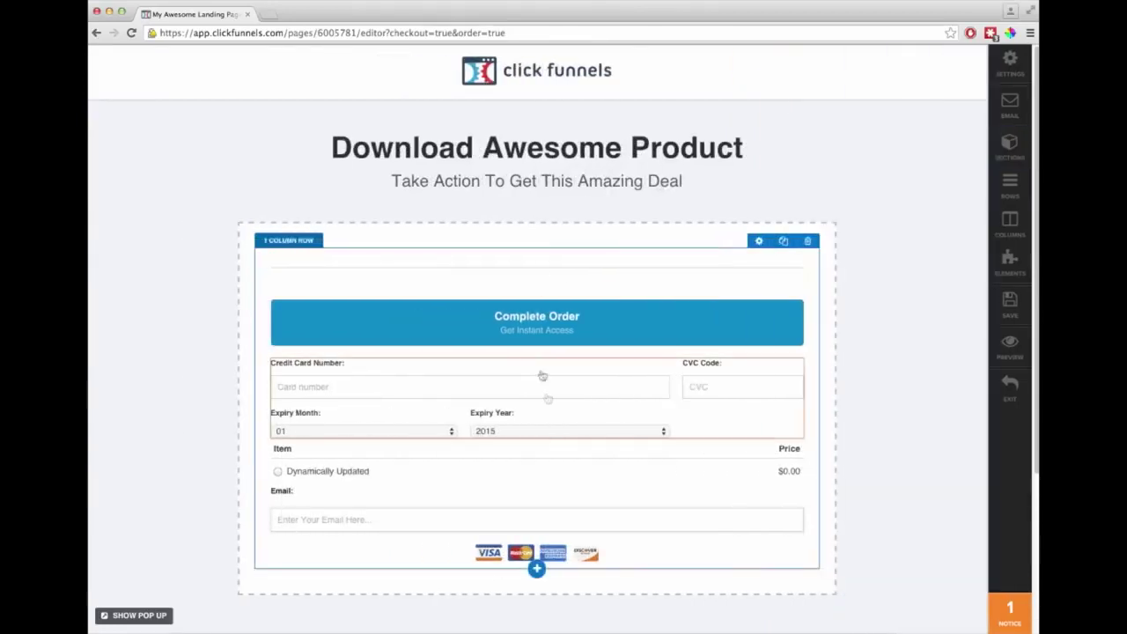
- Add a two-column row above the order form's row and widen its left column
{"action": "left_click", "coordinate": [536, 568]}
{"action": "left_click", "coordinate": [532, 130]}
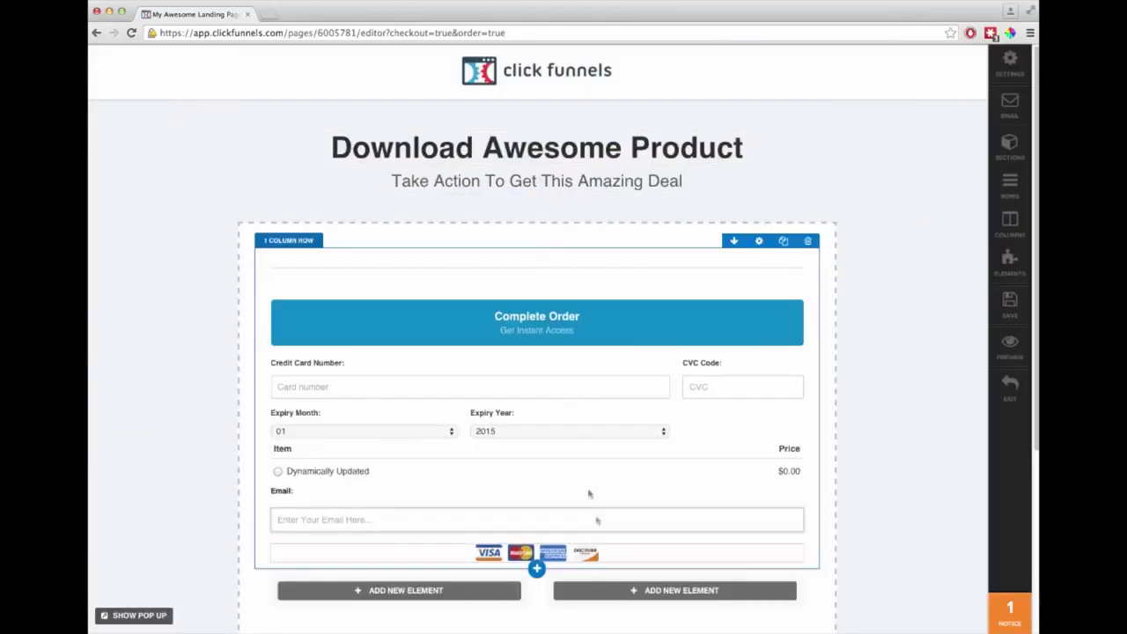
{"action": "left_click", "coordinate": [732, 560]}
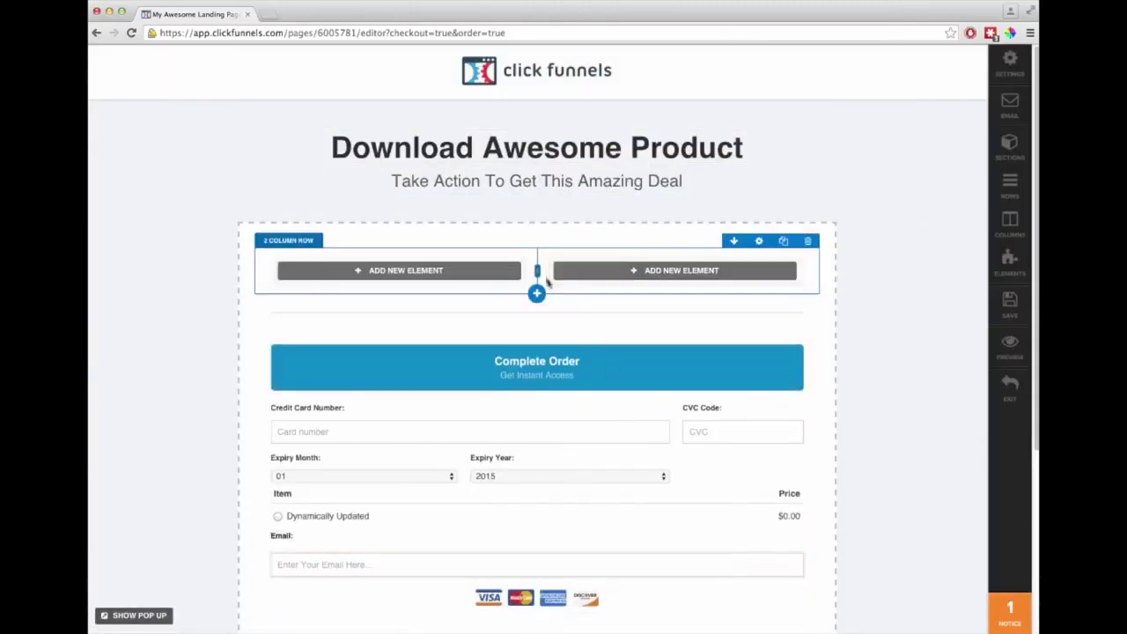
{"action": "left_click_drag", "start_coordinate": [540, 271], "coordinate": [582, 271]}
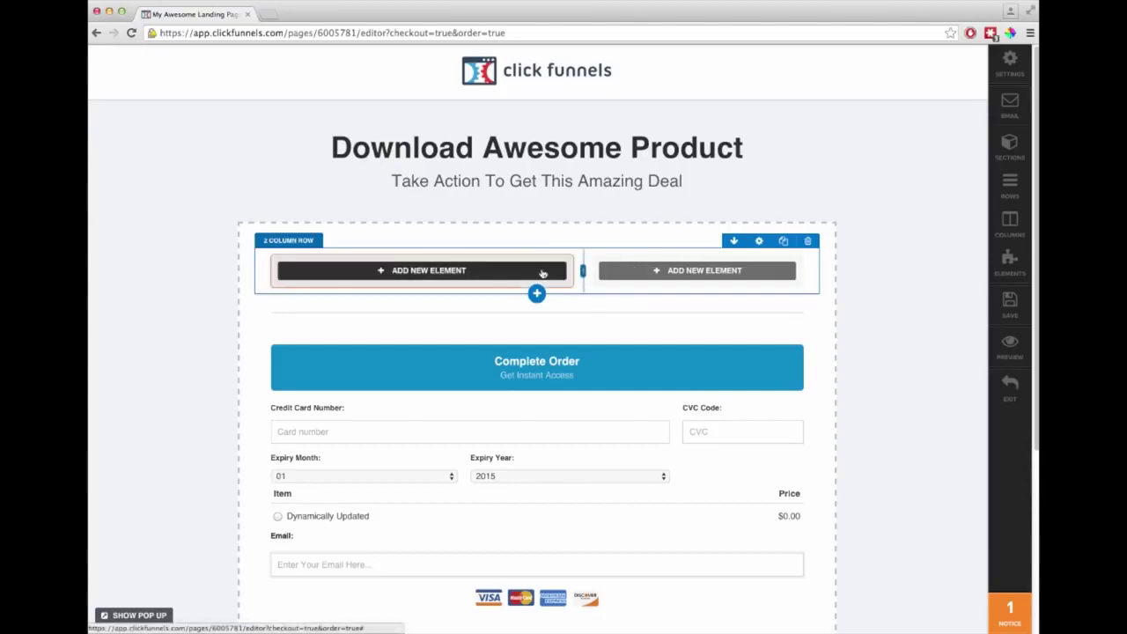
- Place a Video element in the new row's left column and remove its top margin
{"action": "left_click", "coordinate": [540, 273]}
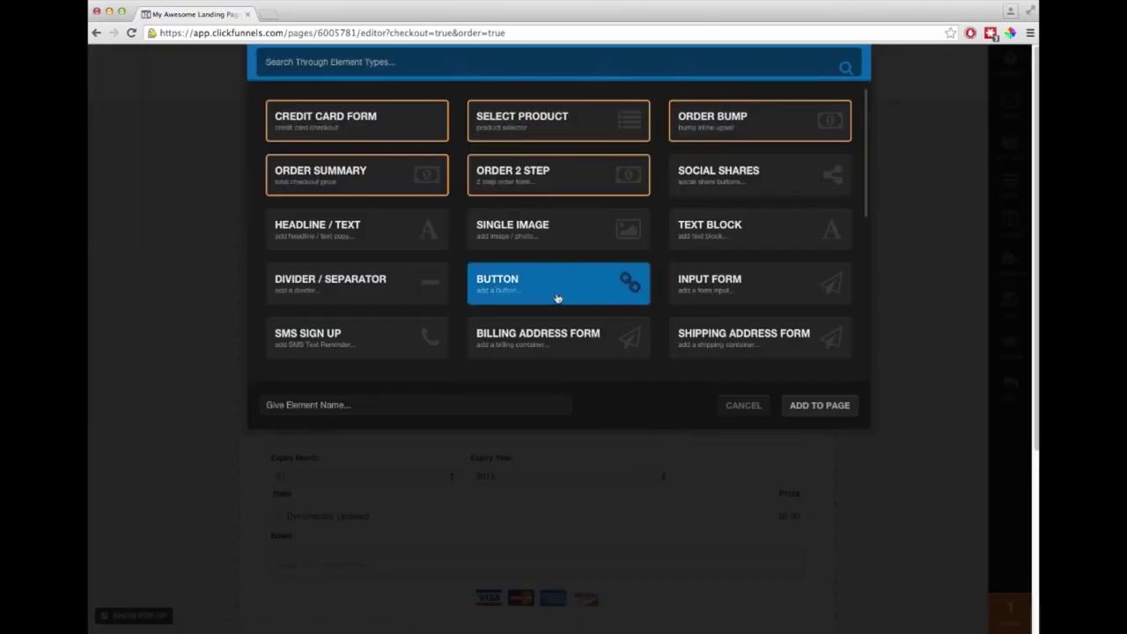
{"action": "scroll", "coordinate": [557, 295], "scroll_direction": "down", "scroll_amount": 3}
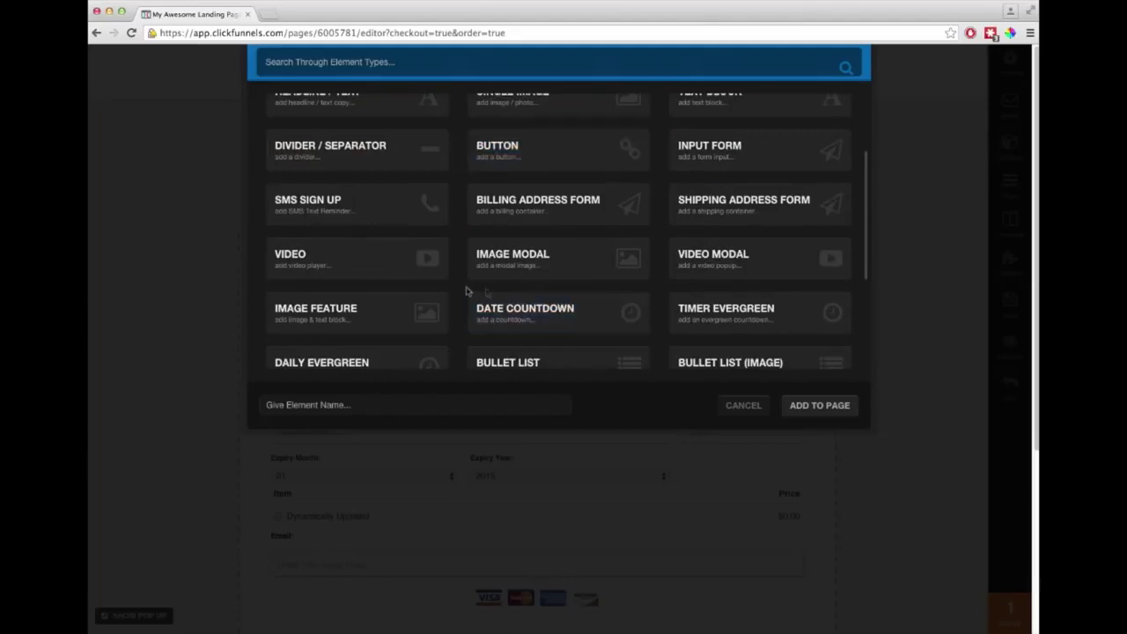
{"action": "left_click", "coordinate": [340, 264]}
{"action": "left_click", "coordinate": [411, 297]}
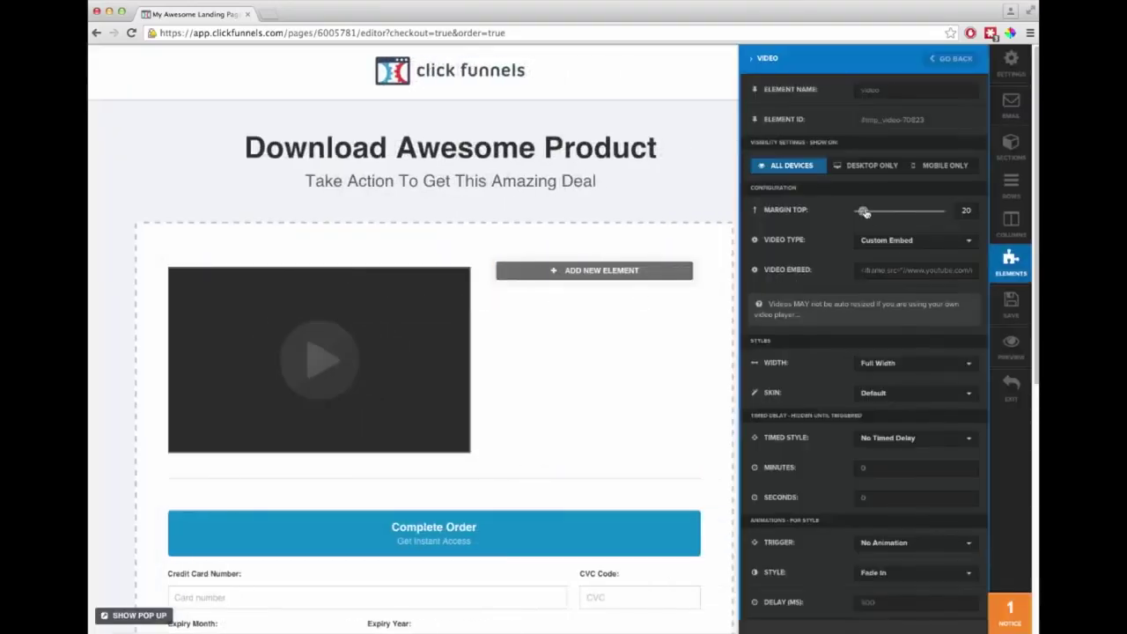
{"action": "left_click", "coordinate": [503, 315]}
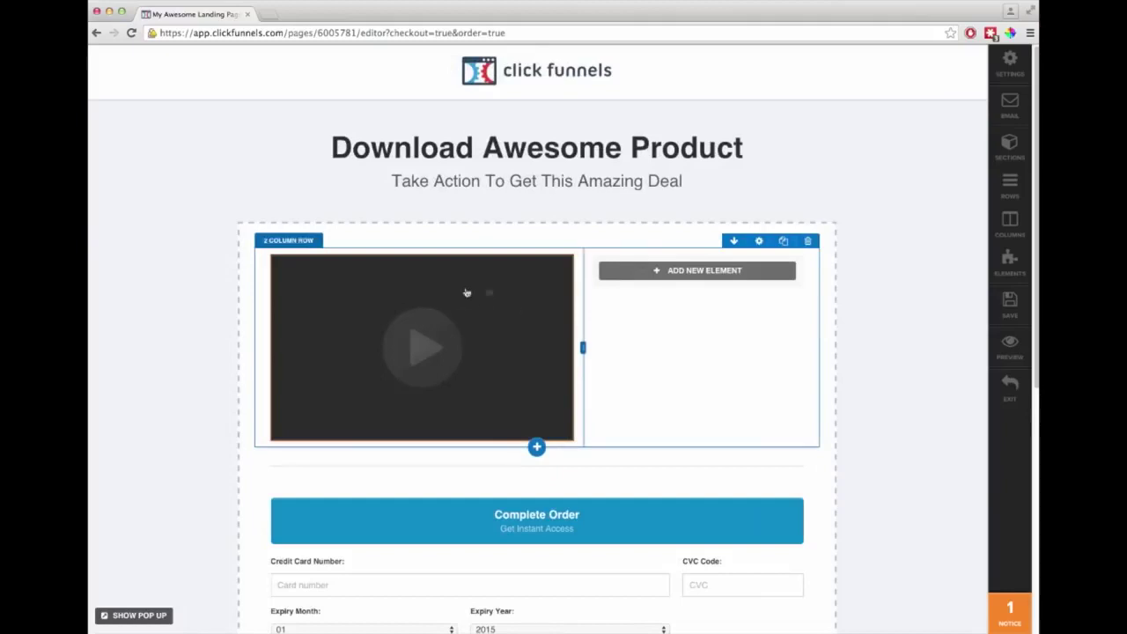
- Move the order elements beside the video, stacked as product selector, credit card form, email label and field, Complete Order button and card logos
{"action": "left_click_drag", "start_coordinate": [558, 533], "coordinate": [690, 293]}
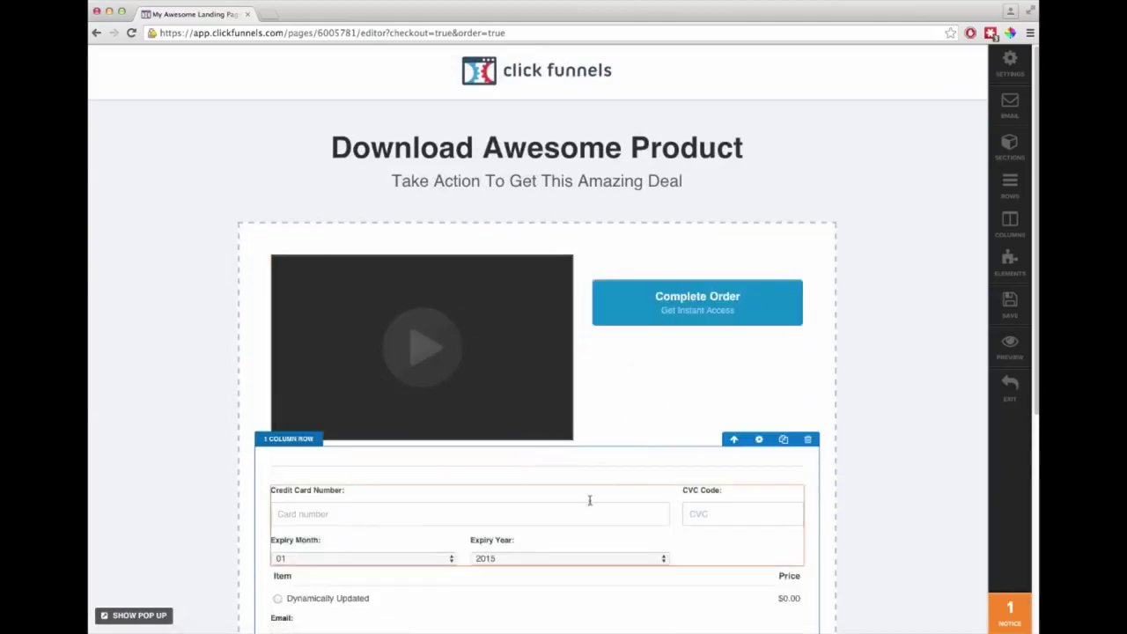
{"action": "left_click_drag", "start_coordinate": [511, 513], "coordinate": [669, 292]}
{"action": "left_click_drag", "start_coordinate": [418, 514], "coordinate": [699, 279]}
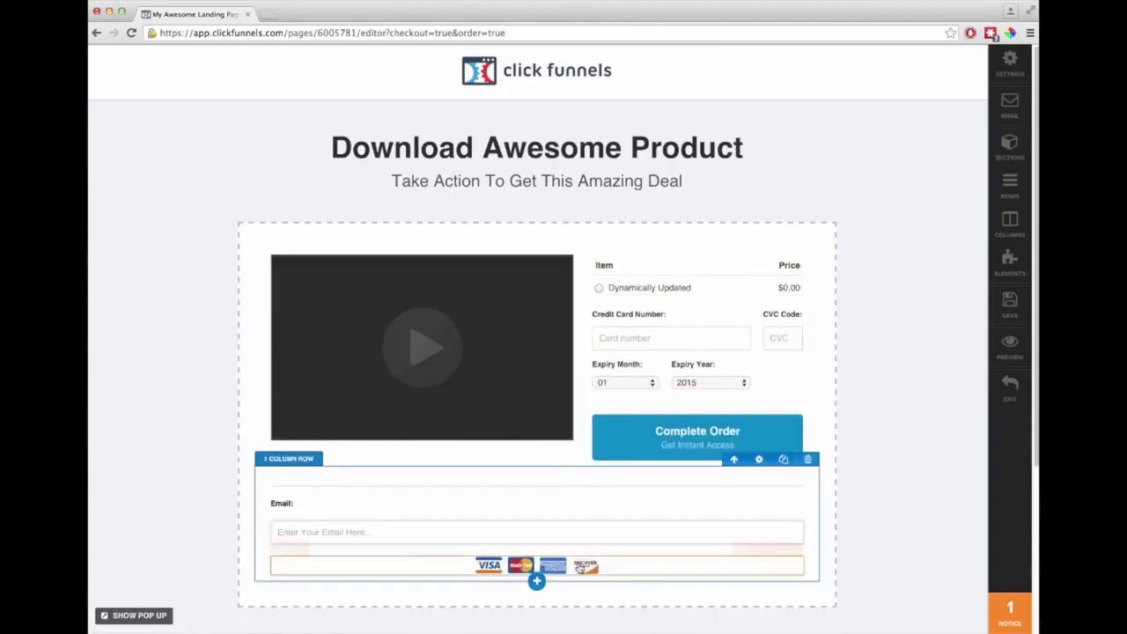
{"action": "left_click_drag", "start_coordinate": [692, 447], "coordinate": [696, 467]}
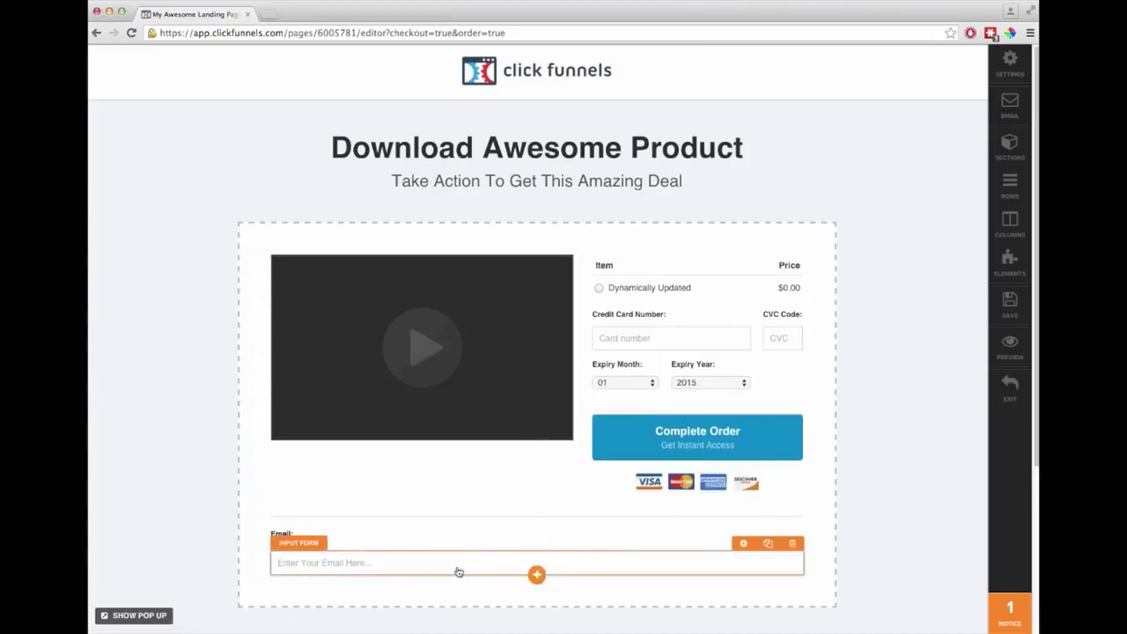
{"action": "left_click_drag", "start_coordinate": [648, 427], "coordinate": [660, 402]}
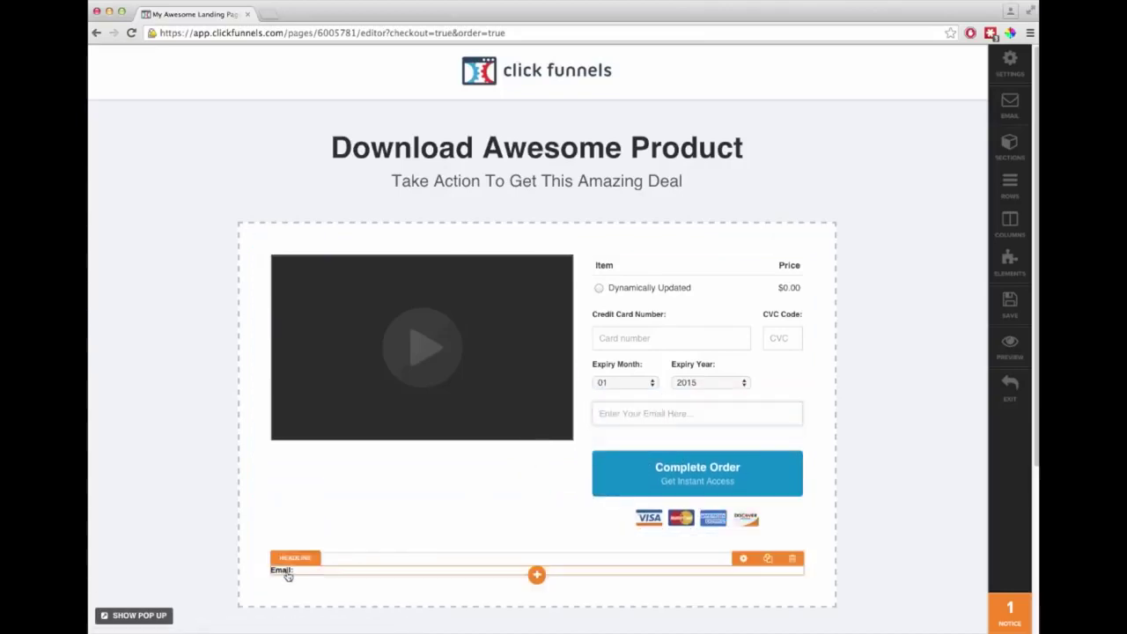
{"action": "left_click_drag", "start_coordinate": [595, 426], "coordinate": [624, 402]}
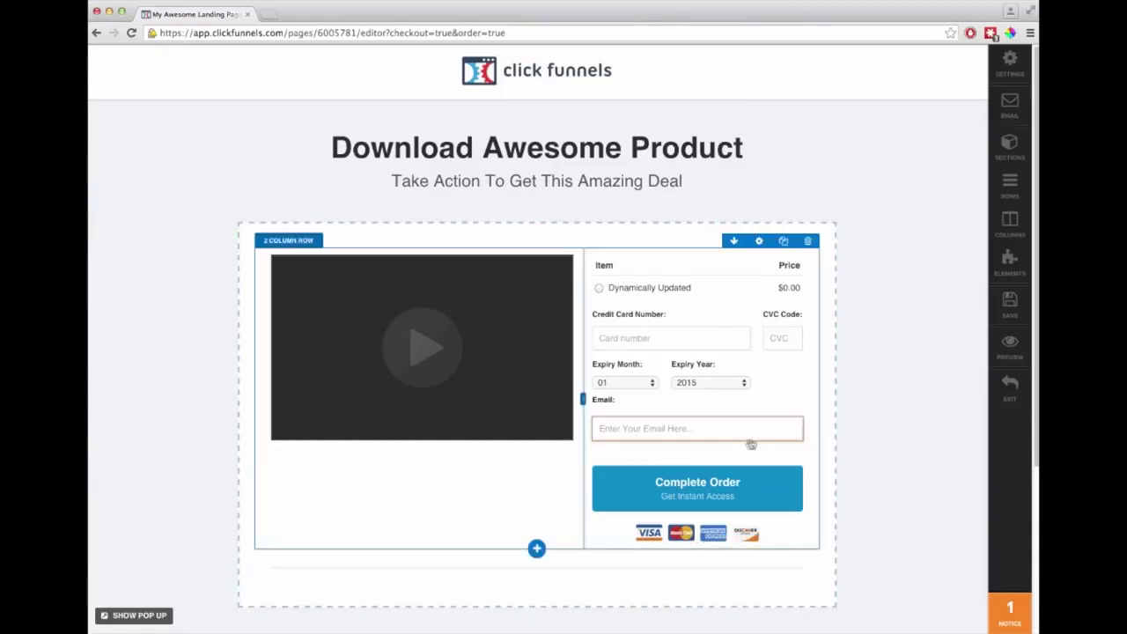
- Move the 30 Day Guarantee block into the order section and the Secure Payment block beside it in a new two-column row
{"action": "scroll", "coordinate": [749, 445], "scroll_direction": "down", "scroll_amount": 2}
{"action": "scroll", "coordinate": [748, 445], "scroll_direction": "down", "scroll_amount": 5}
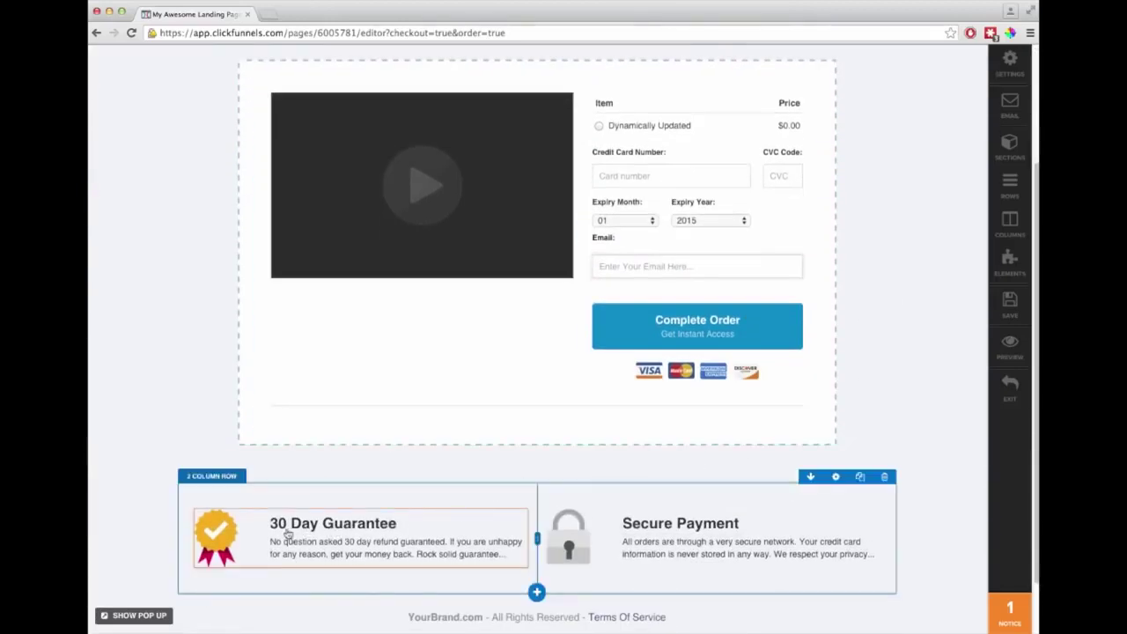
{"action": "left_click_drag", "start_coordinate": [370, 347], "coordinate": [453, 369]}
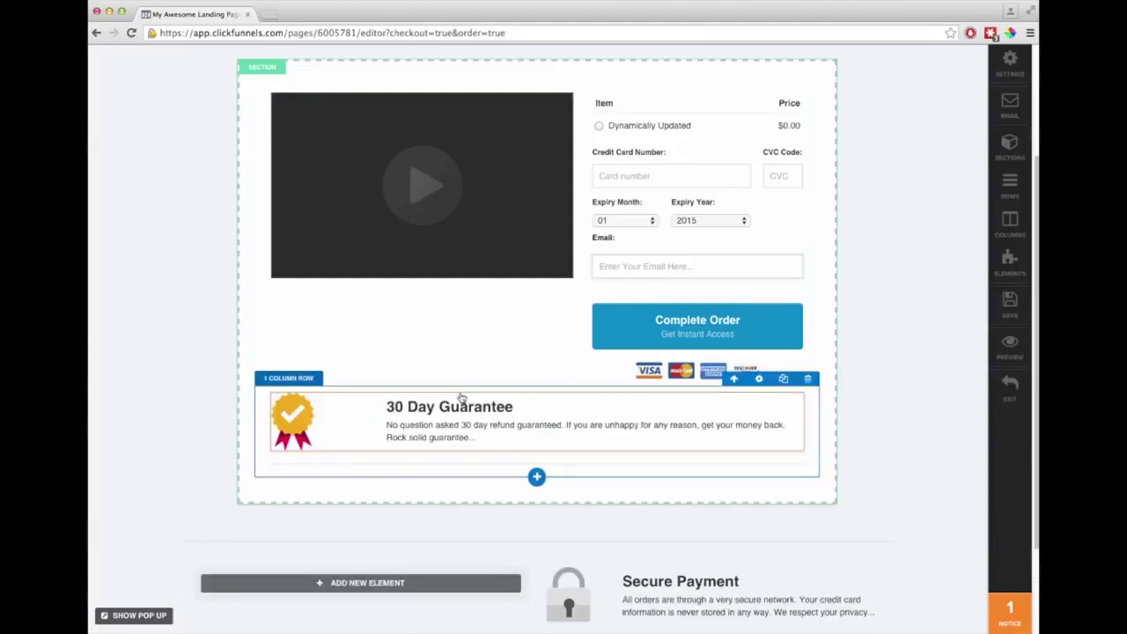
{"action": "left_click", "coordinate": [536, 476]}
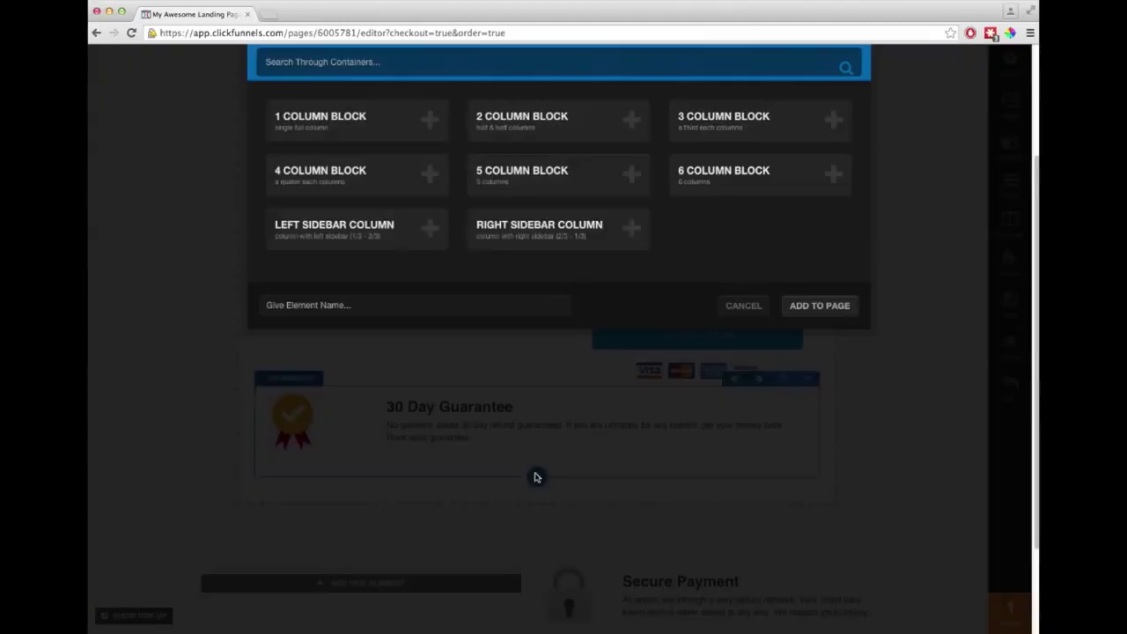
{"action": "left_click", "coordinate": [522, 116]}
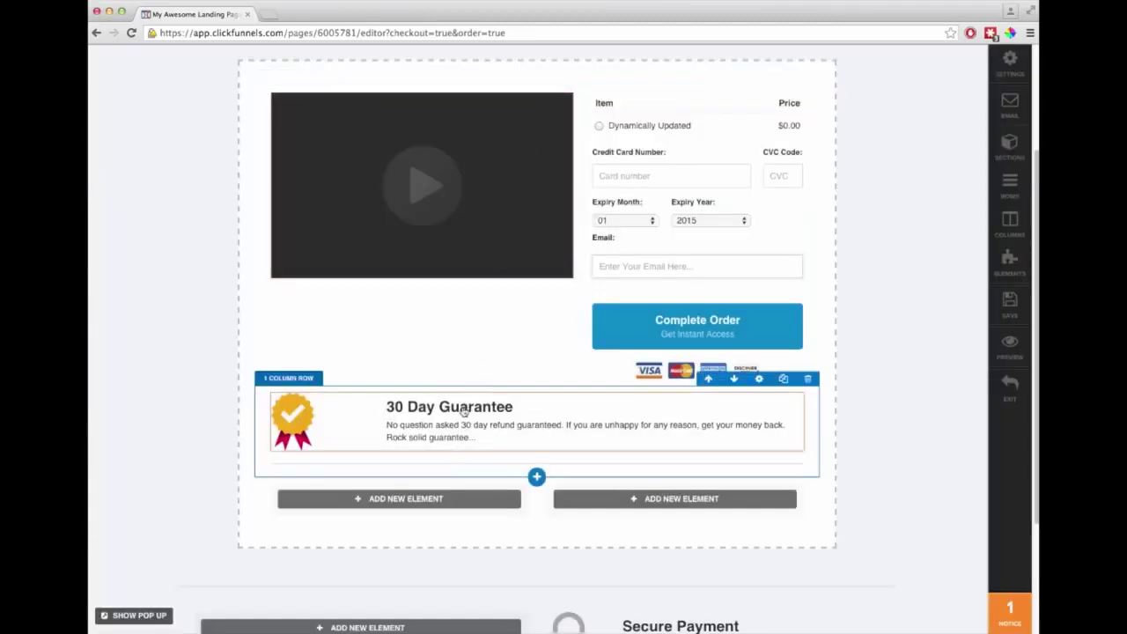
{"action": "left_click_drag", "start_coordinate": [671, 613], "coordinate": [685, 451]}
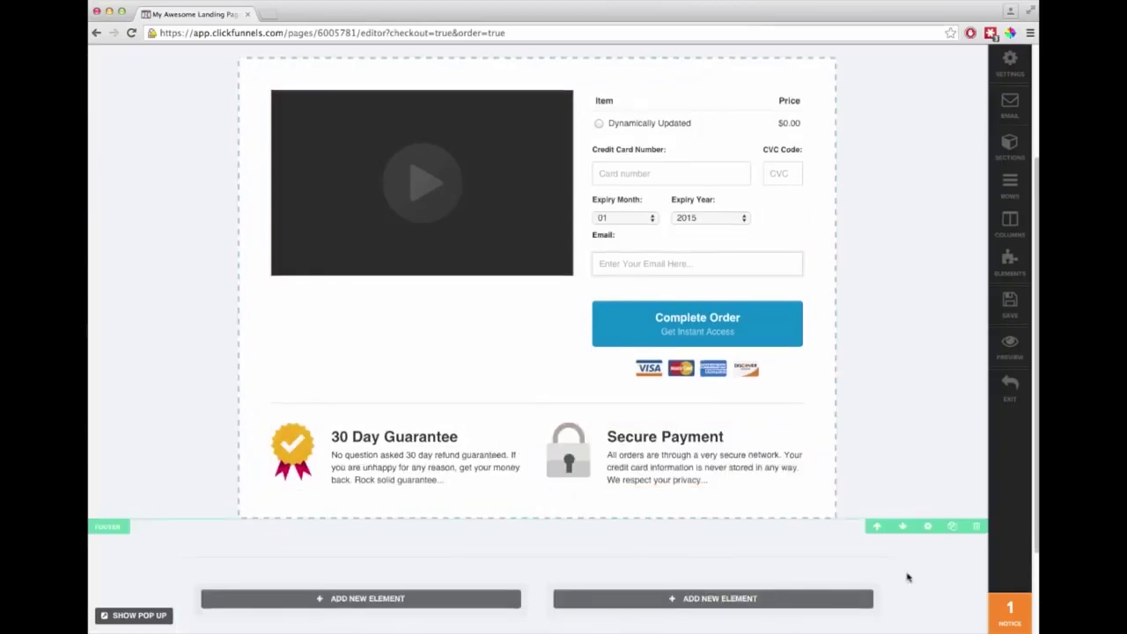
- Delete the empty two-column row between the order section and the footer text
{"action": "scroll", "coordinate": [910, 568], "scroll_direction": "down", "scroll_amount": 2}
{"action": "left_click", "coordinate": [884, 477]}
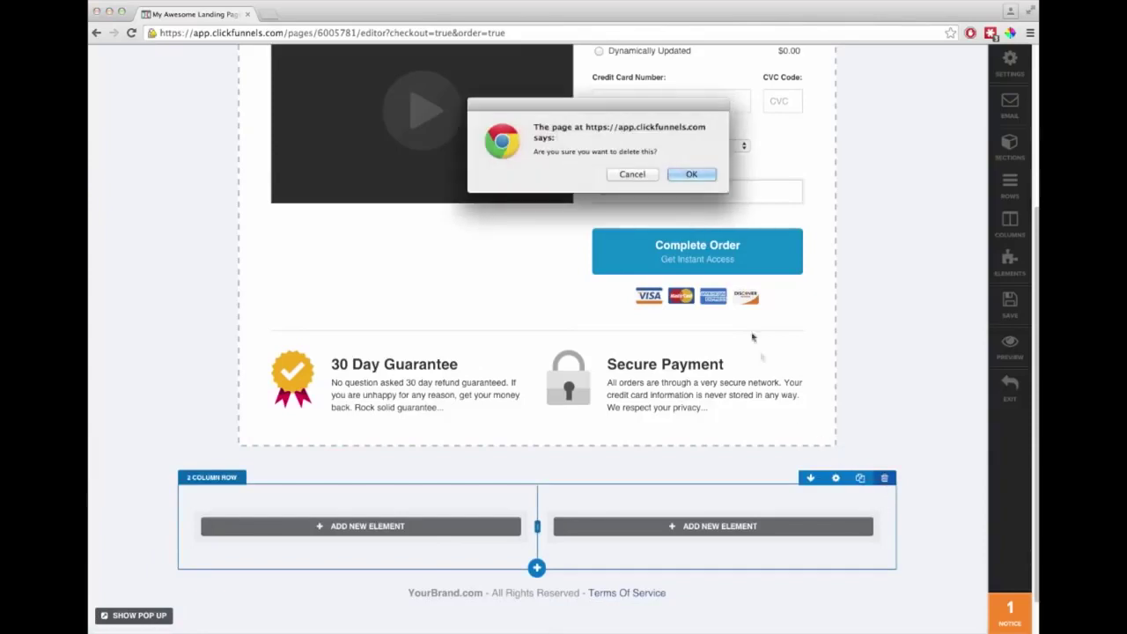
{"action": "left_click", "coordinate": [693, 174]}
- Add a Daily Evergreen countdown below the video
{"action": "scroll", "coordinate": [696, 280], "scroll_direction": "up", "scroll_amount": 5}
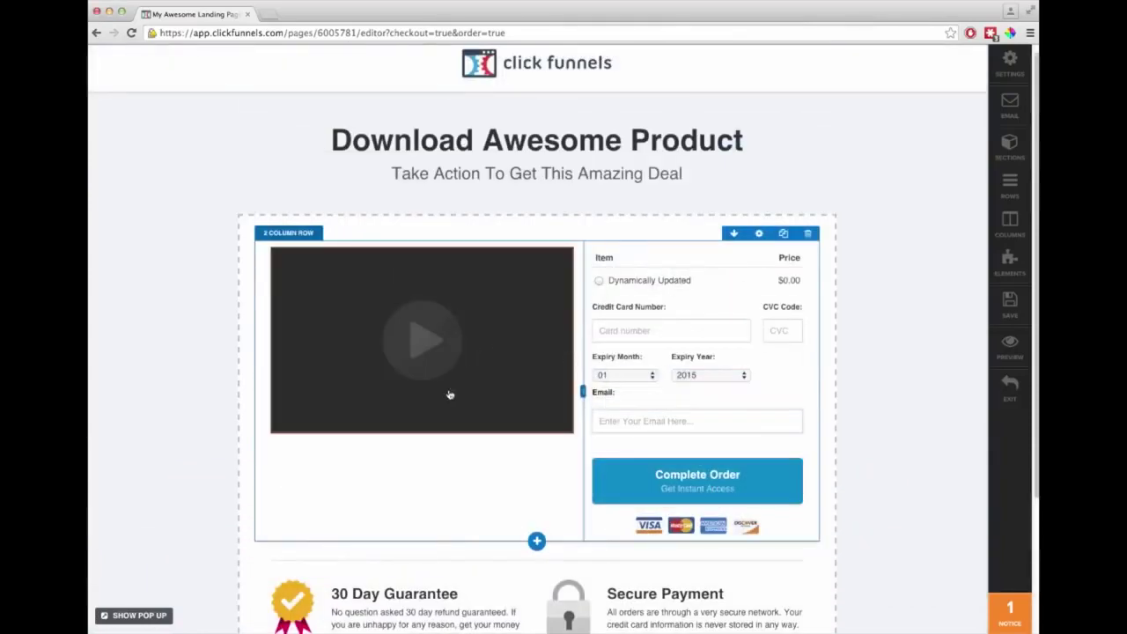
{"action": "left_click", "coordinate": [421, 435]}
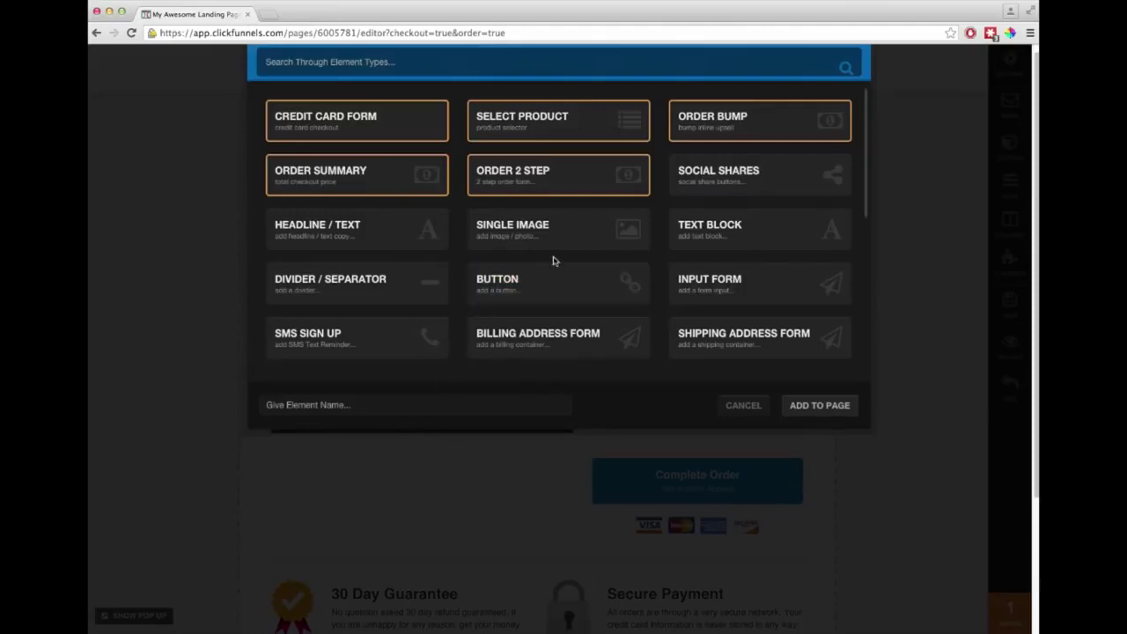
{"action": "scroll", "coordinate": [544, 279], "scroll_direction": "down", "scroll_amount": 5}
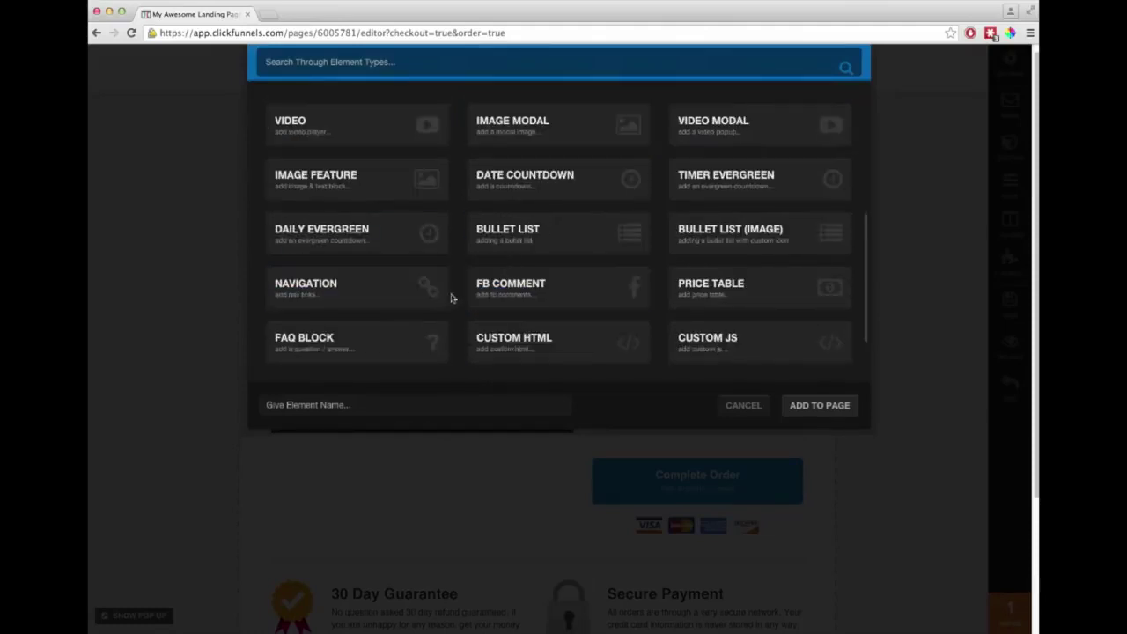
{"action": "scroll", "coordinate": [440, 259], "scroll_direction": "down", "scroll_amount": 2}
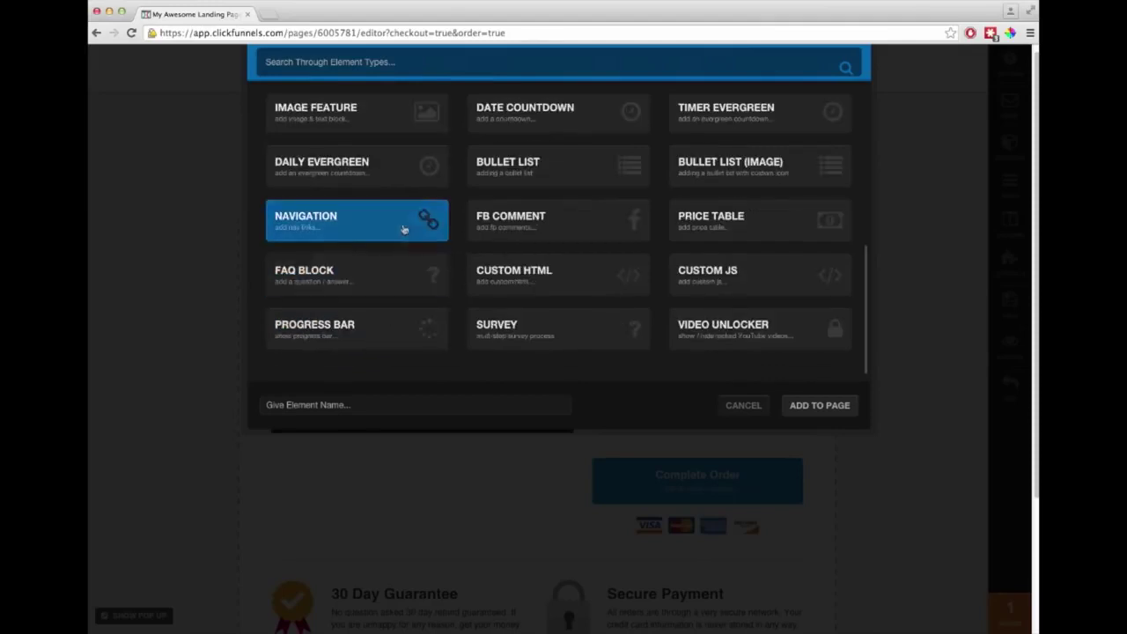
{"action": "left_click", "coordinate": [358, 165]}
{"action": "left_click", "coordinate": [488, 469]}
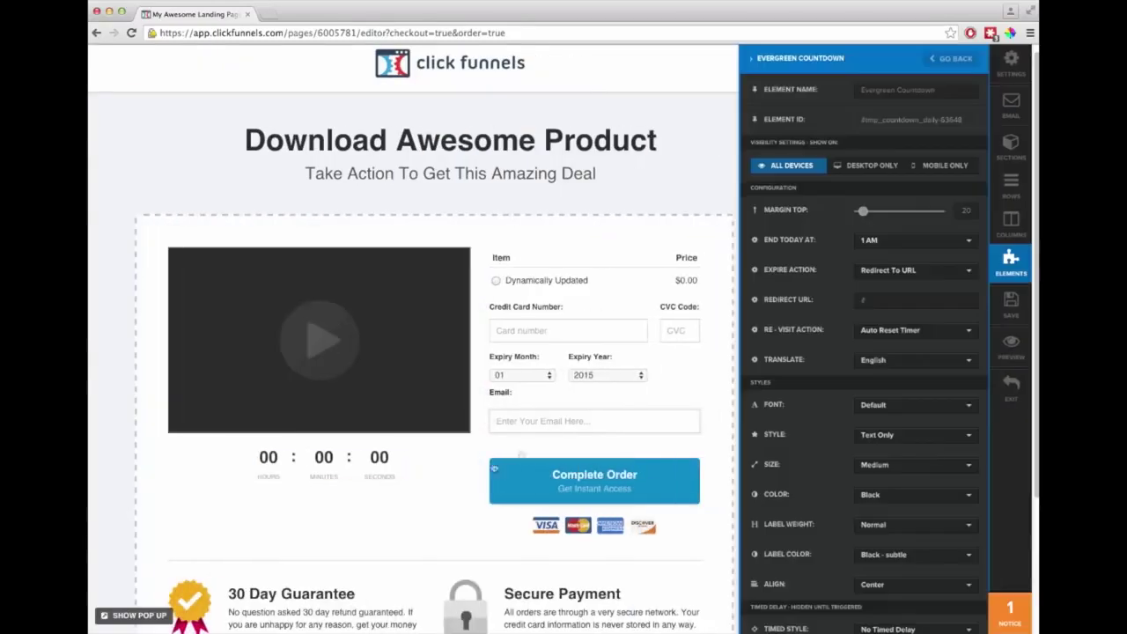
- Set the countdown's style to Circle Line and its size to Large
{"action": "left_click", "coordinate": [874, 438]}
{"action": "left_click", "coordinate": [876, 473]}
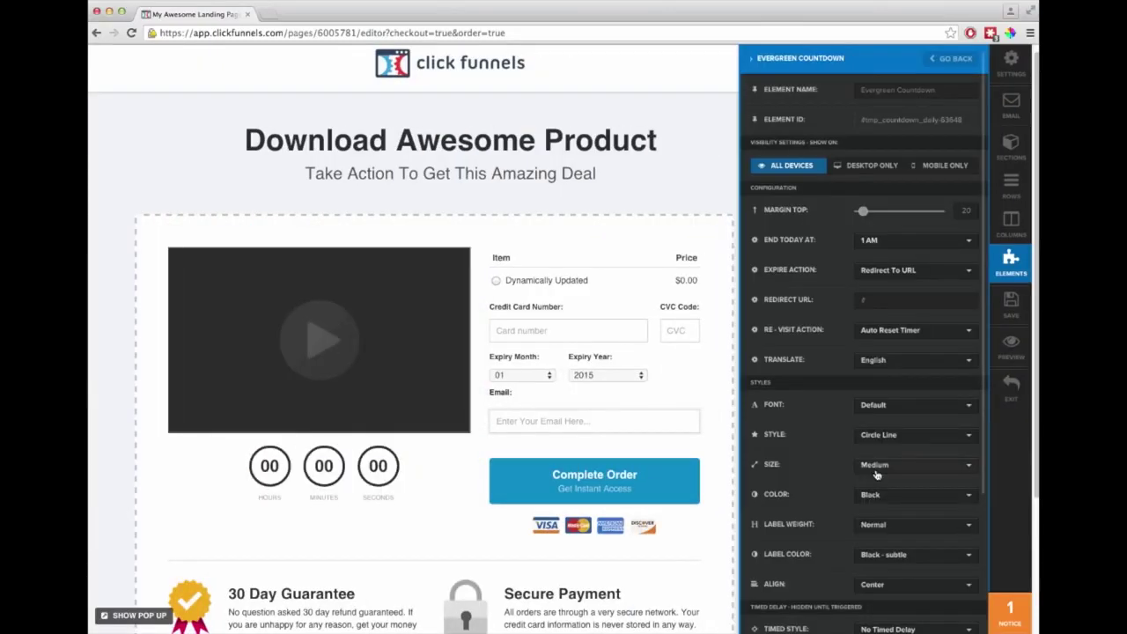
{"action": "left_click", "coordinate": [886, 473]}
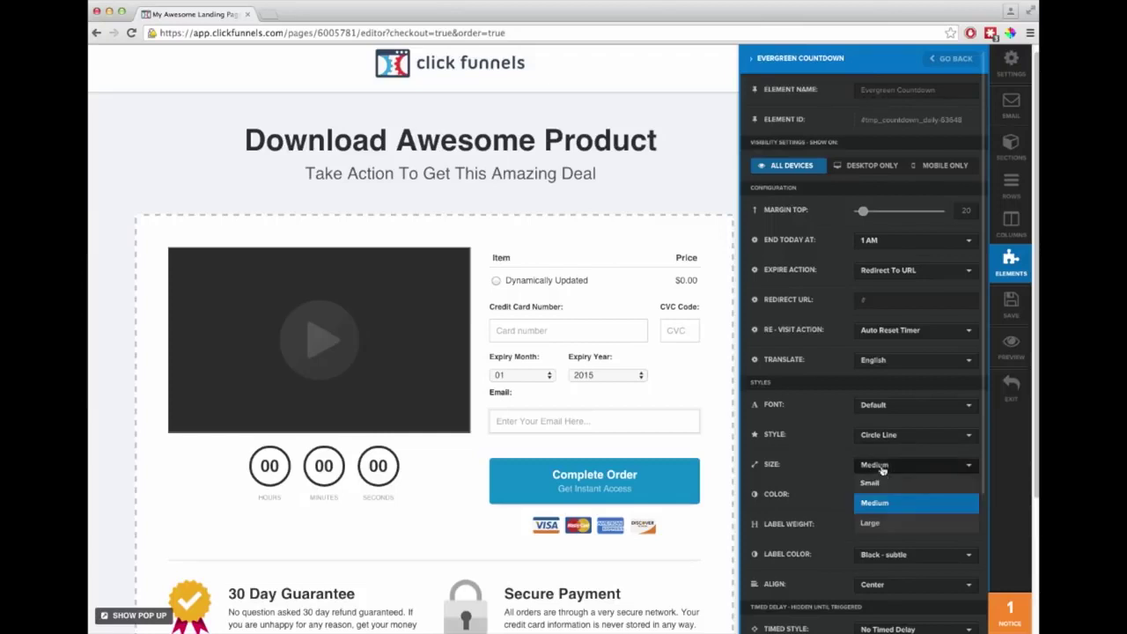
{"action": "left_click", "coordinate": [876, 523]}
{"action": "key", "text": "Escape"}
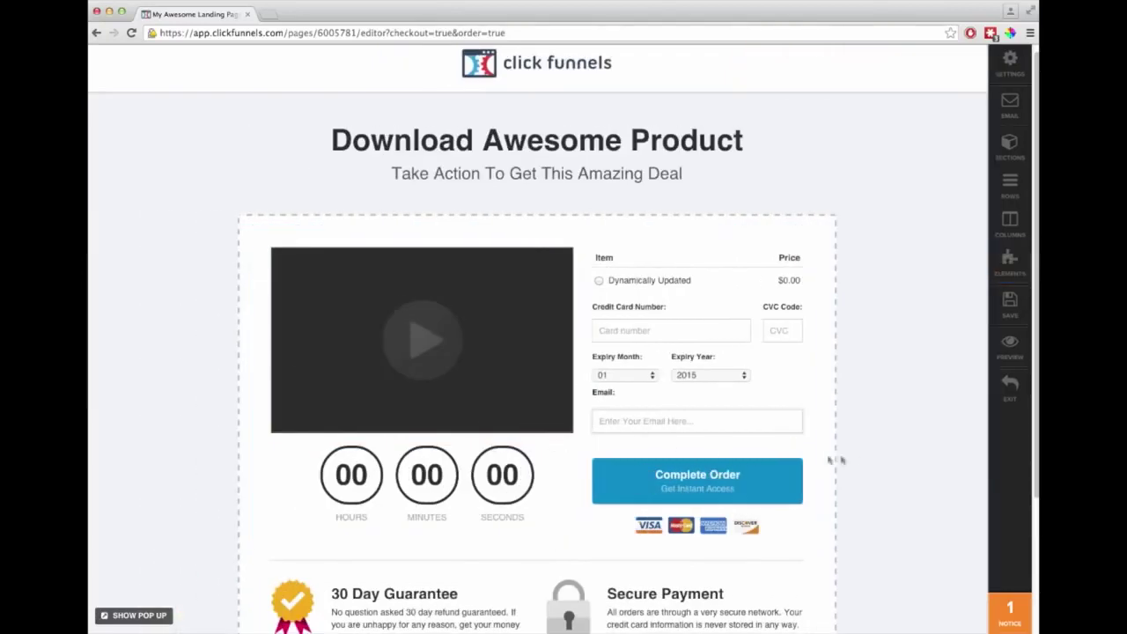
- Add a one-column row below the video and order form row and place a Progress Bar element in it
{"action": "scroll", "coordinate": [867, 458], "scroll_direction": "down", "scroll_amount": 3}
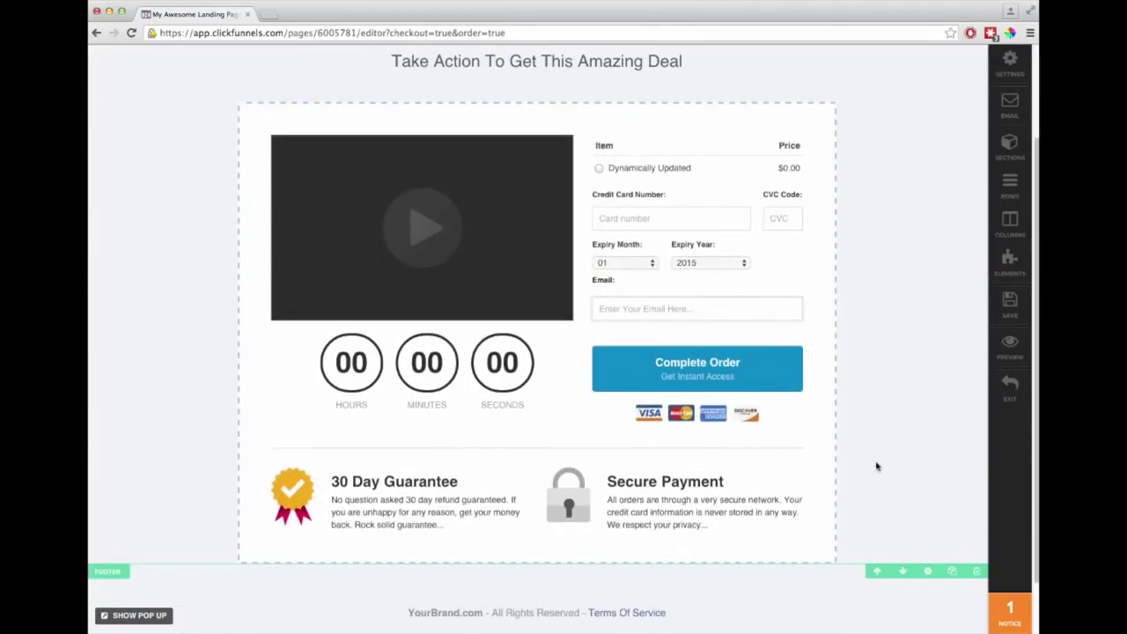
{"action": "scroll", "coordinate": [876, 466], "scroll_direction": "up", "scroll_amount": 3}
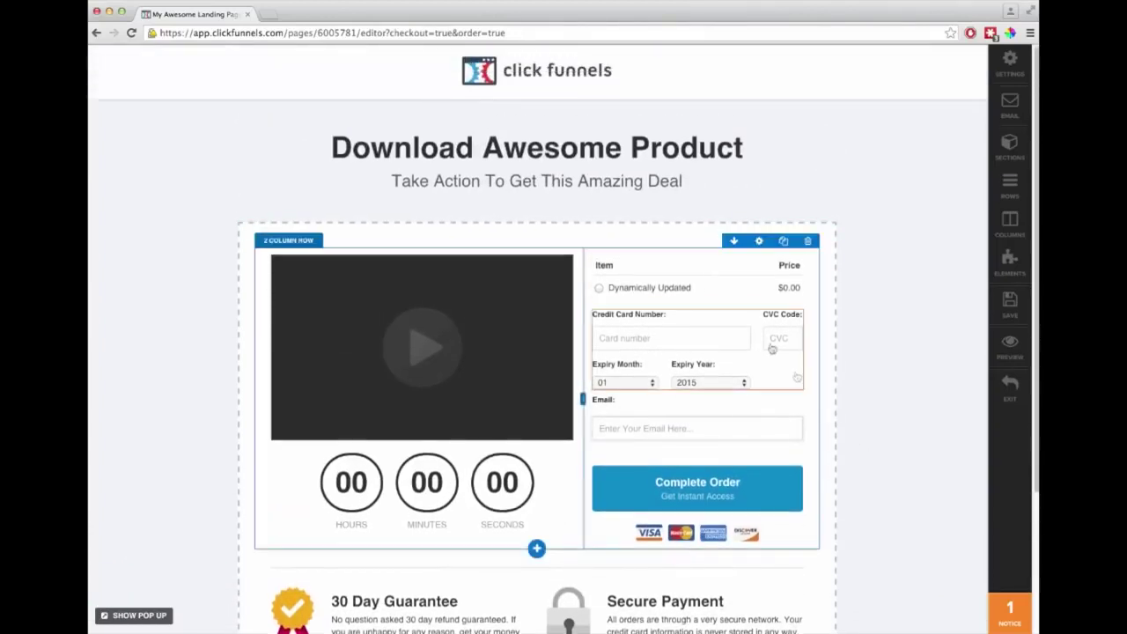
{"action": "left_click", "coordinate": [536, 548]}
{"action": "left_click", "coordinate": [359, 139]}
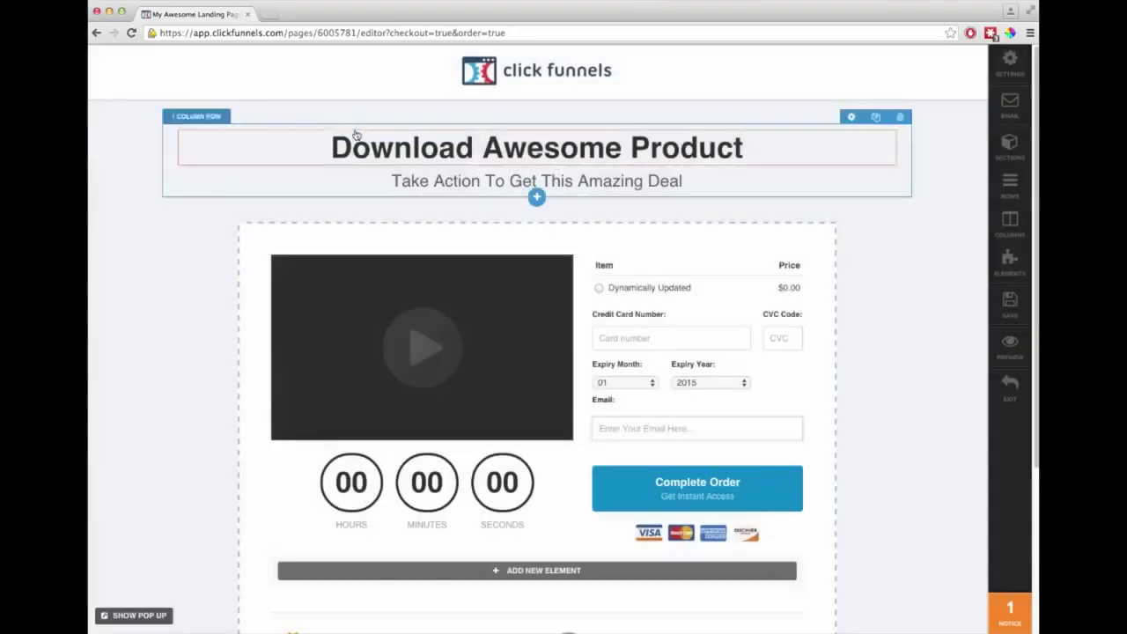
{"action": "left_click", "coordinate": [542, 570]}
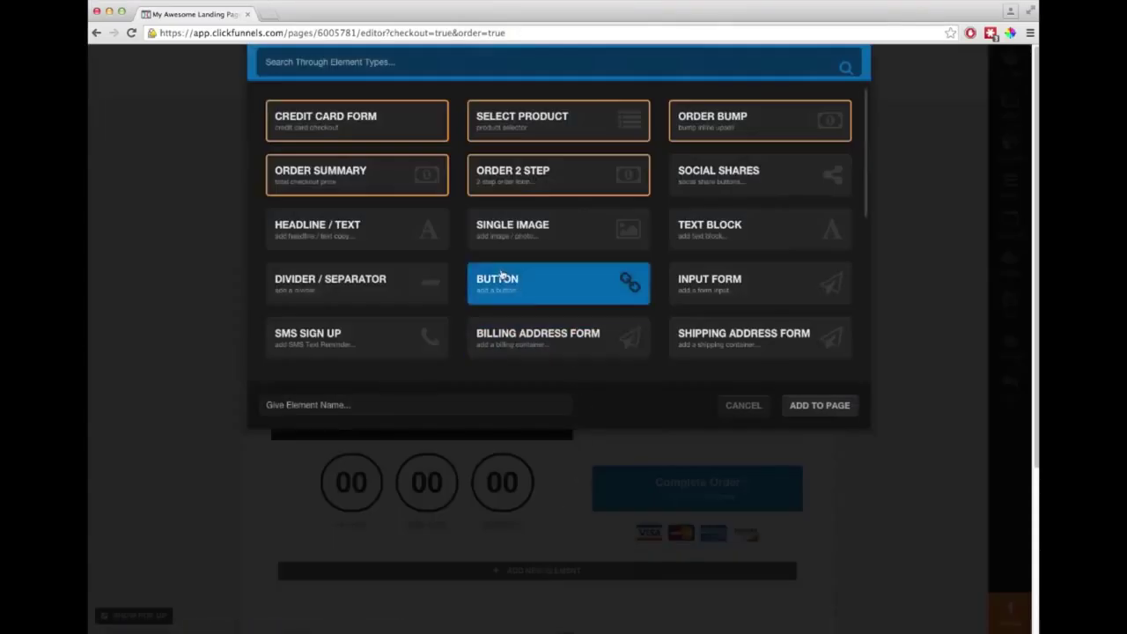
{"action": "scroll", "coordinate": [497, 282], "scroll_direction": "down", "scroll_amount": 5}
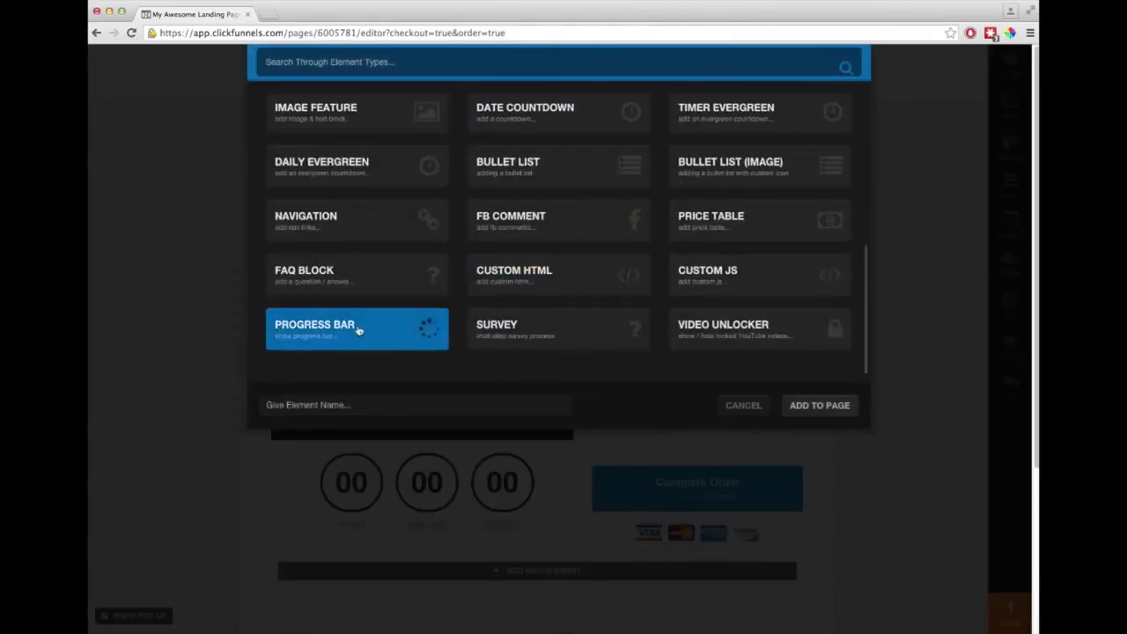
{"action": "left_click", "coordinate": [357, 329]}
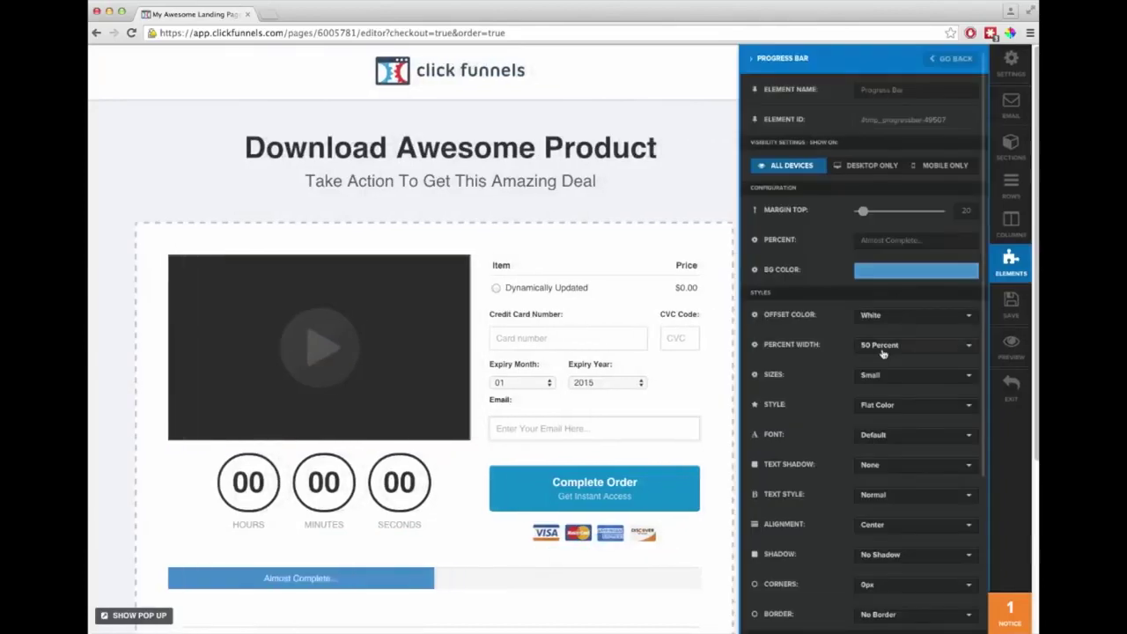
- Set the progress bar's width to 85 Percent and its style to Stripes
{"action": "left_click", "coordinate": [884, 351]}
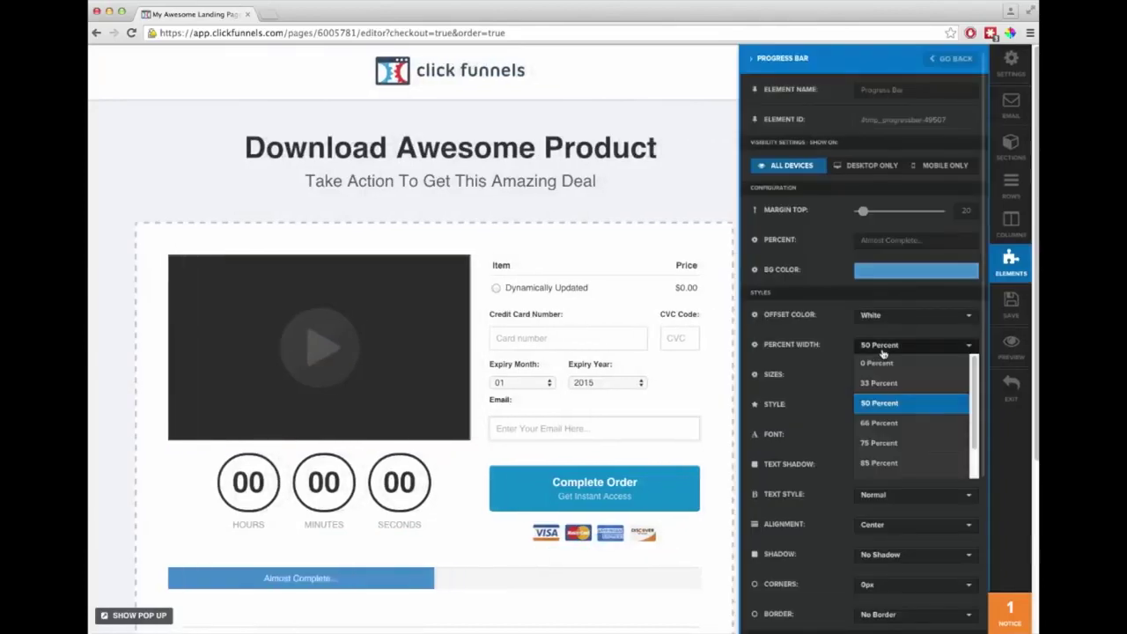
{"action": "left_click", "coordinate": [889, 462]}
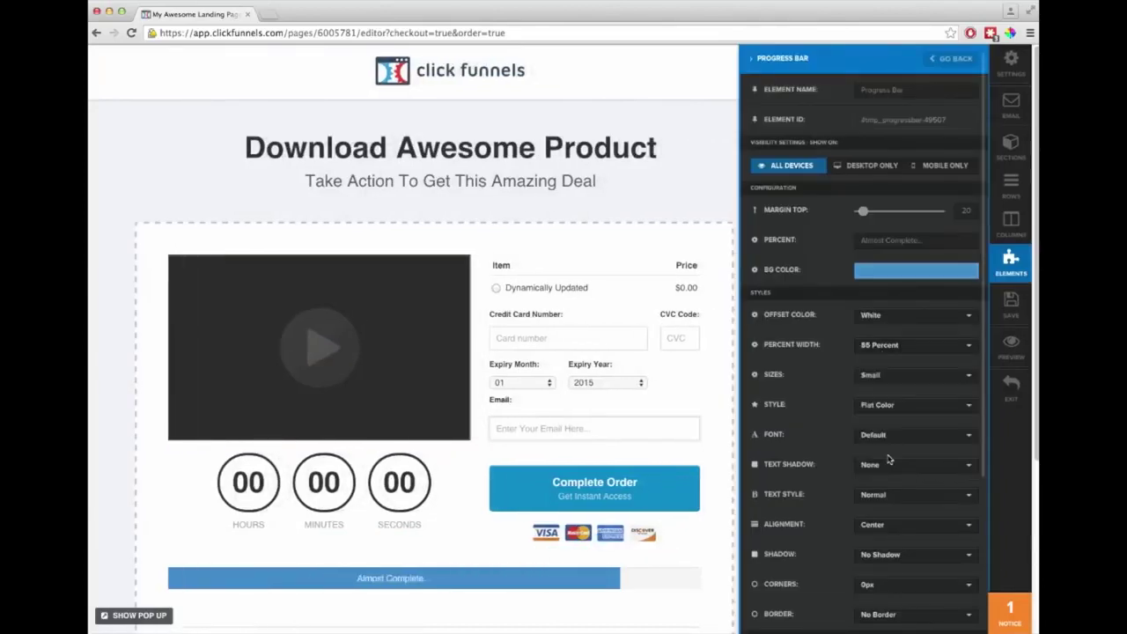
{"action": "left_click", "coordinate": [886, 406]}
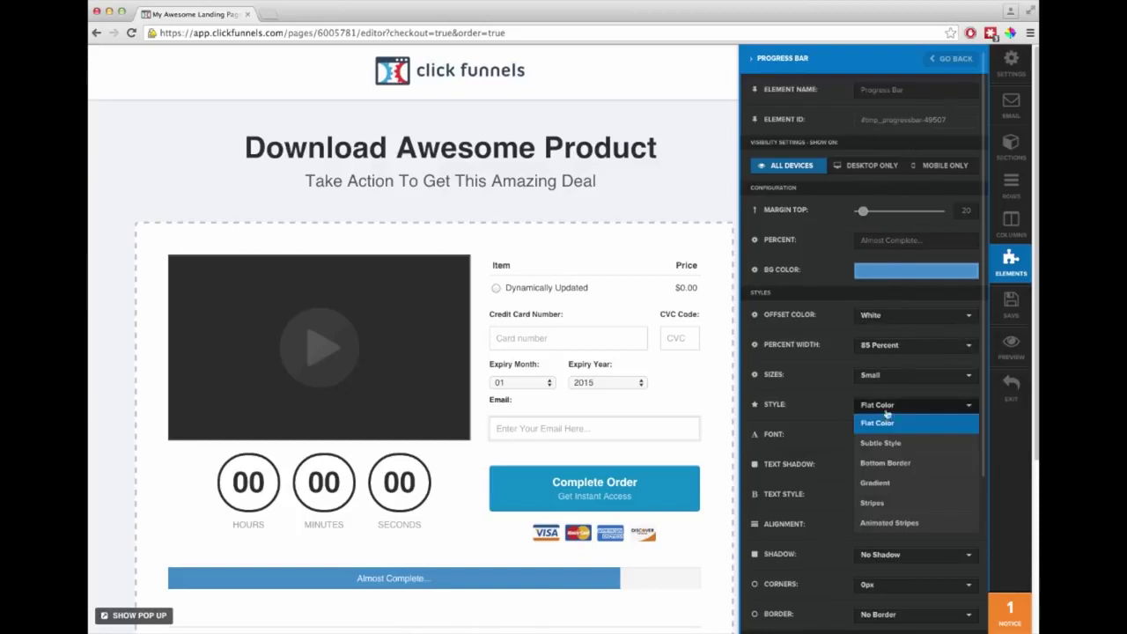
{"action": "left_click", "coordinate": [886, 503]}
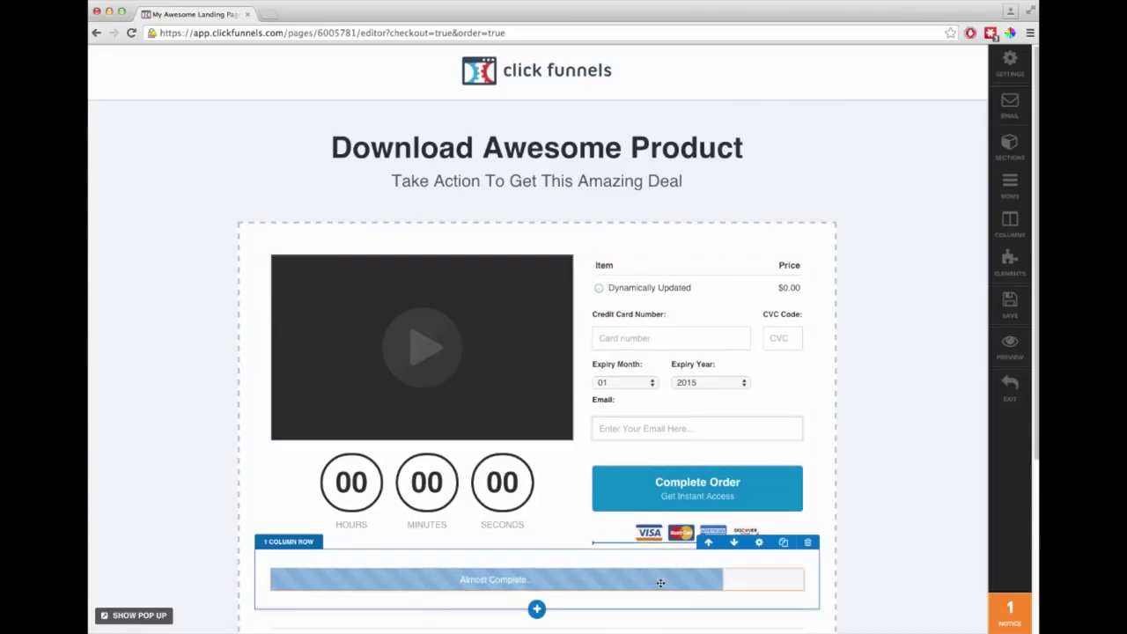
- Move the progress bar's row above the video and order form, and reduce the bar's top margin
{"action": "left_click_drag", "start_coordinate": [662, 581], "coordinate": [679, 588]}
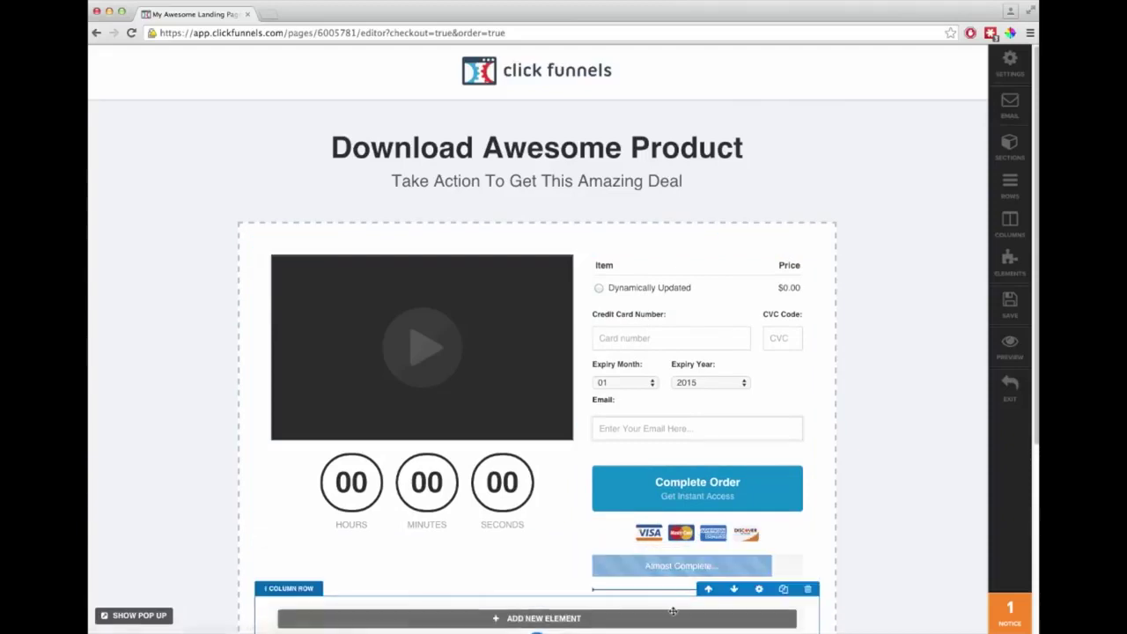
{"action": "left_click_drag", "start_coordinate": [665, 619], "coordinate": [649, 609]}
{"action": "left_click", "coordinate": [709, 543]}
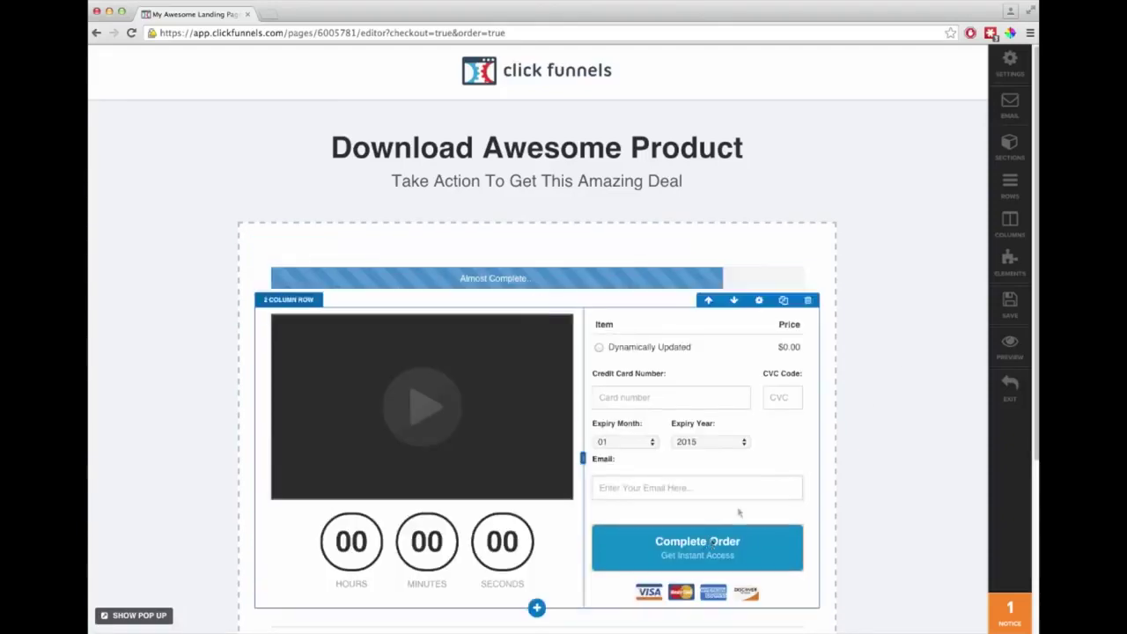
{"action": "left_click", "coordinate": [764, 275]}
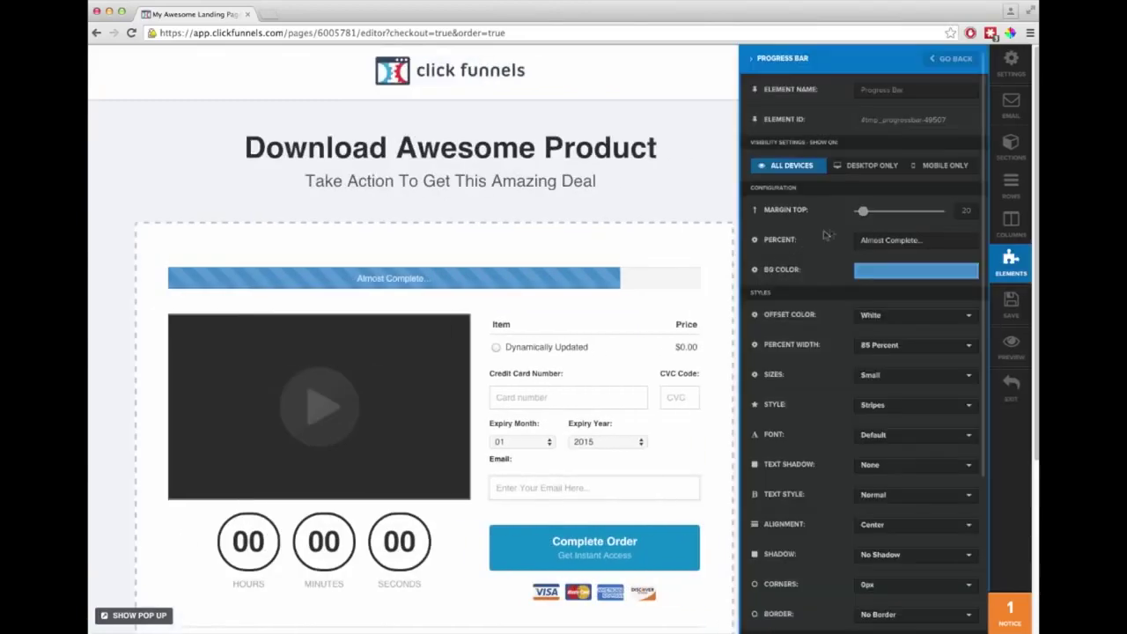
{"action": "left_click", "coordinate": [695, 234]}
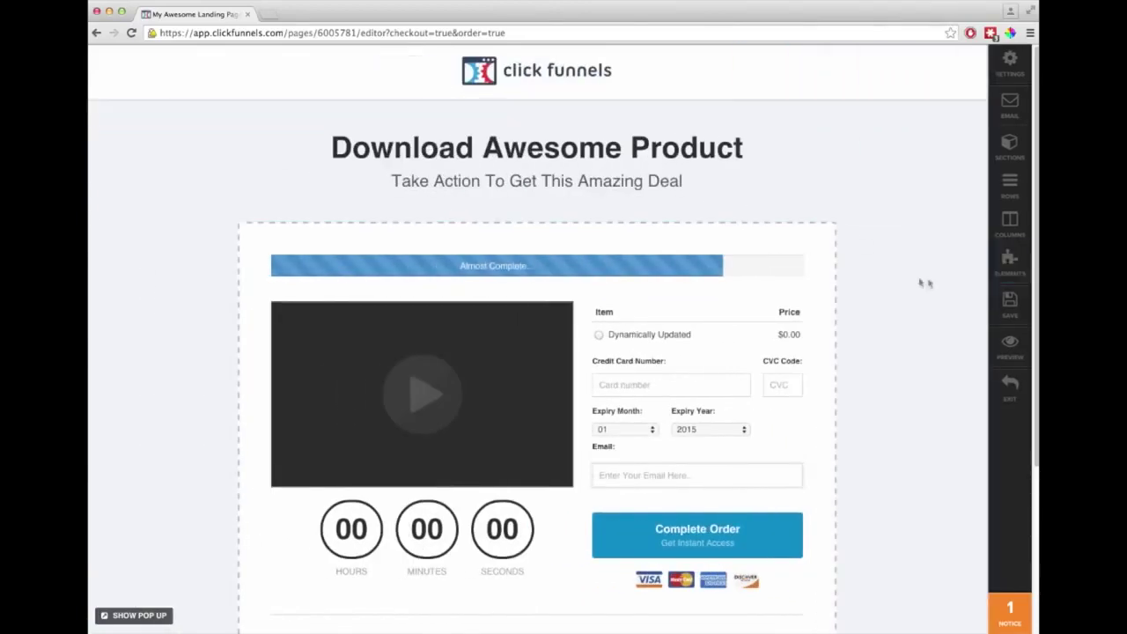
- Try the progress bar under the subheadline with a top margin of 12, and return it to the row above the video
{"action": "left_click_drag", "start_coordinate": [737, 275], "coordinate": [656, 189]}
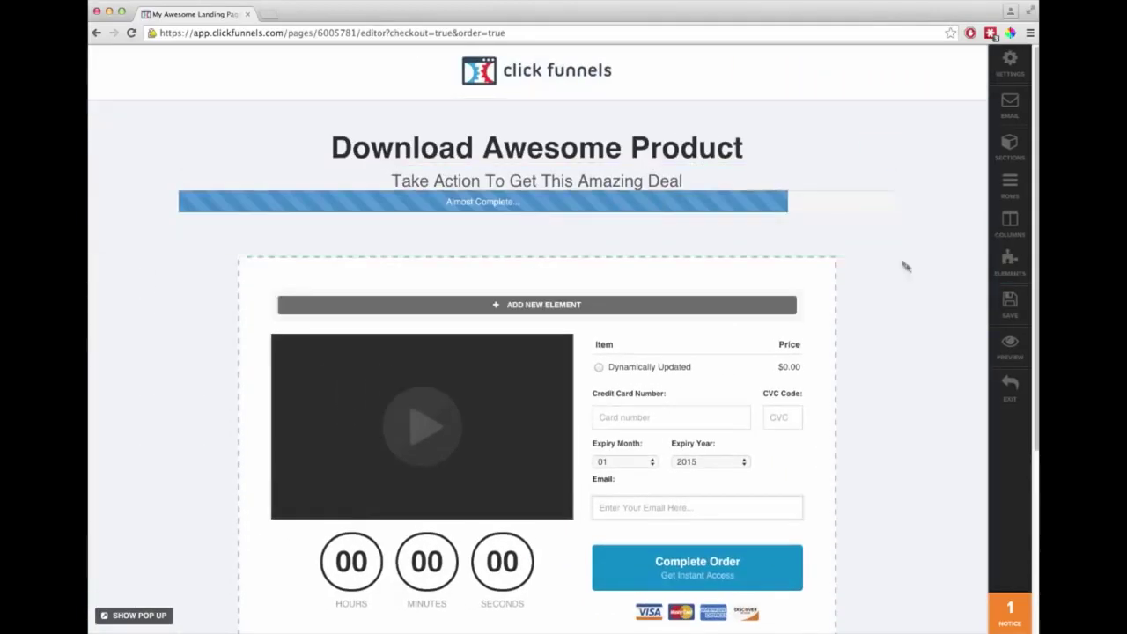
{"action": "left_click", "coordinate": [775, 209]}
{"action": "left_click_drag", "start_coordinate": [856, 215], "coordinate": [863, 215]}
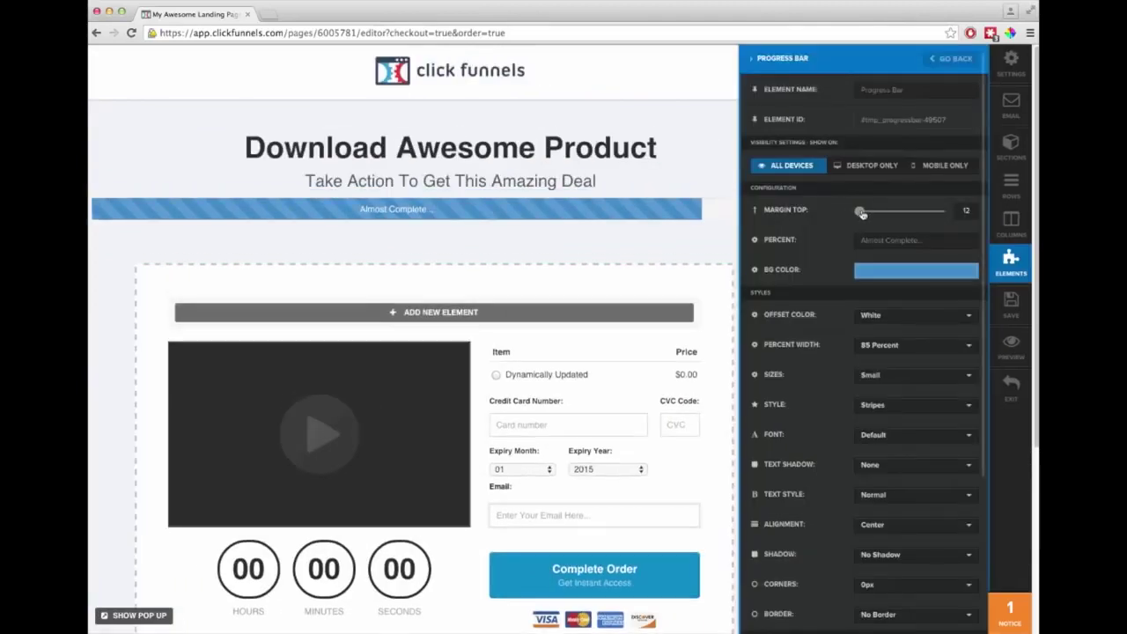
{"action": "left_click", "coordinate": [706, 231]}
{"action": "left_click_drag", "start_coordinate": [775, 223], "coordinate": [799, 301]}
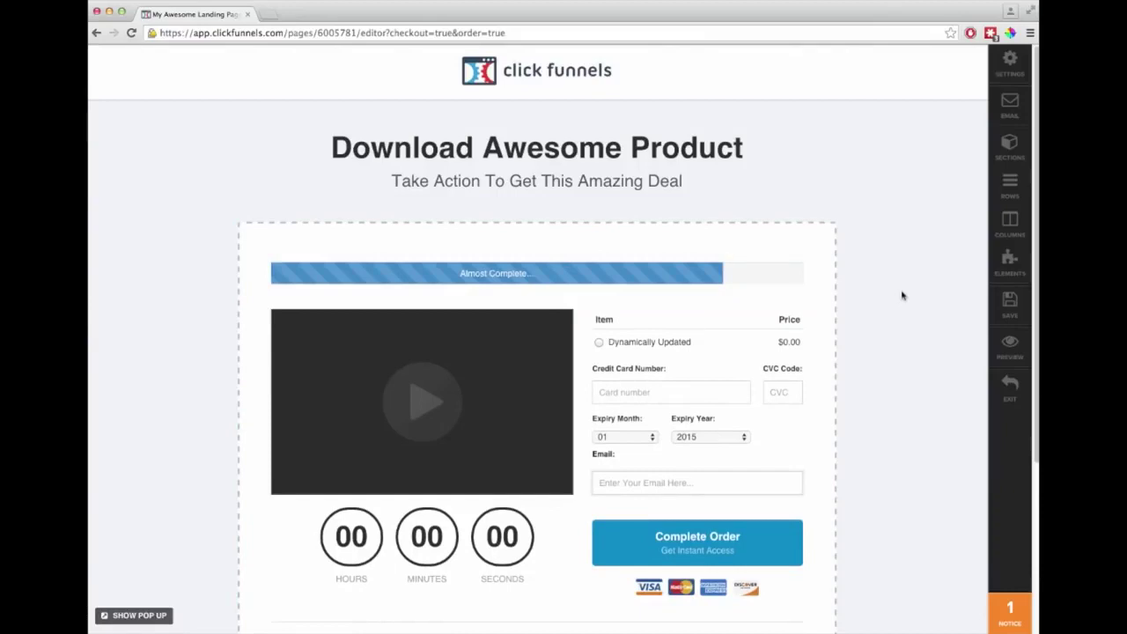
- Review the order form layout and preview the page in a new tab, checking down to the guarantee and payment blocks
{"action": "scroll", "coordinate": [916, 352], "scroll_direction": "down", "scroll_amount": 3}
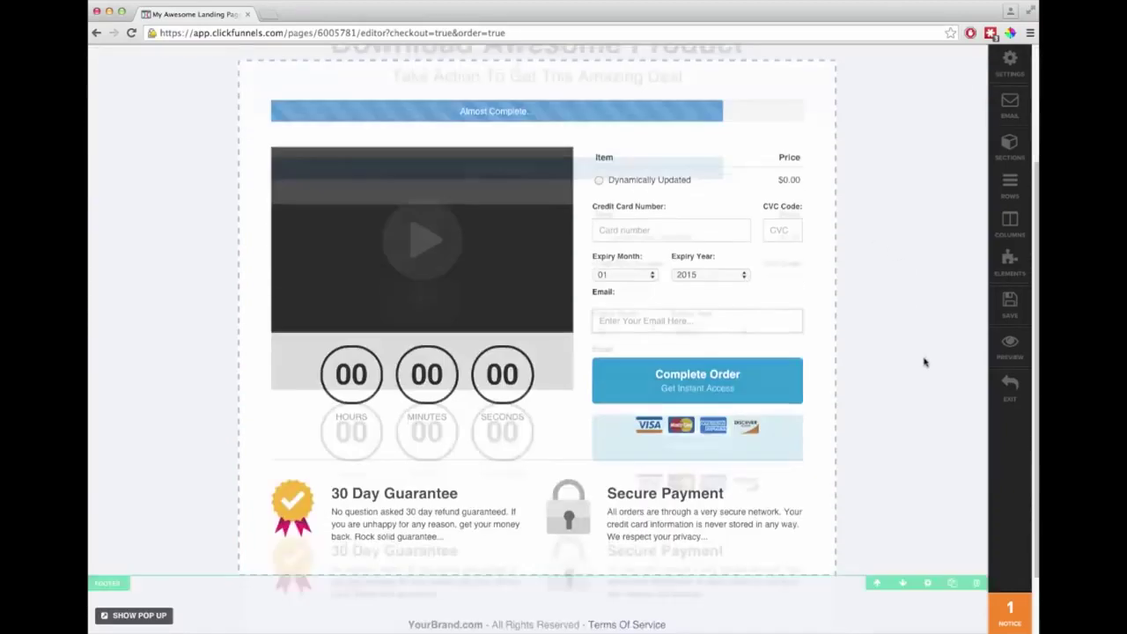
{"action": "scroll", "coordinate": [924, 364], "scroll_direction": "up", "scroll_amount": 3}
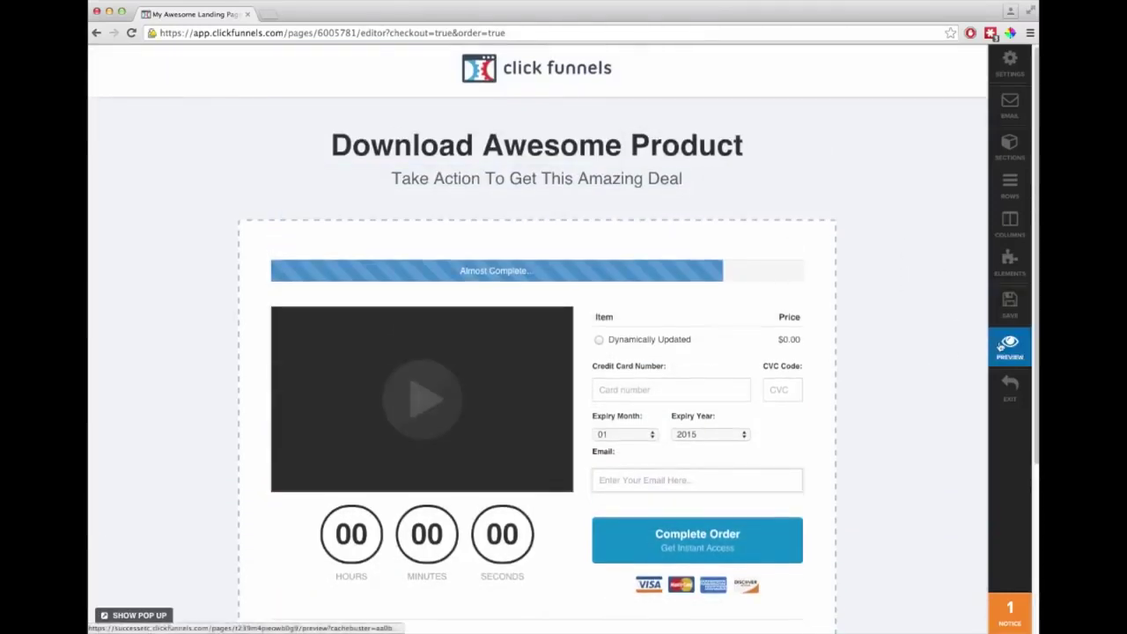
{"action": "left_click", "coordinate": [1001, 347]}
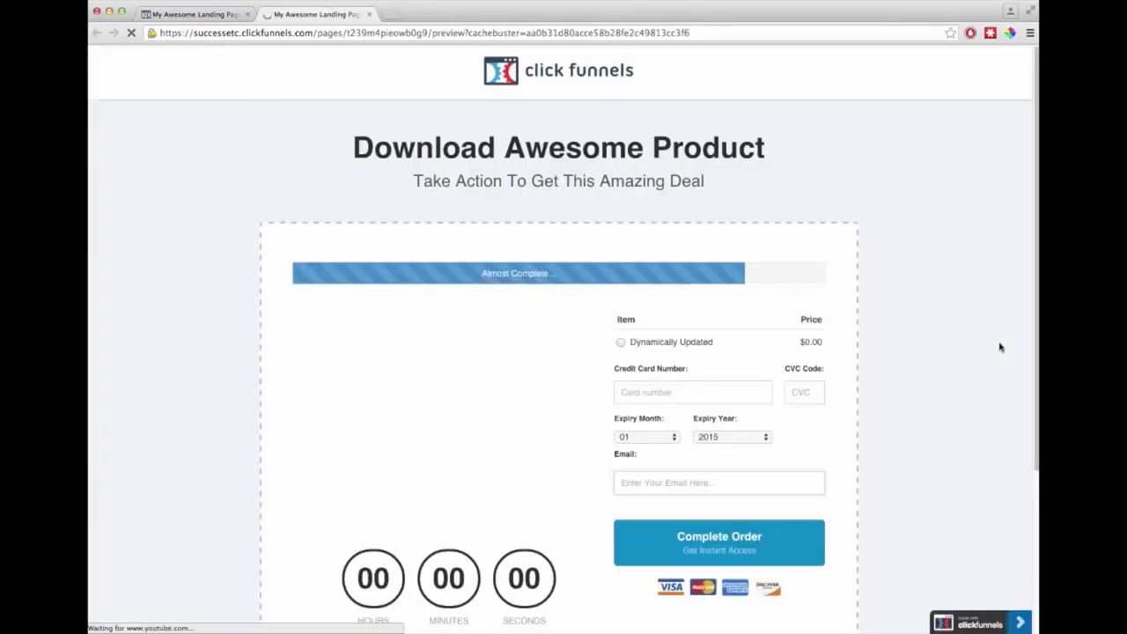
{"action": "scroll", "coordinate": [989, 346], "scroll_direction": "down", "scroll_amount": 4}
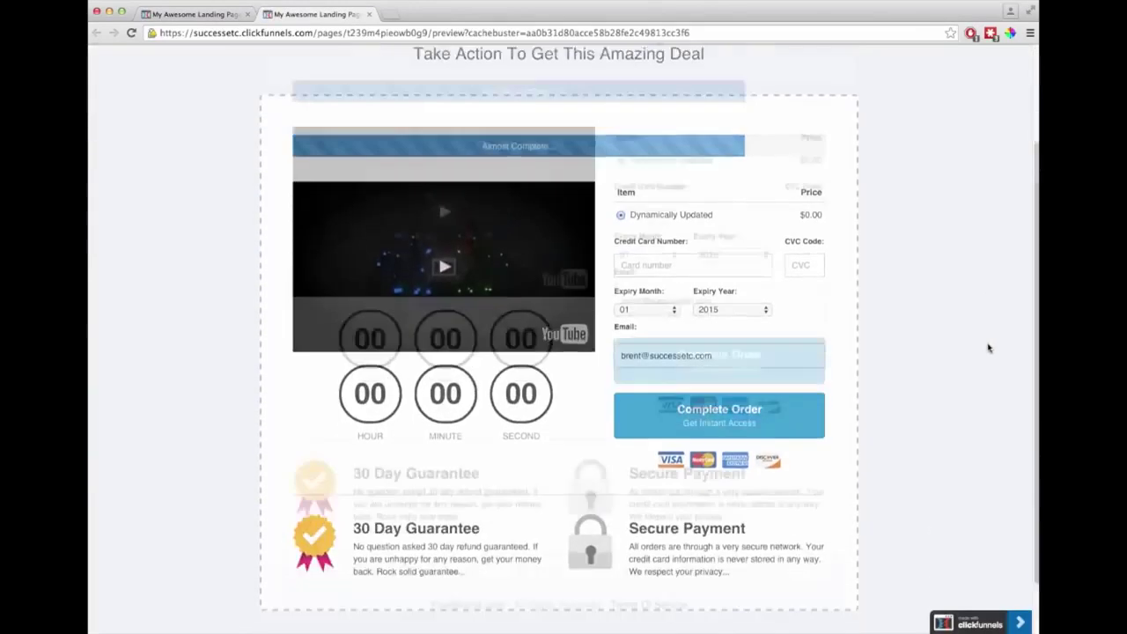
- Return to the top of the order form preview to check the progress bar, video and countdown
{"action": "scroll", "coordinate": [988, 351], "scroll_direction": "up", "scroll_amount": 2}
{"action": "scroll", "coordinate": [988, 351], "scroll_direction": "up", "scroll_amount": 2}
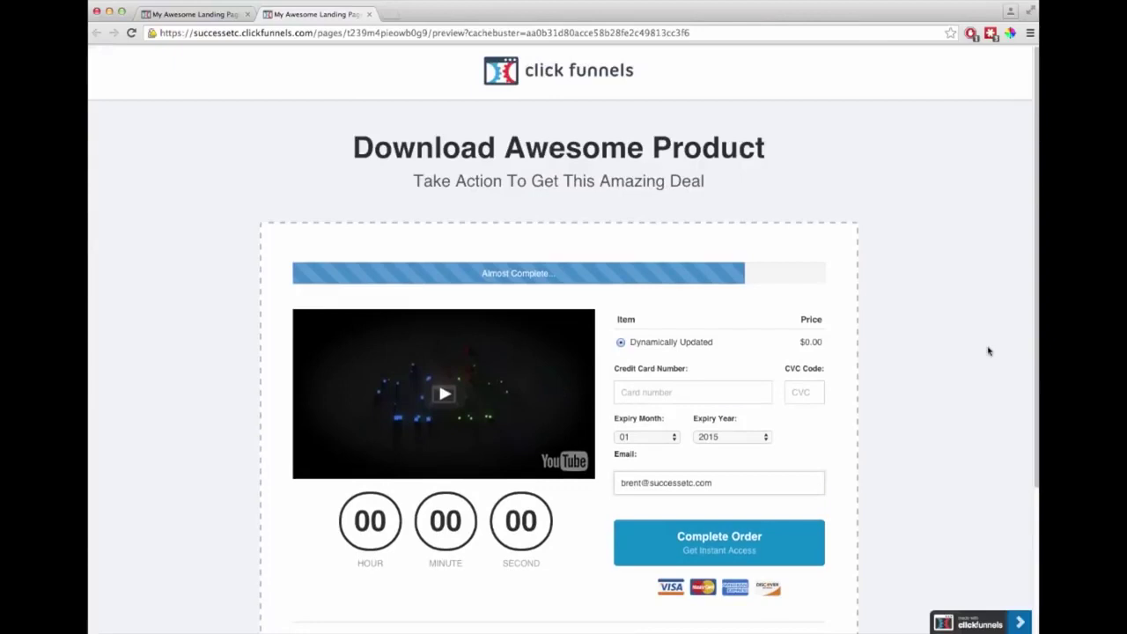
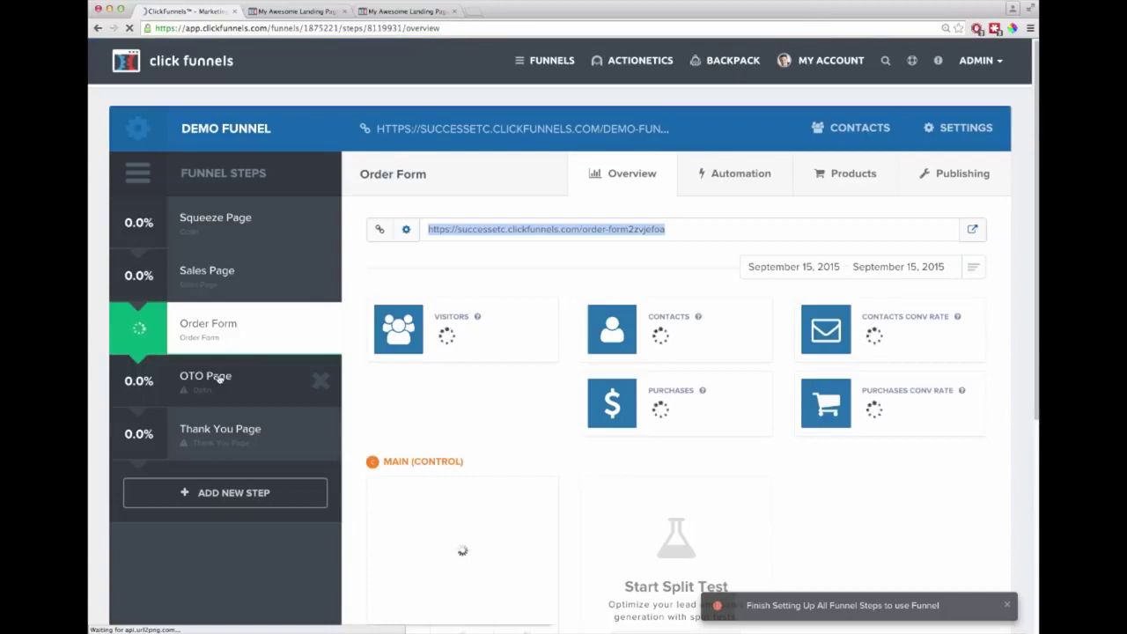
- Set the OTO Page step's type to One Click Upsell (OTO) and apply the OTO Page 2 template
{"action": "left_click", "coordinate": [219, 377]}
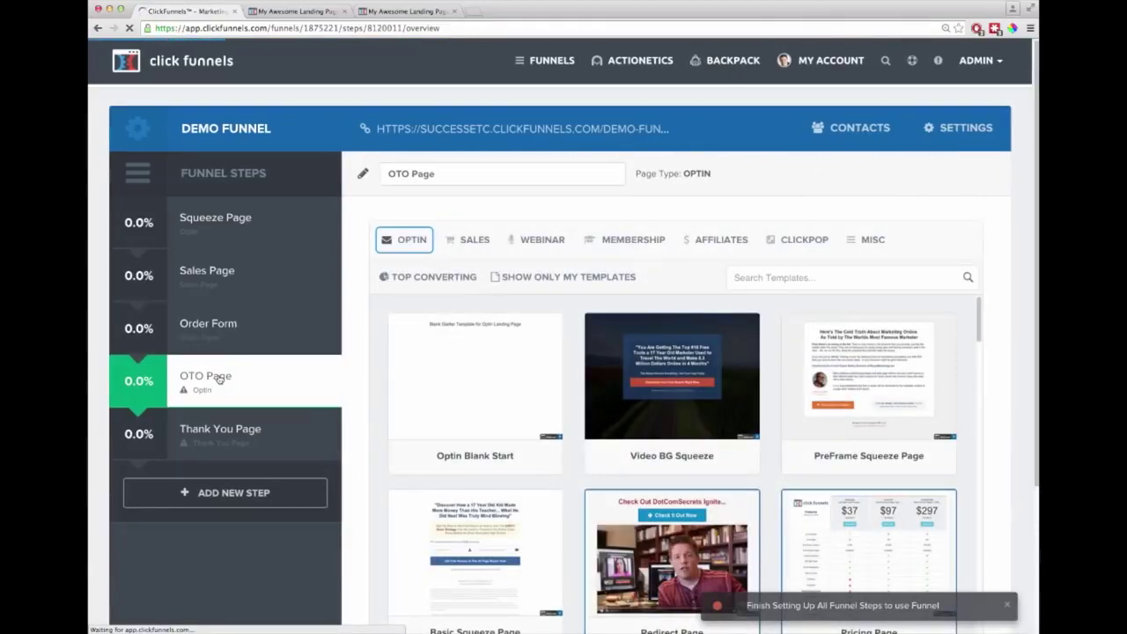
{"action": "mouse_move", "coordinate": [452, 335]}
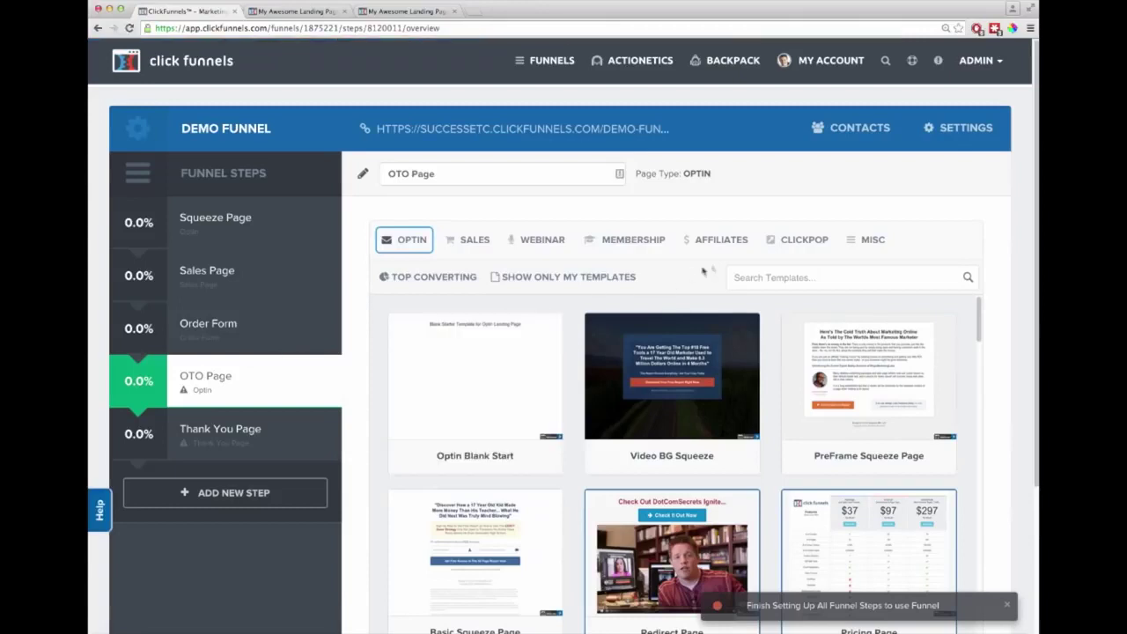
{"action": "mouse_move", "coordinate": [474, 243]}
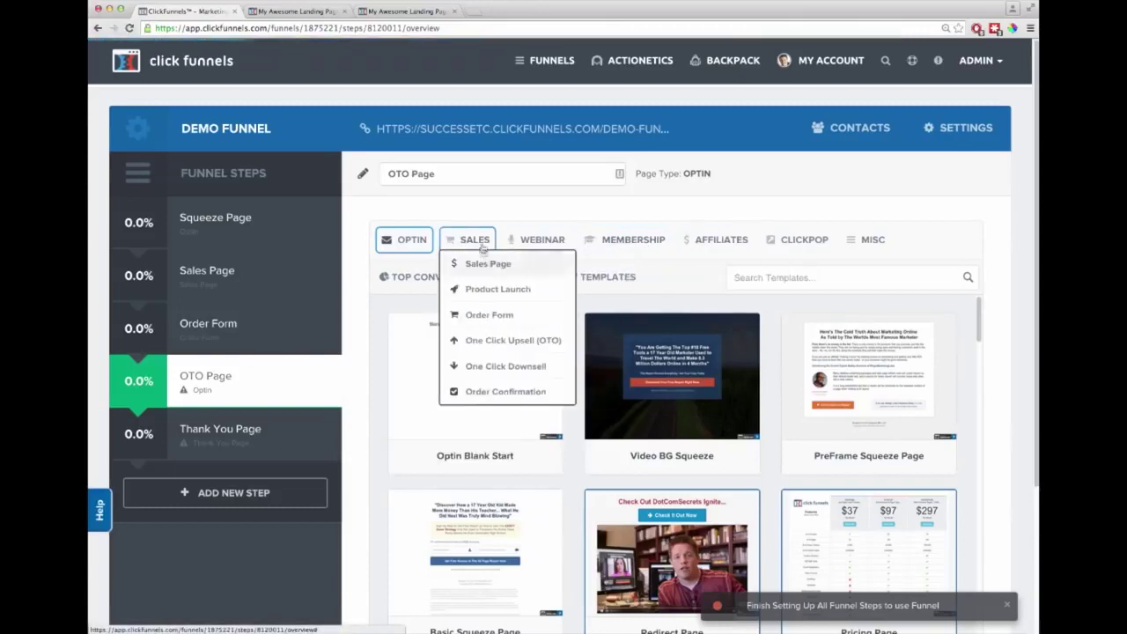
{"action": "left_click", "coordinate": [496, 340]}
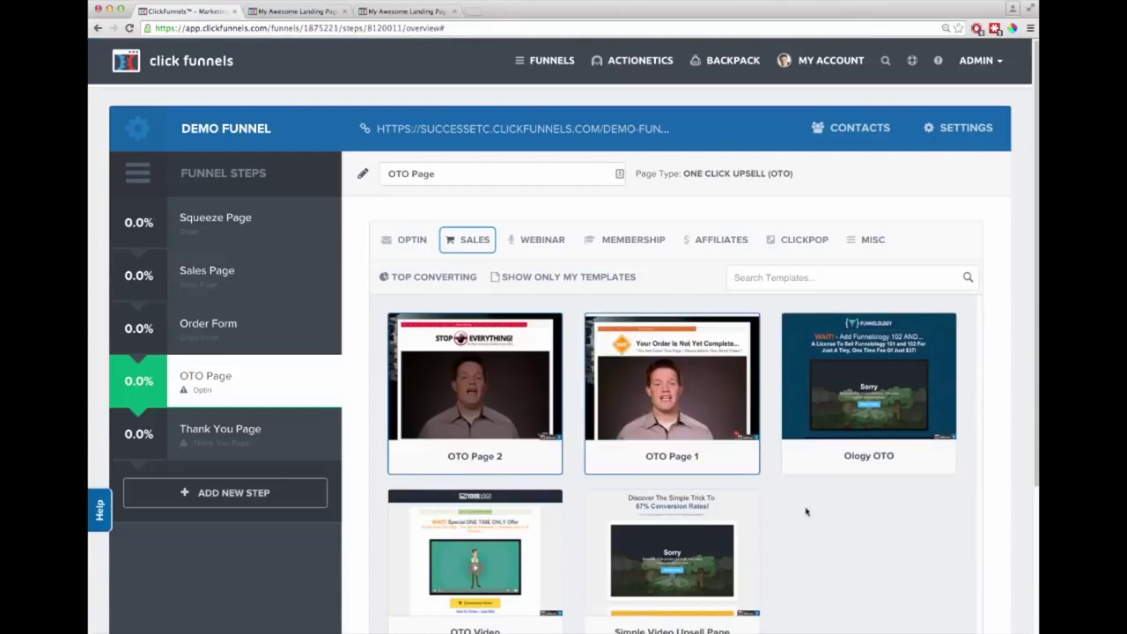
{"action": "mouse_move", "coordinate": [497, 379]}
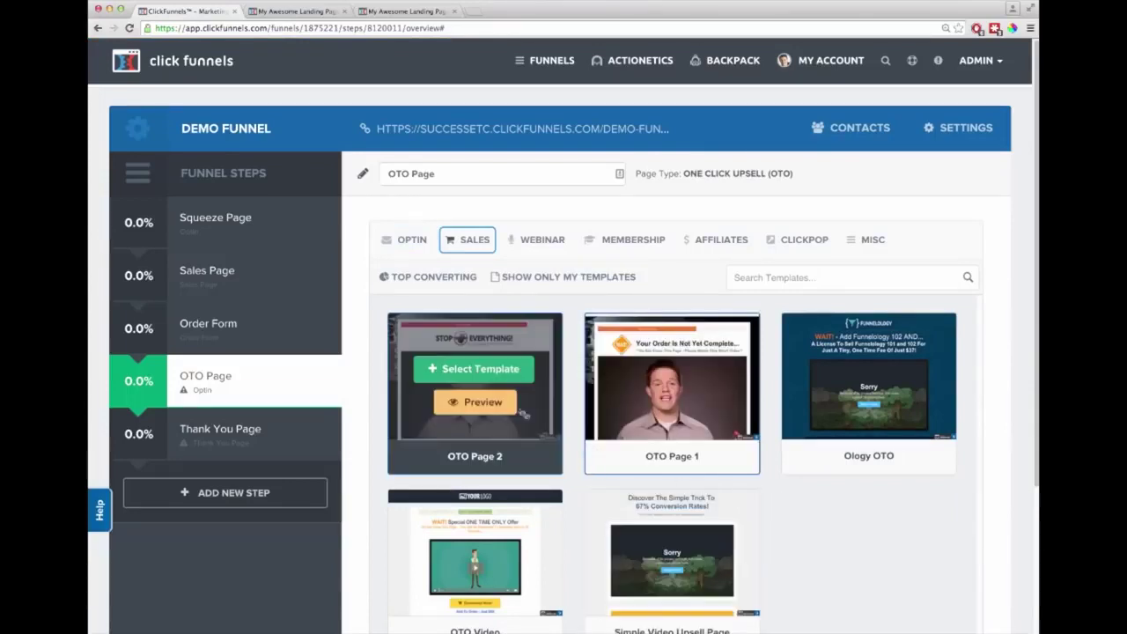
{"action": "left_click", "coordinate": [487, 374]}
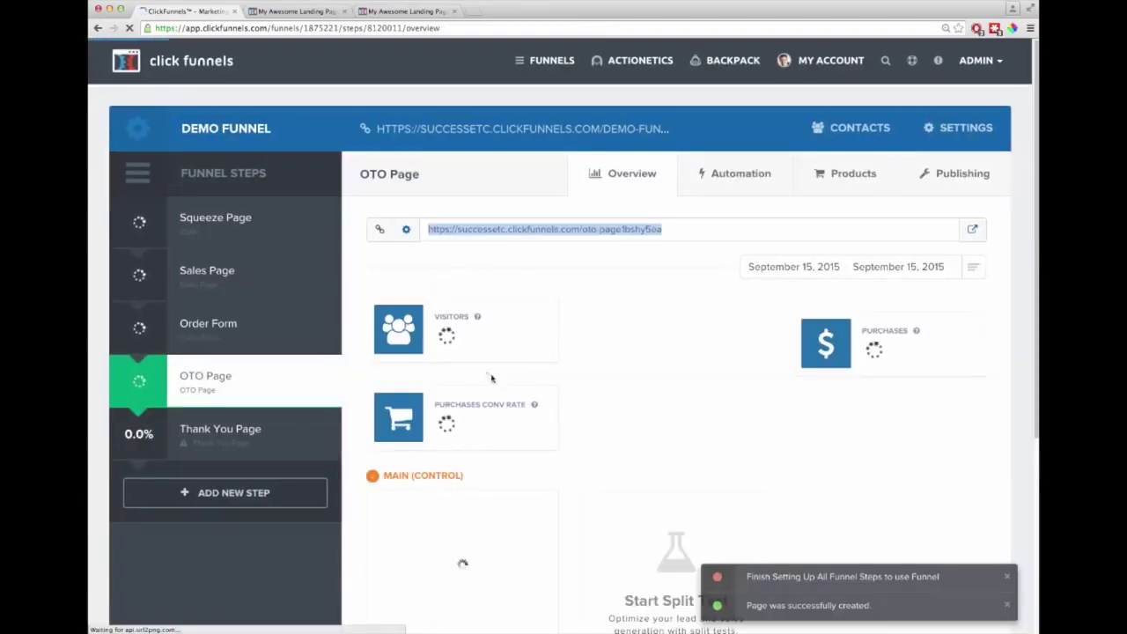
{"action": "scroll", "coordinate": [566, 464], "scroll_direction": "down", "scroll_amount": 1}
{"action": "scroll", "coordinate": [566, 464], "scroll_direction": "down", "scroll_amount": 2}
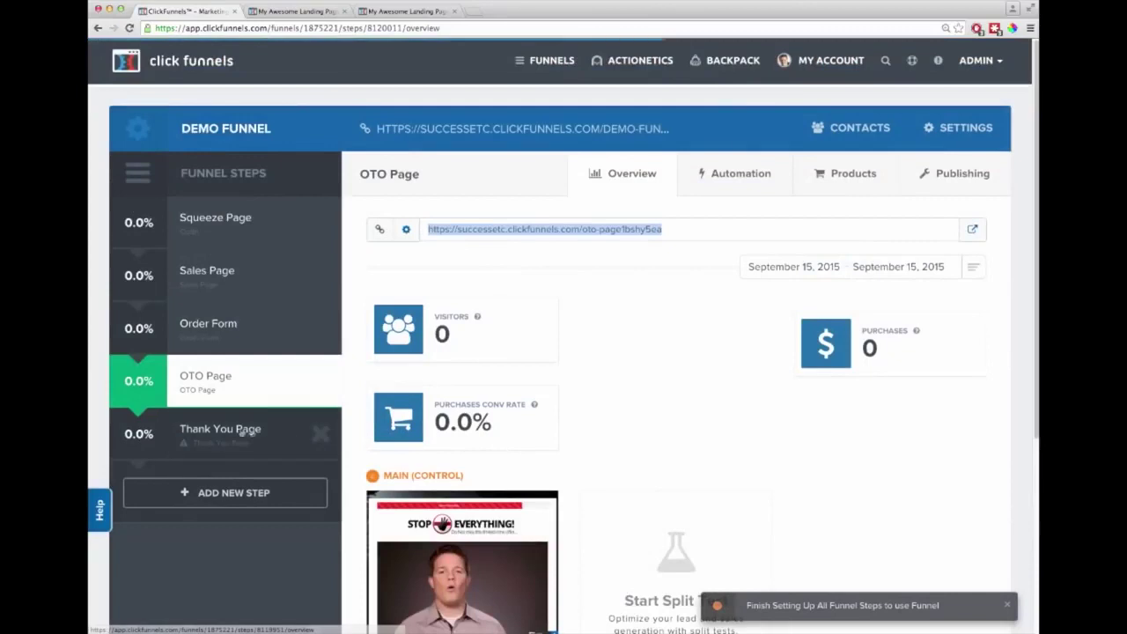
- Apply a template of the Thank You type to the Thank You Page step, and open the Squeeze Page step
{"action": "left_click", "coordinate": [221, 428]}
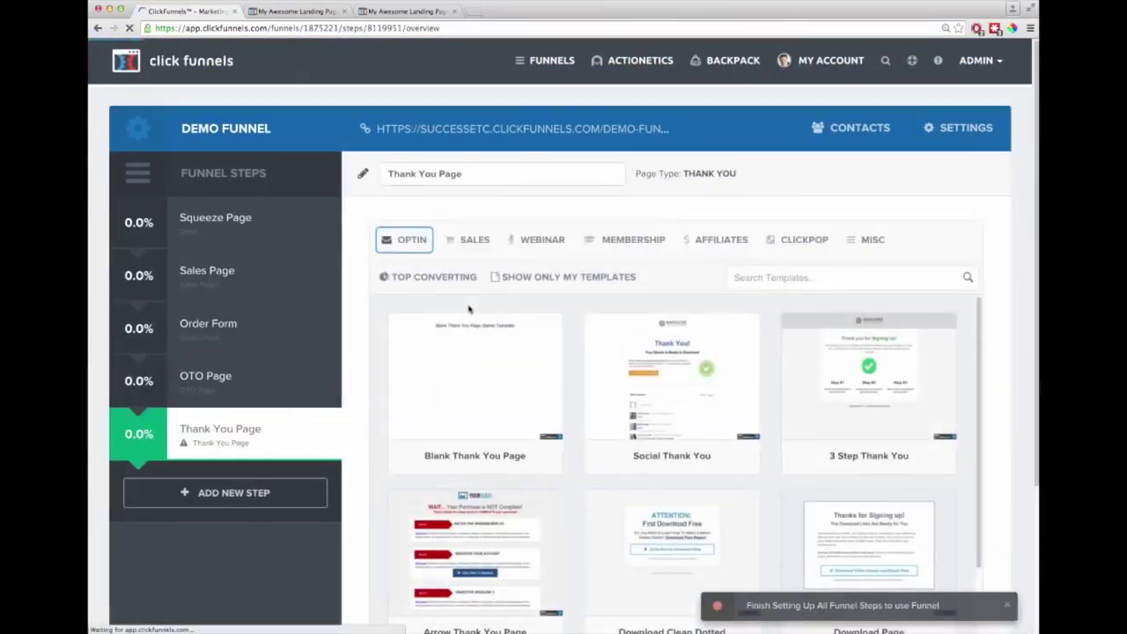
{"action": "left_click", "coordinate": [863, 243]}
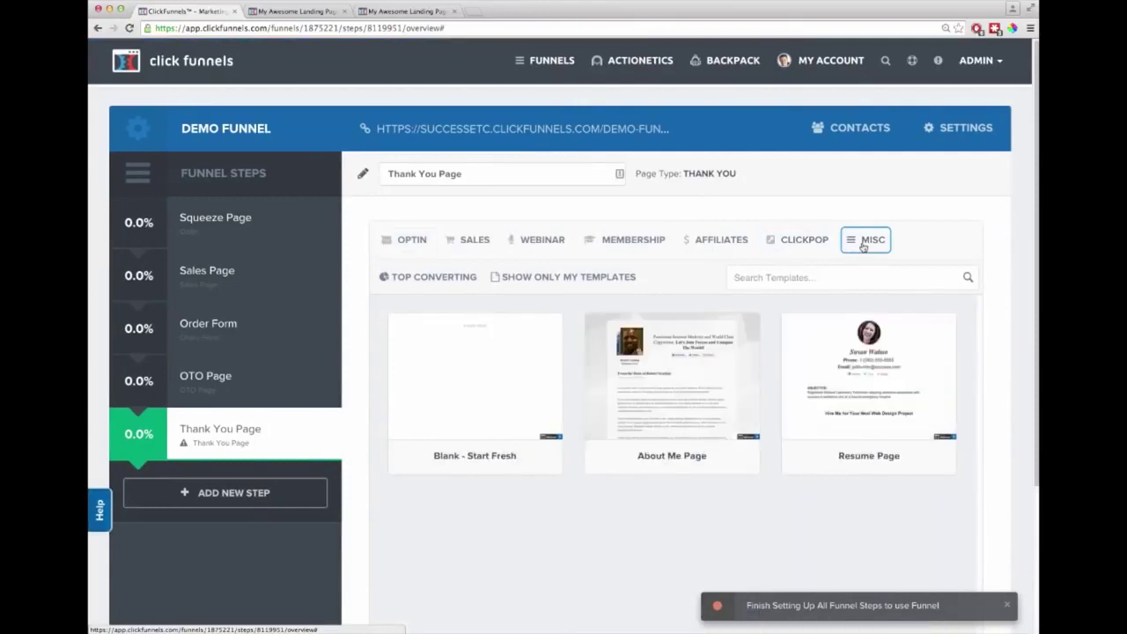
{"action": "mouse_move", "coordinate": [420, 239]}
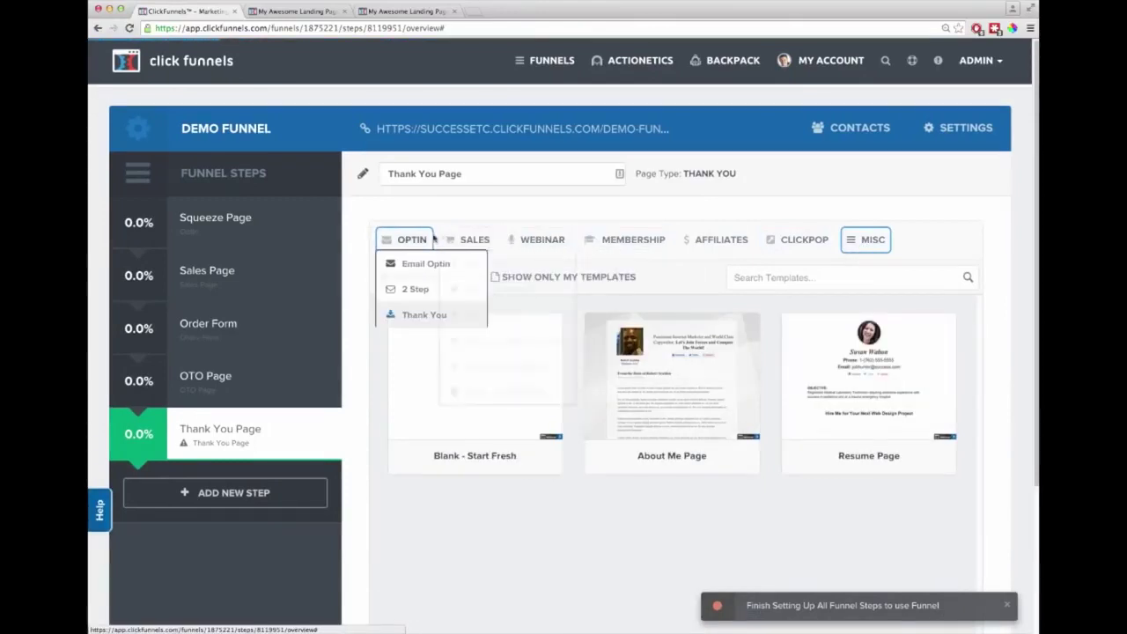
{"action": "left_click", "coordinate": [420, 316]}
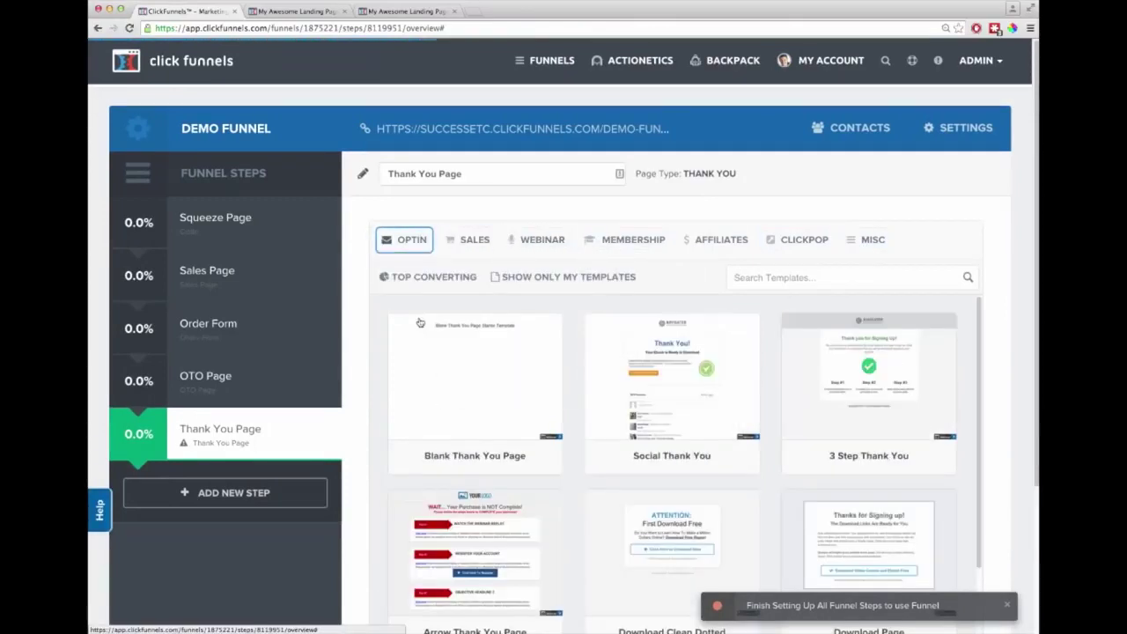
{"action": "scroll", "coordinate": [616, 475], "scroll_direction": "down", "scroll_amount": 1}
{"action": "mouse_move", "coordinate": [667, 519]}
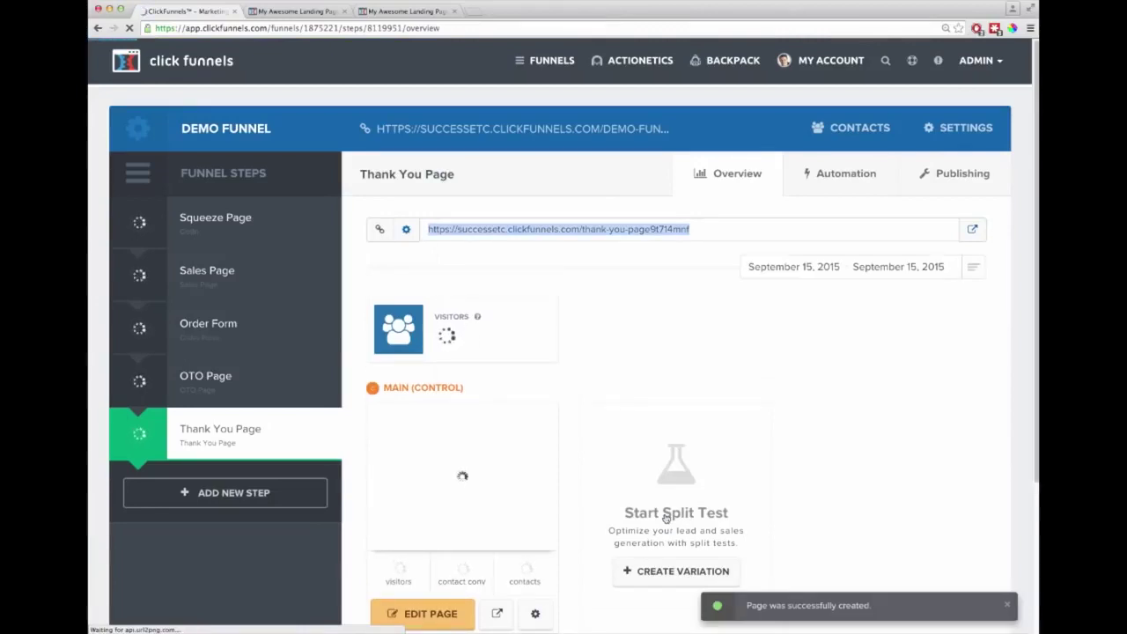
{"action": "left_click", "coordinate": [253, 217]}
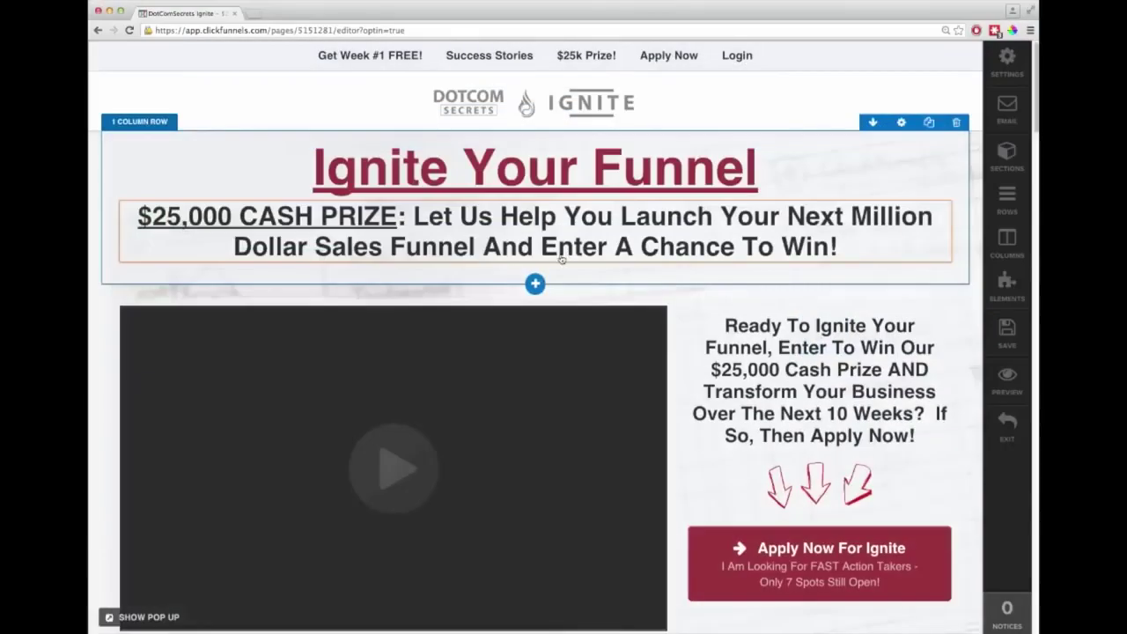
- In the Ignite page's member results section, move the first column's portrait into the second column beneath the portrait there
{"action": "scroll", "coordinate": [495, 277], "scroll_direction": "down", "scroll_amount": 5}
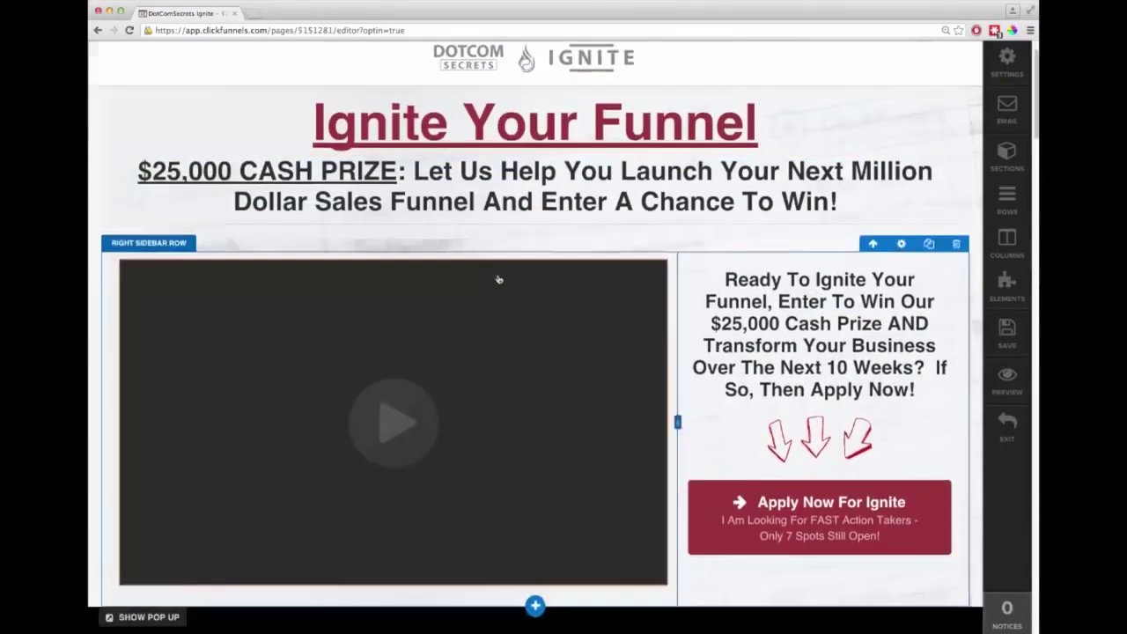
{"action": "scroll", "coordinate": [546, 332], "scroll_direction": "down", "scroll_amount": 3}
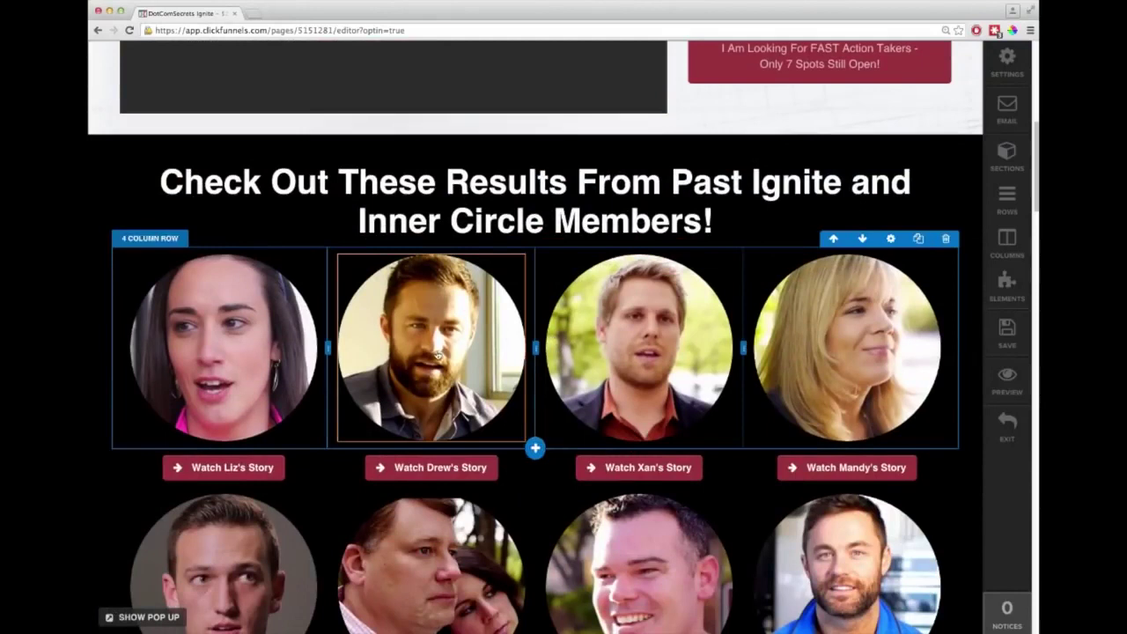
{"action": "scroll", "coordinate": [438, 356], "scroll_direction": "down", "scroll_amount": 3}
{"action": "scroll", "coordinate": [437, 356], "scroll_direction": "down", "scroll_amount": 1}
{"action": "scroll", "coordinate": [416, 345], "scroll_direction": "up", "scroll_amount": 3}
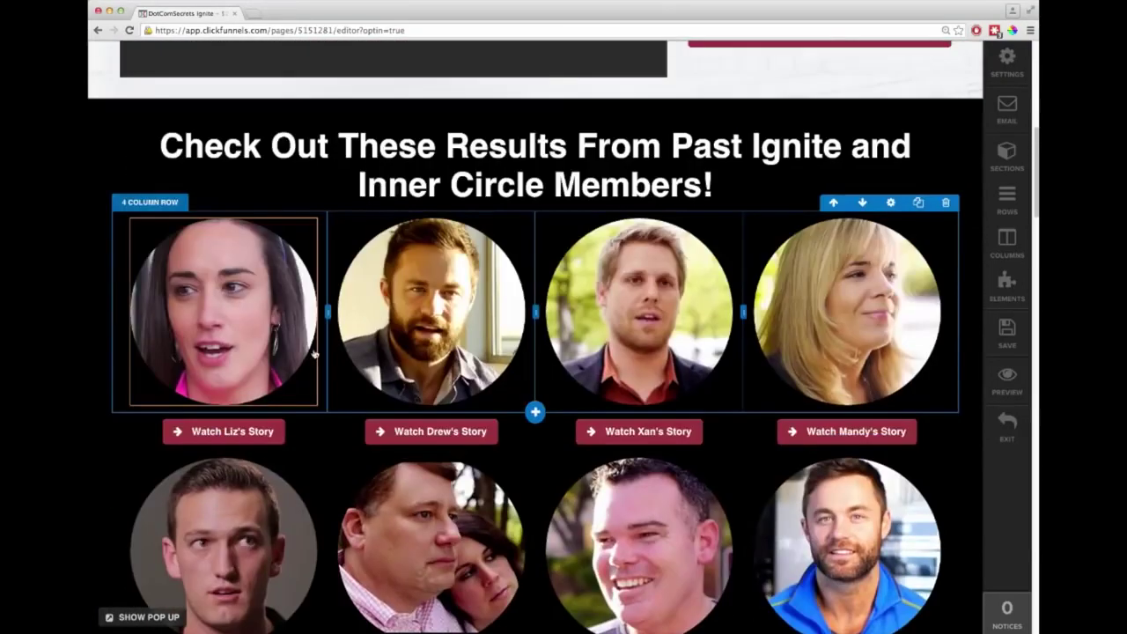
{"action": "left_click_drag", "start_coordinate": [224, 313], "coordinate": [414, 290]}
{"action": "mouse_move", "coordinate": [464, 433]}
{"action": "left_mouse_down"}
{"action": "mouse_move", "coordinate": [238, 300]}
{"action": "mouse_move", "coordinate": [399, 255]}
{"action": "left_mouse_up"}
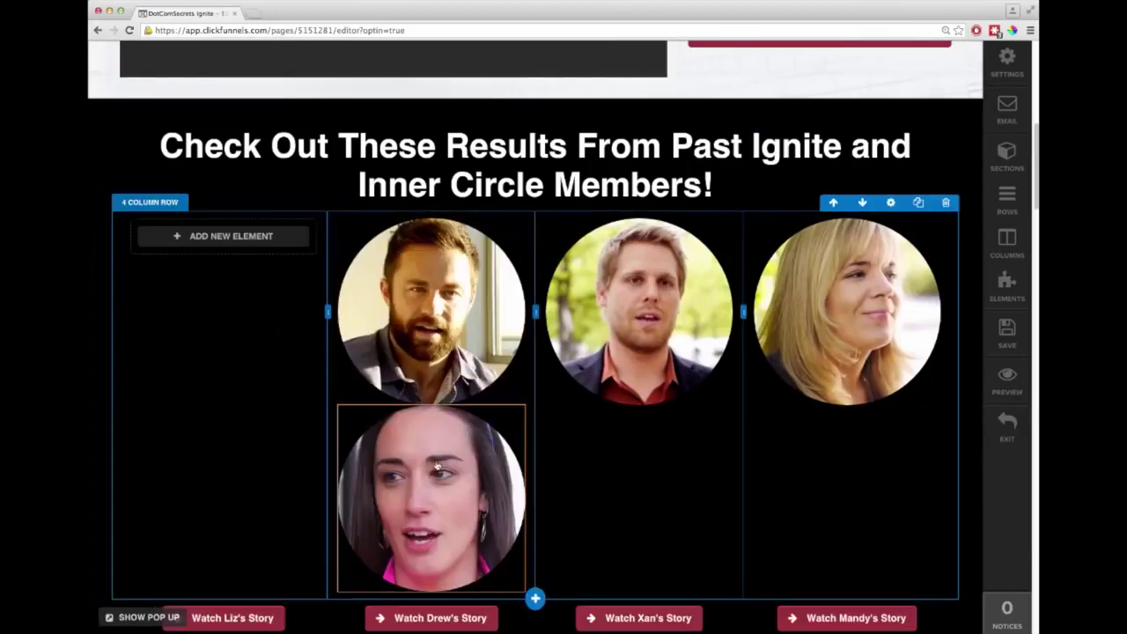
{"action": "scroll", "coordinate": [311, 278], "scroll_direction": "up", "scroll_amount": 5}
{"action": "scroll", "coordinate": [311, 278], "scroll_direction": "up", "scroll_amount": 2}
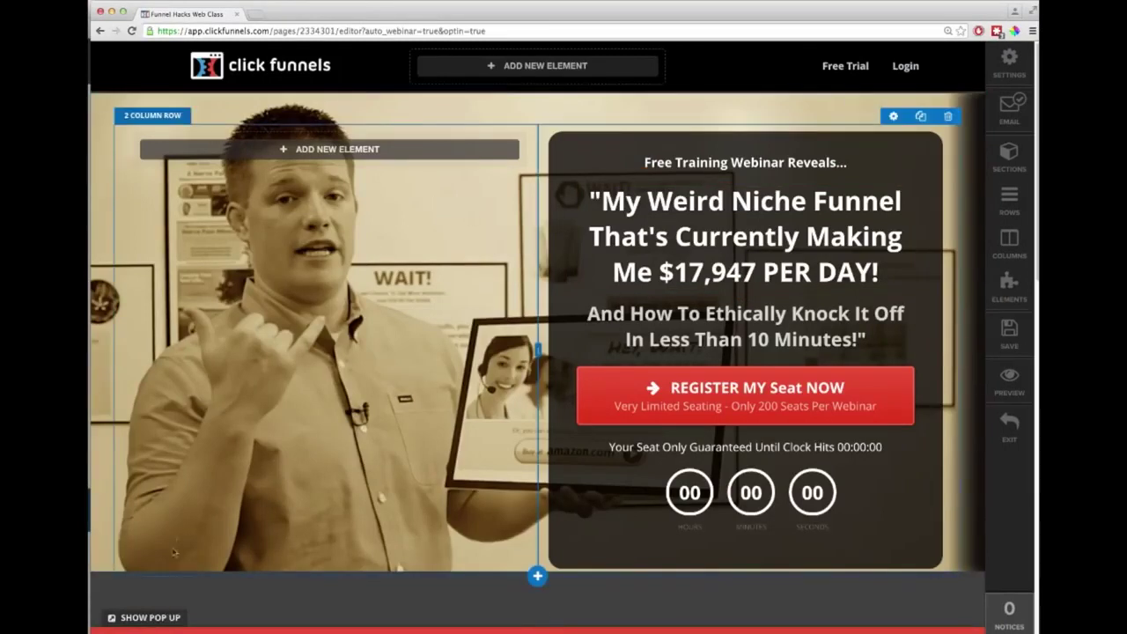
- Review the webinar page's registration pop-up, close it, and check the event details section below the countdown
{"action": "left_click", "coordinate": [151, 617]}
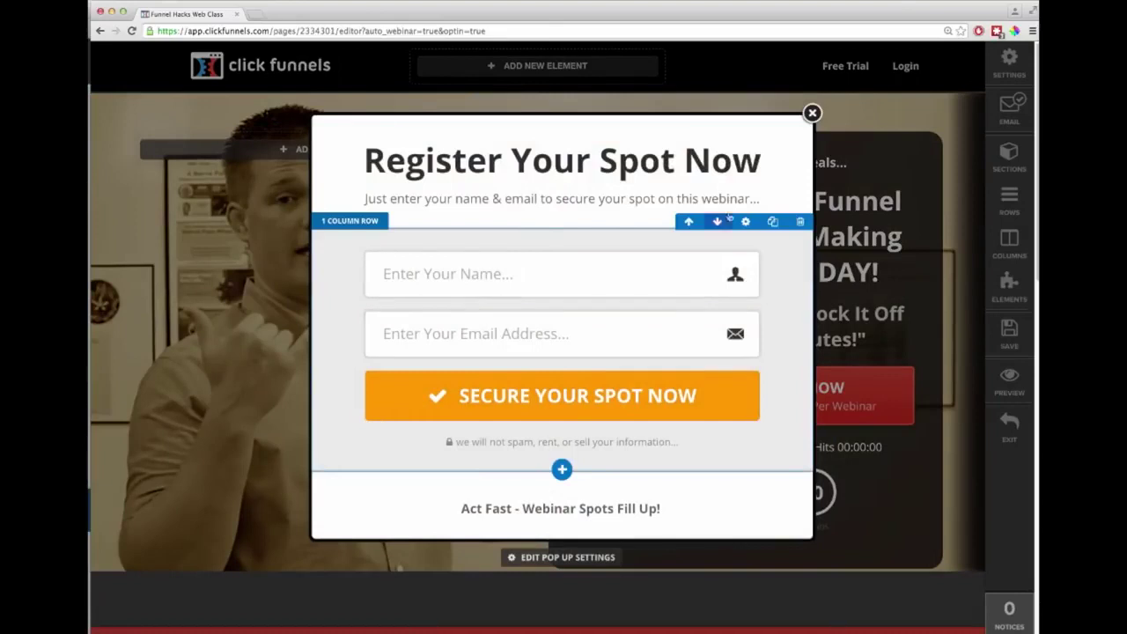
{"action": "key", "text": "Escape"}
{"action": "scroll", "coordinate": [677, 334], "scroll_direction": "down", "scroll_amount": 8}
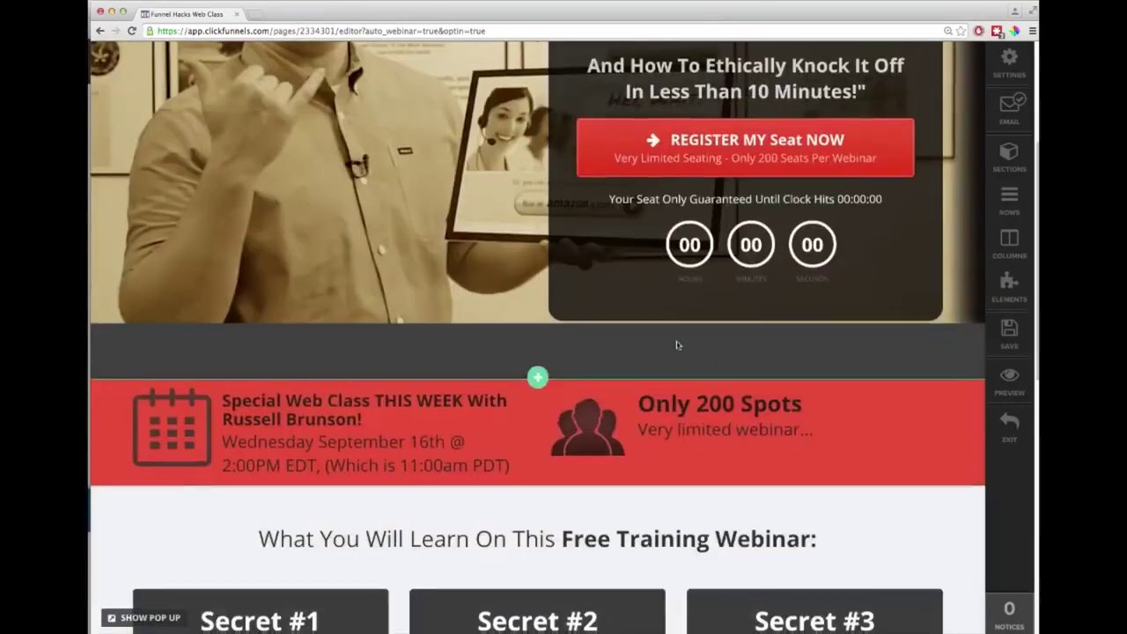
{"action": "scroll", "coordinate": [680, 352], "scroll_direction": "up", "scroll_amount": 8}
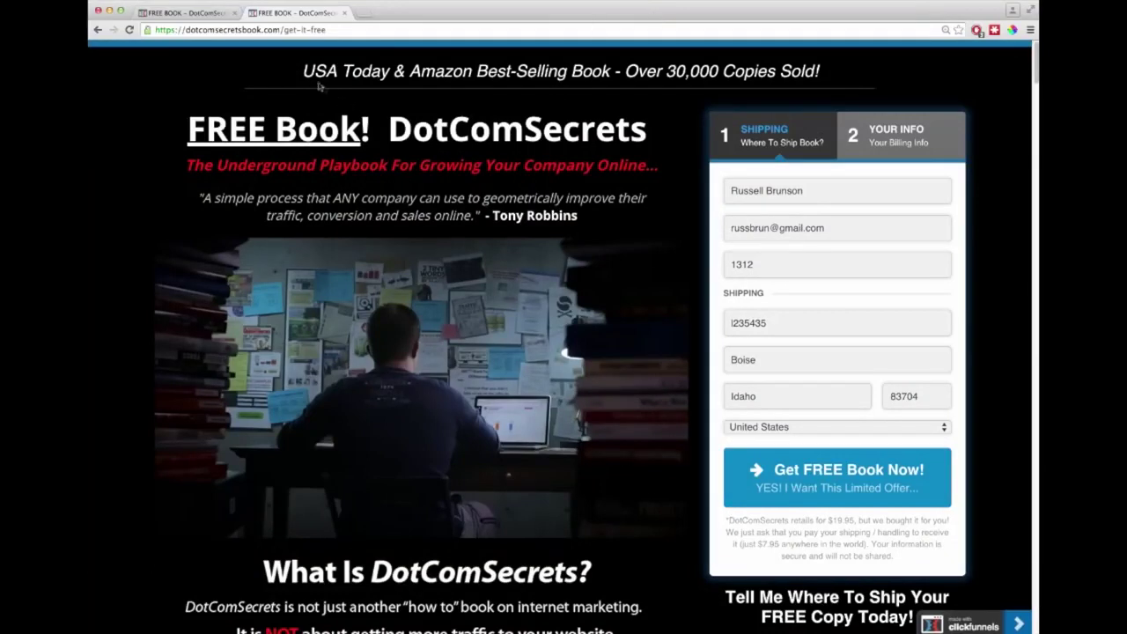
- Examine the live free book page's copies-sold headline, and review the same page's full layout in the editor
{"action": "left_click_drag", "start_coordinate": [666, 71], "coordinate": [791, 71]}
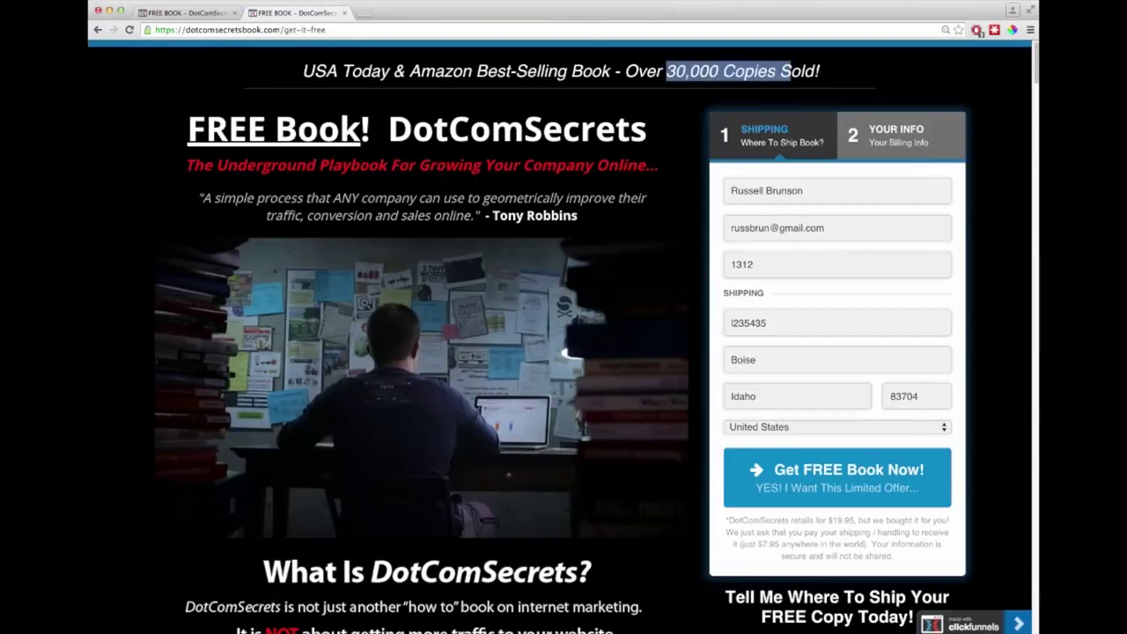
{"action": "left_click", "coordinate": [185, 12]}
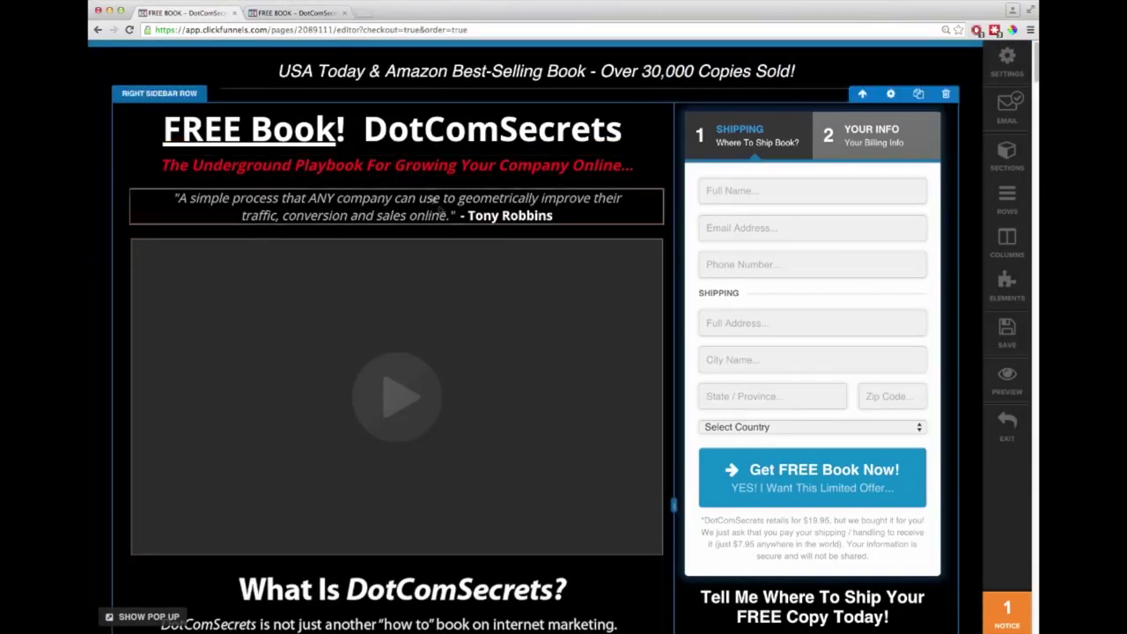
{"action": "scroll", "coordinate": [453, 289], "scroll_direction": "down", "scroll_amount": 1}
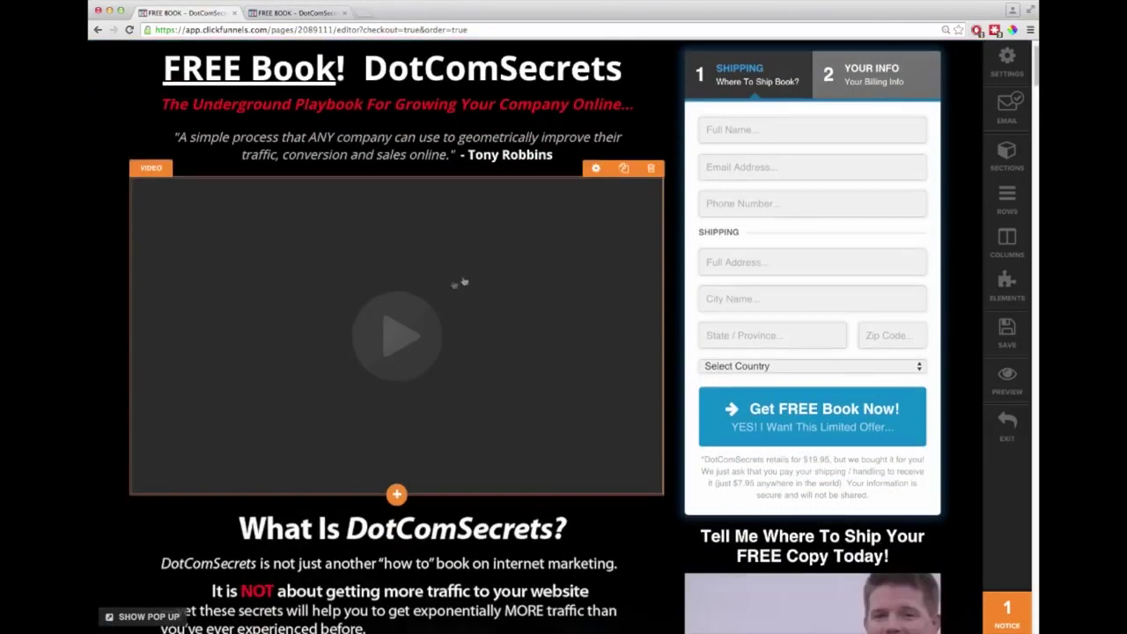
{"action": "scroll", "coordinate": [637, 226], "scroll_direction": "up", "scroll_amount": 1}
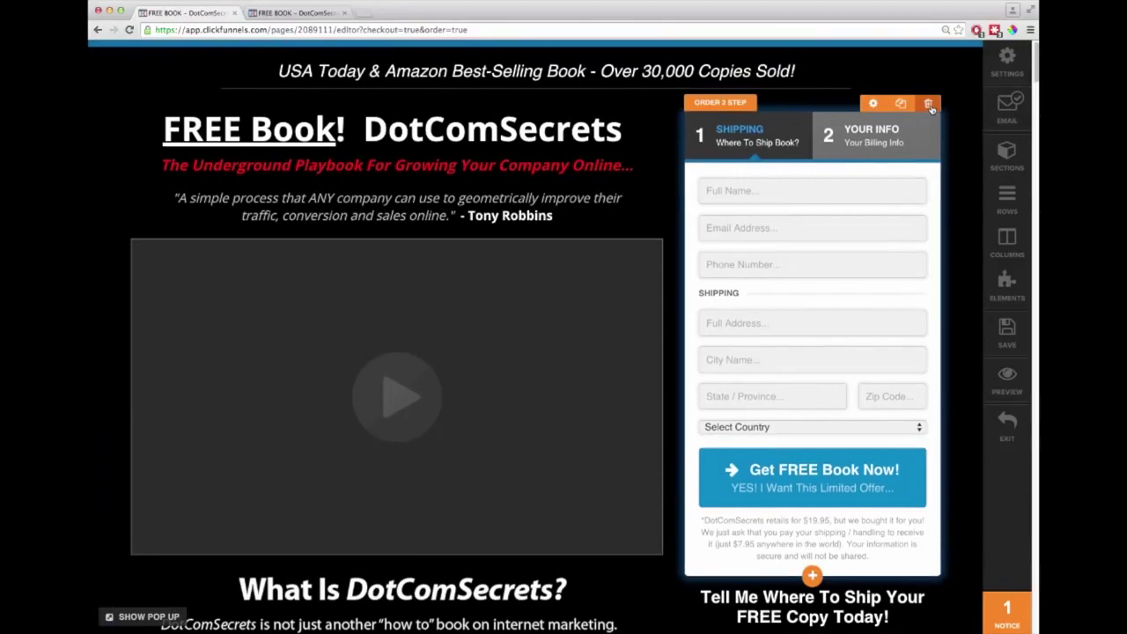
{"action": "scroll", "coordinate": [537, 304], "scroll_direction": "down", "scroll_amount": 6}
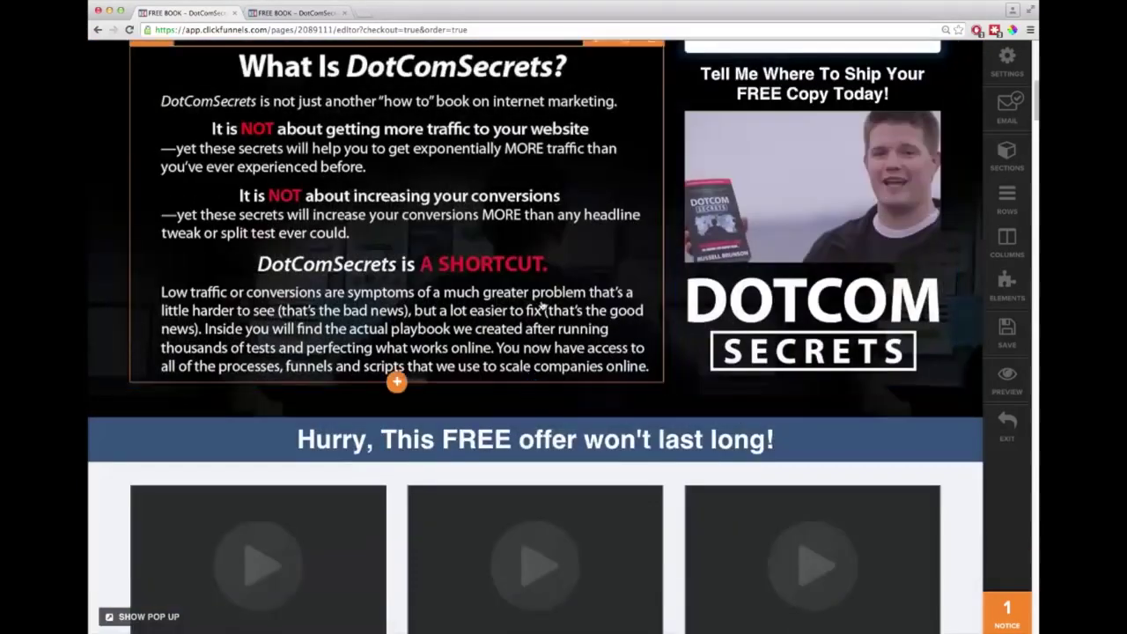
{"action": "scroll", "coordinate": [543, 307], "scroll_direction": "down", "scroll_amount": 12}
{"action": "scroll", "coordinate": [564, 317], "scroll_direction": "down", "scroll_amount": 10}
{"action": "scroll", "coordinate": [604, 325], "scroll_direction": "up", "scroll_amount": 20}
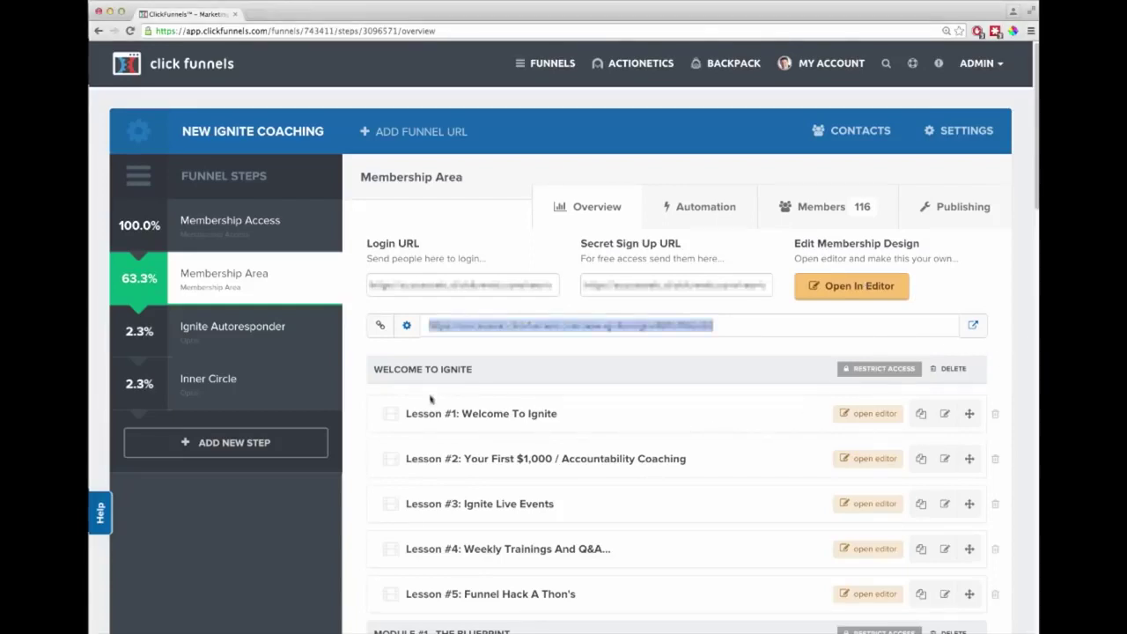
- Examine the Ignite coaching funnel's membership area, from the Welcome To Ignite lessons down to the last module sections
{"action": "scroll", "coordinate": [432, 403], "scroll_direction": "down", "scroll_amount": 3}
{"action": "scroll", "coordinate": [509, 418], "scroll_direction": "down", "scroll_amount": 8}
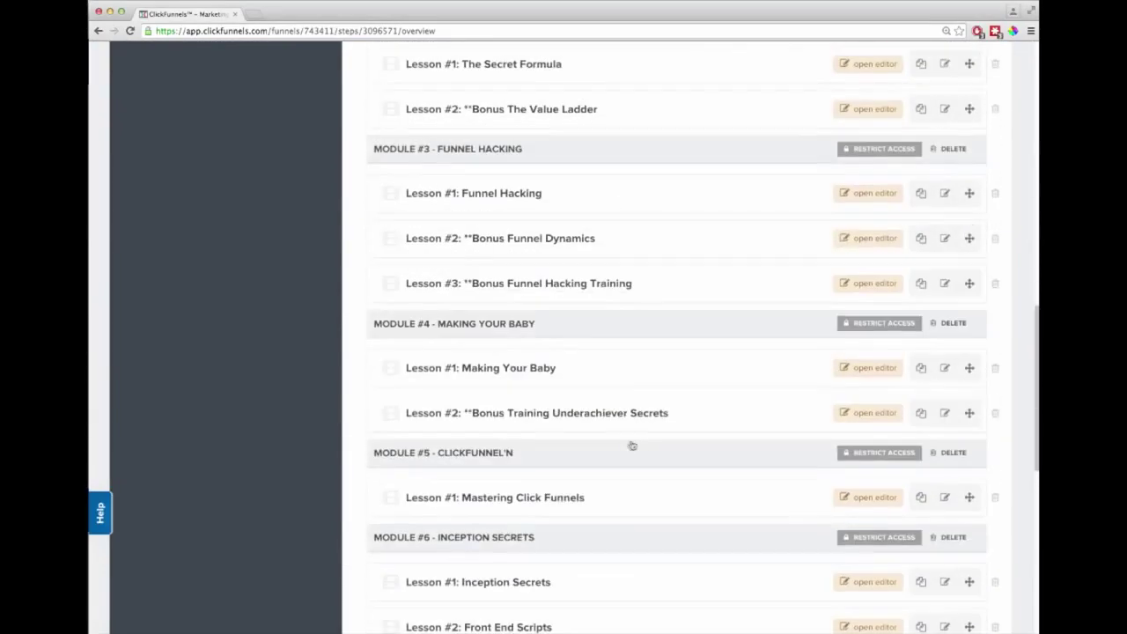
{"action": "scroll", "coordinate": [644, 445], "scroll_direction": "up", "scroll_amount": 6}
{"action": "scroll", "coordinate": [644, 444], "scroll_direction": "up", "scroll_amount": 5}
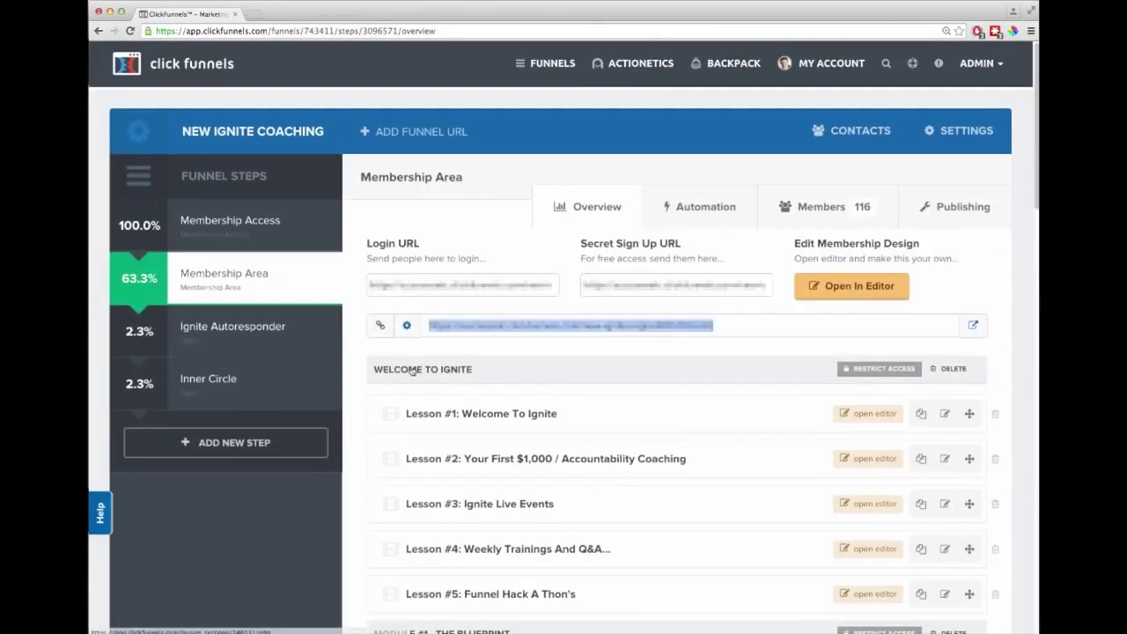
{"action": "scroll", "coordinate": [405, 423], "scroll_direction": "down", "scroll_amount": 3}
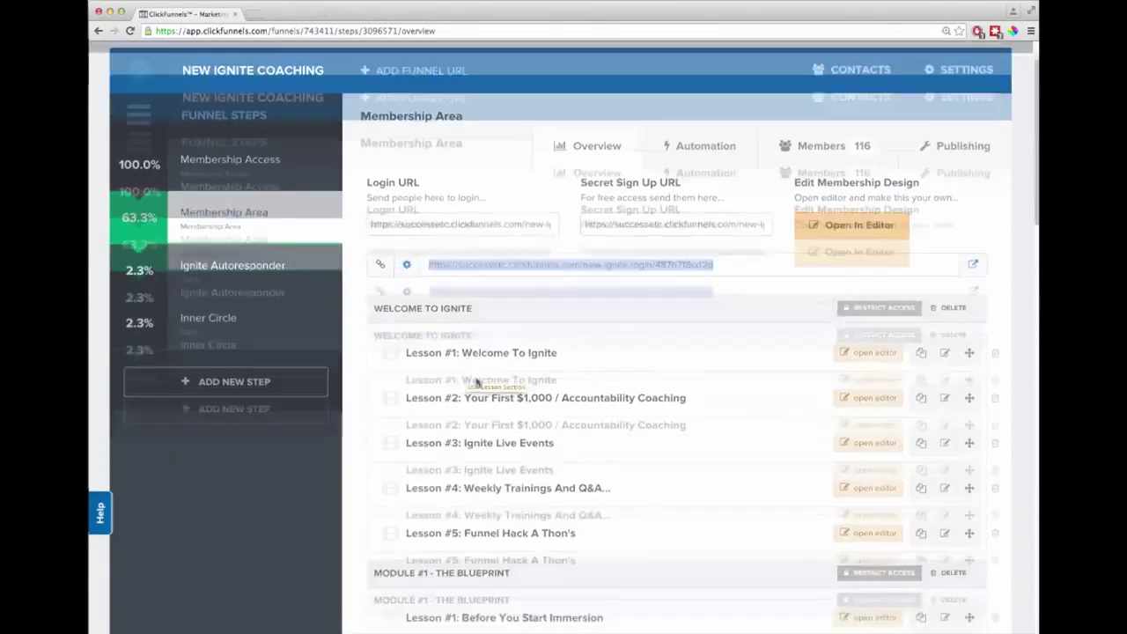
{"action": "scroll", "coordinate": [528, 519], "scroll_direction": "down", "scroll_amount": 5}
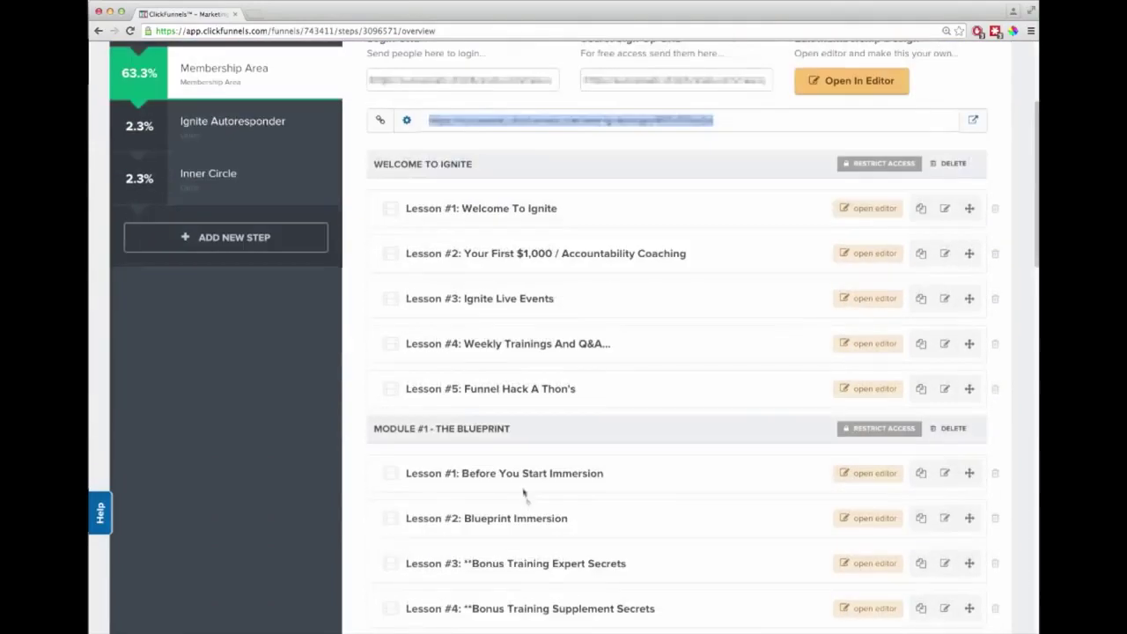
{"action": "scroll", "coordinate": [528, 537], "scroll_direction": "down", "scroll_amount": 3}
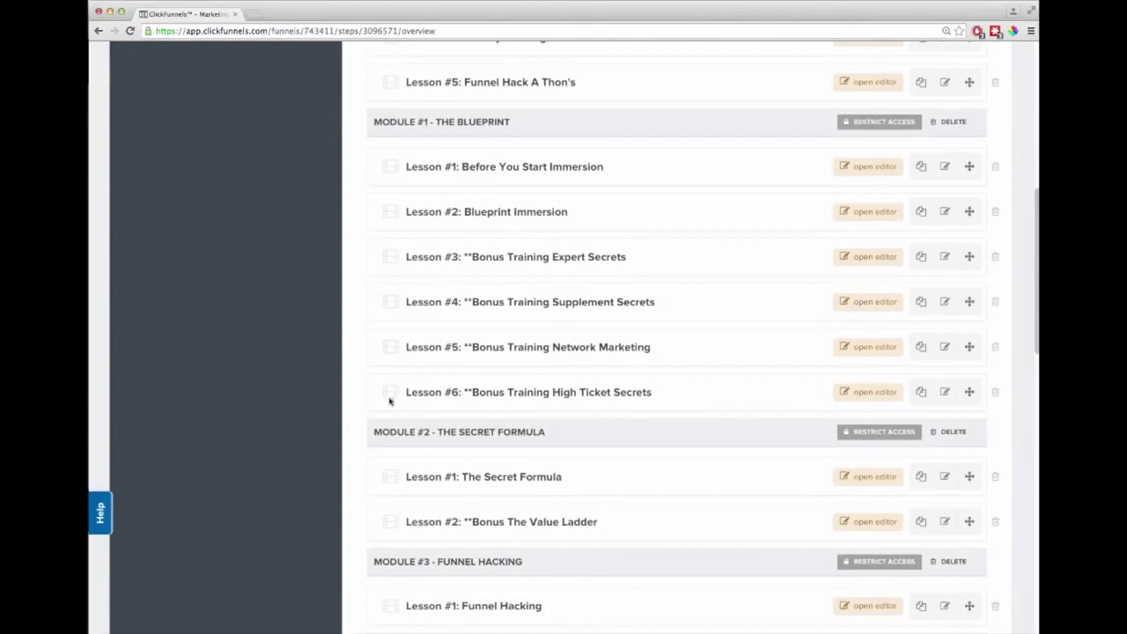
{"action": "scroll", "coordinate": [390, 401], "scroll_direction": "down", "scroll_amount": 15}
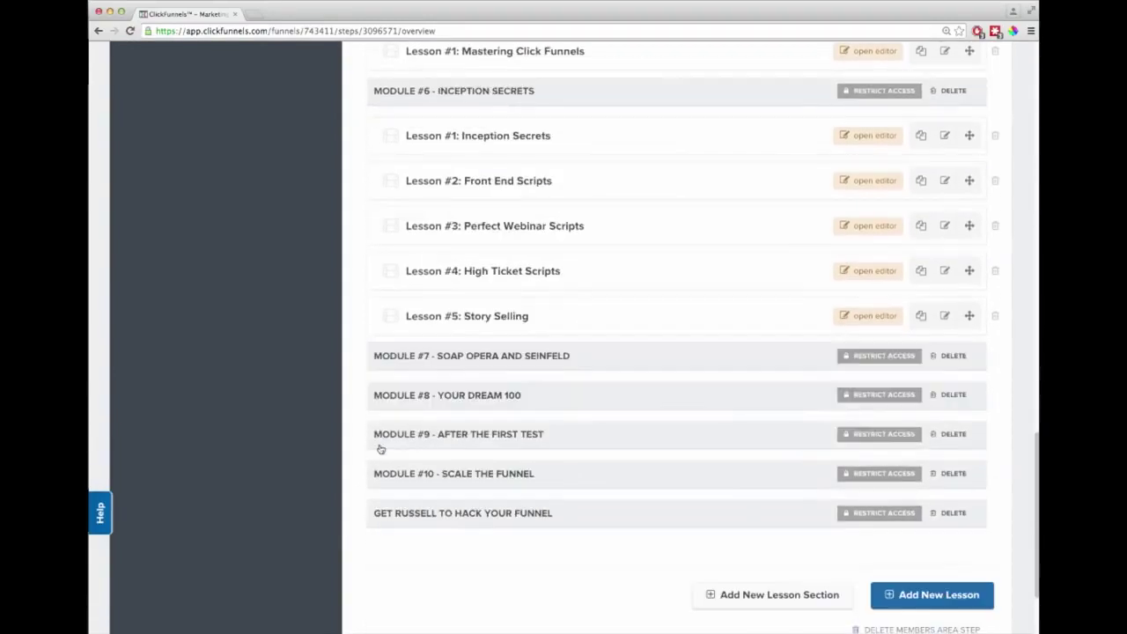
- Start a new lesson section named Module 1 in the membership area, and close the form without creating the section
{"action": "scroll", "coordinate": [384, 449], "scroll_direction": "down", "scroll_amount": 2}
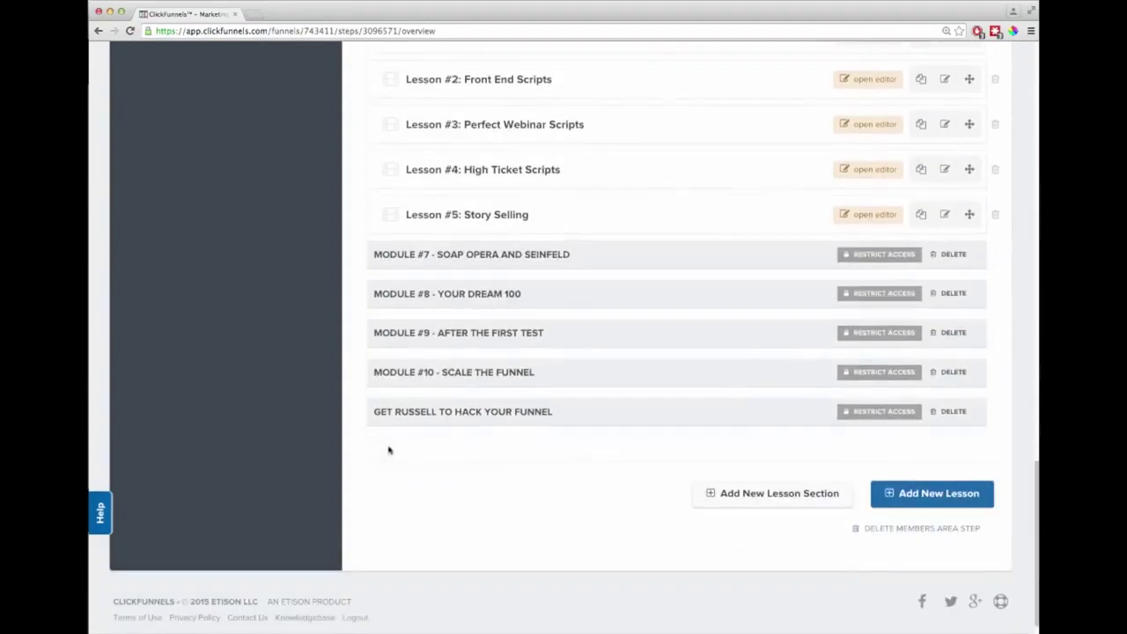
{"action": "left_click", "coordinate": [748, 496]}
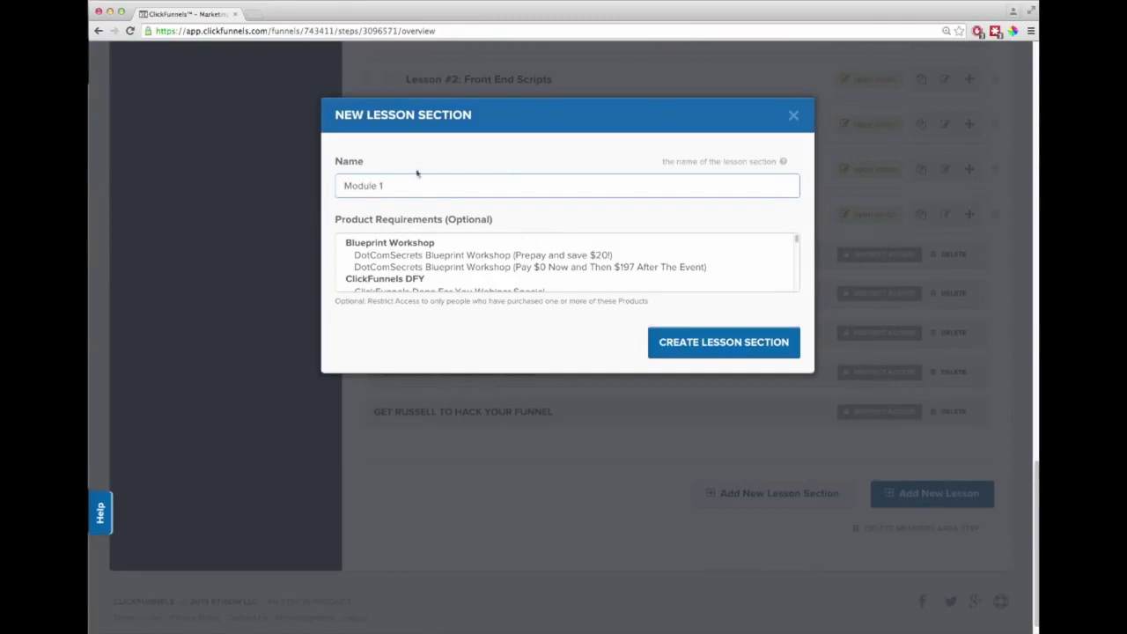
{"action": "left_click", "coordinate": [793, 115]}
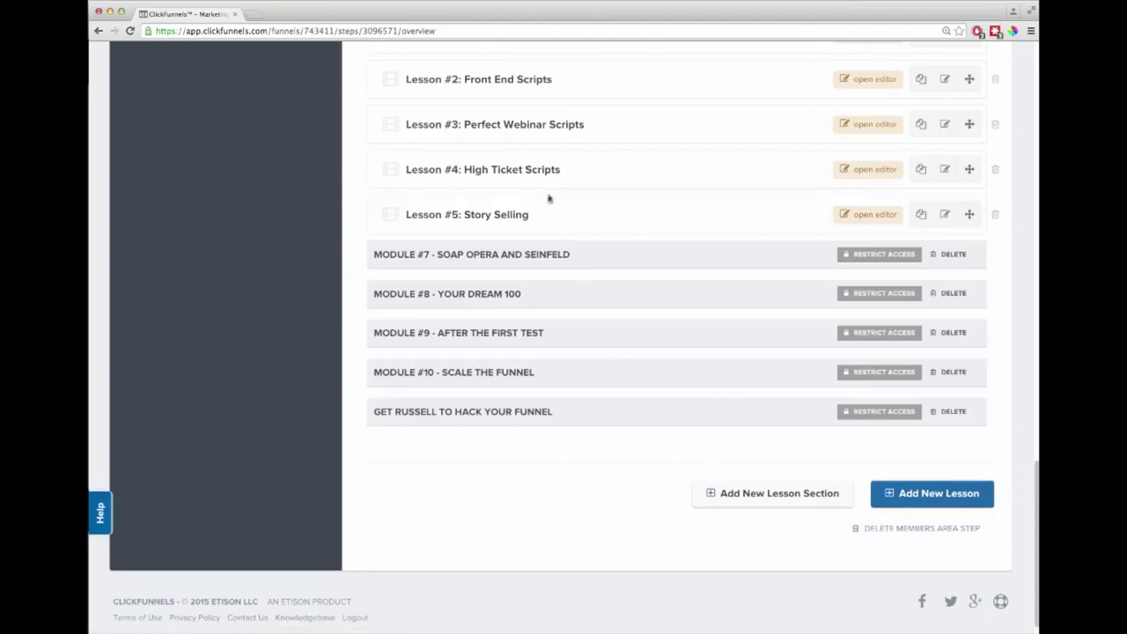
- Fill in a new lesson form with section Module #1 - The Blueprint and a drip delay of 7 days, and close it without creating the lesson
{"action": "scroll", "coordinate": [529, 189], "scroll_direction": "up", "scroll_amount": 2}
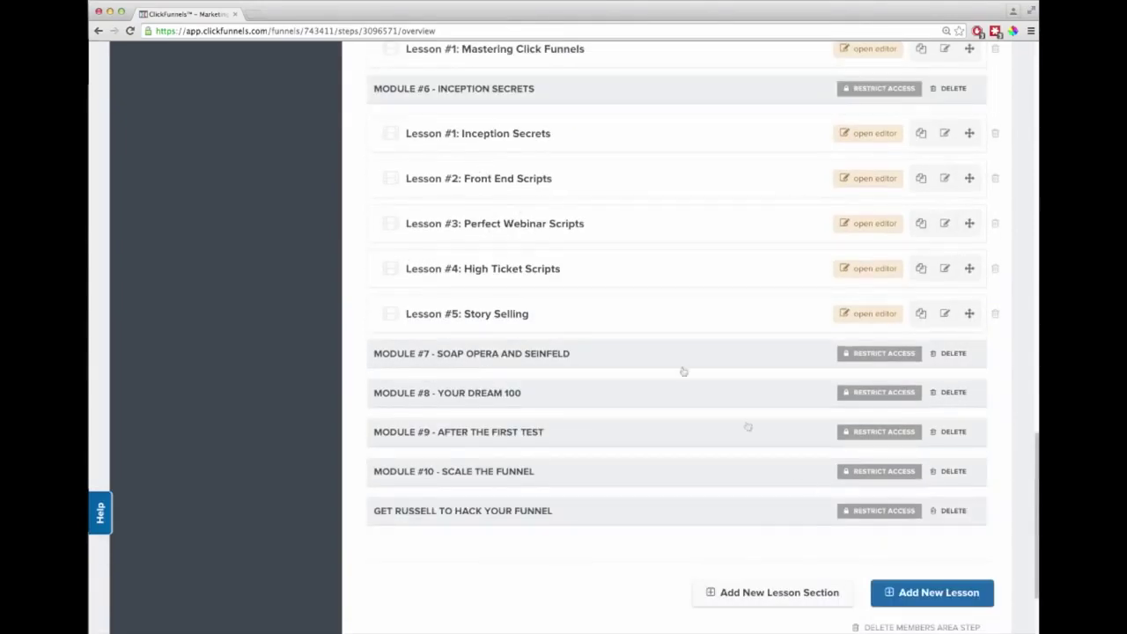
{"action": "left_click", "coordinate": [933, 593]}
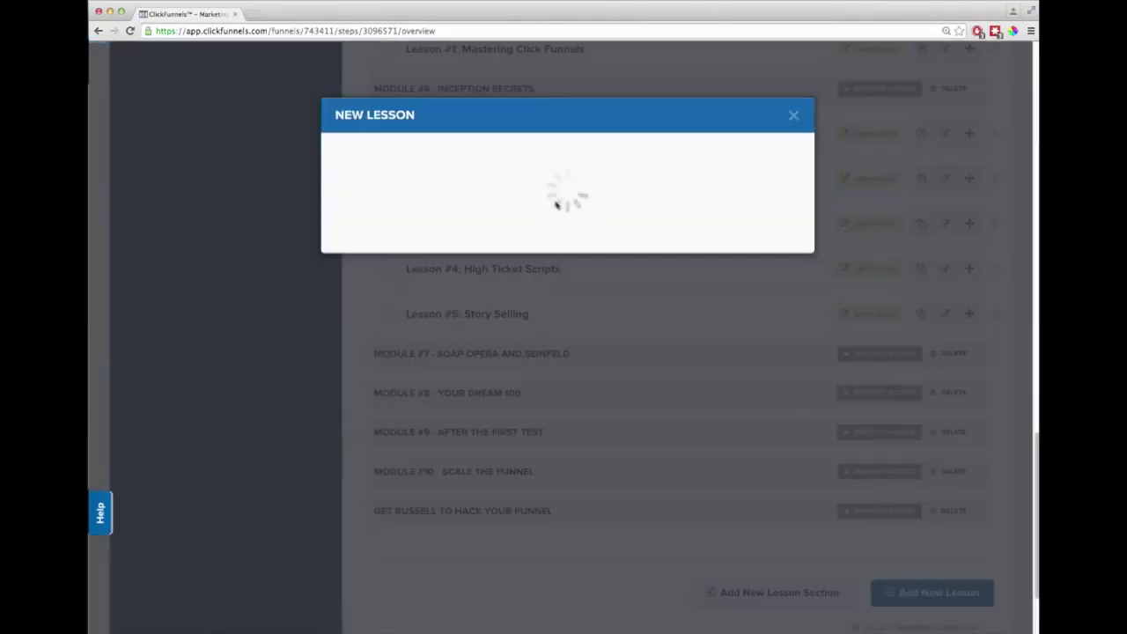
{"action": "left_click", "coordinate": [520, 188]}
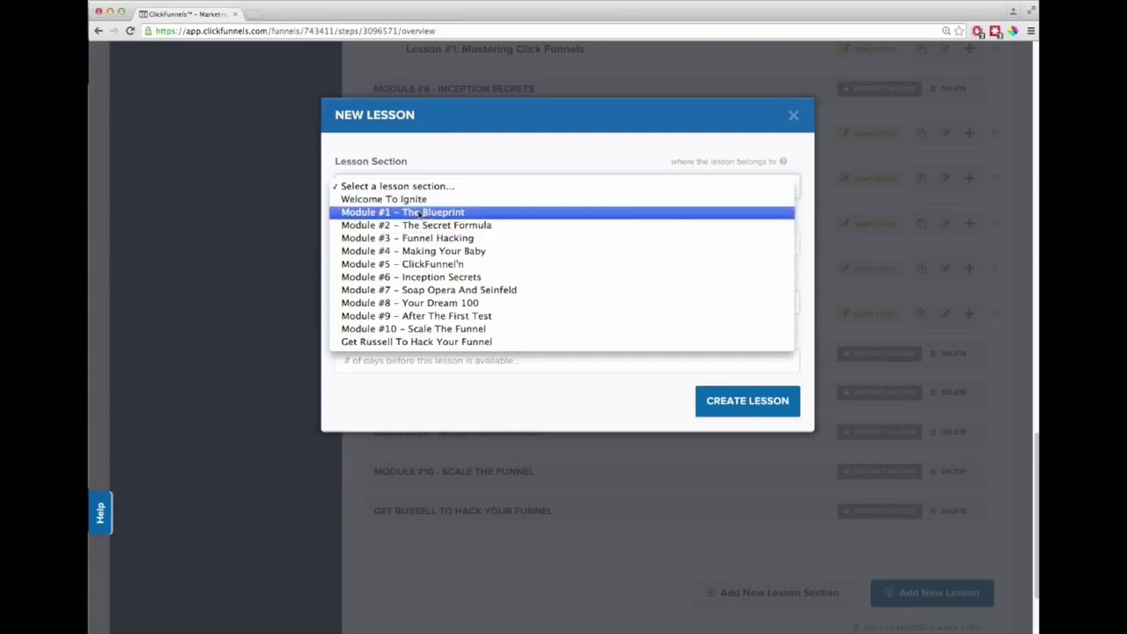
{"action": "left_click", "coordinate": [419, 212]}
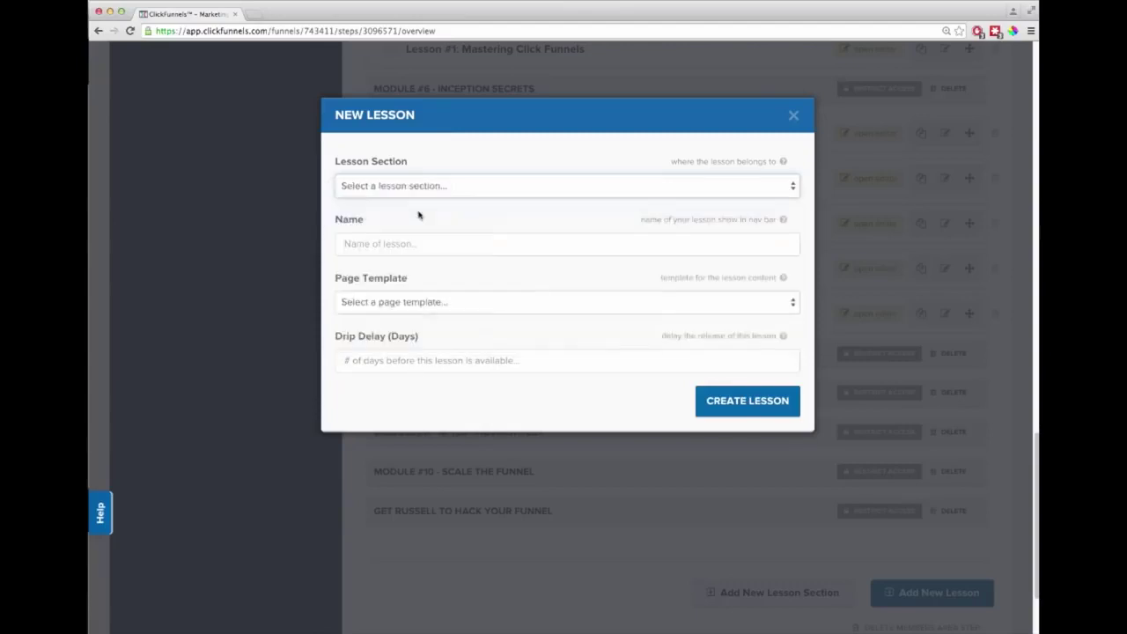
{"action": "left_click", "coordinate": [405, 307]}
{"action": "left_click", "coordinate": [405, 396]}
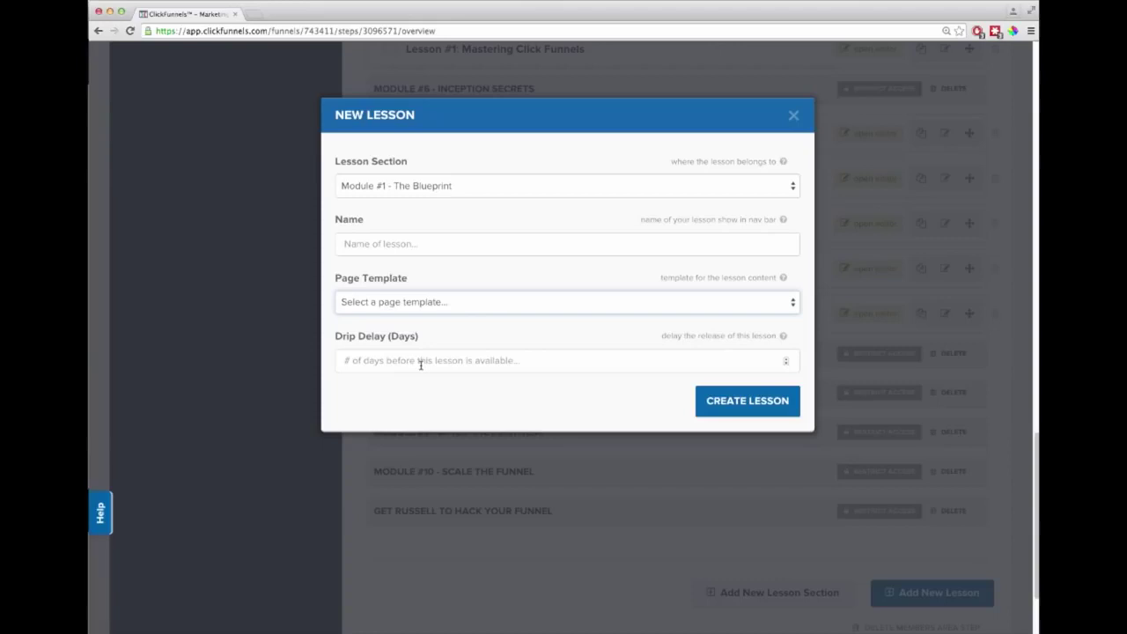
{"action": "left_click", "coordinate": [421, 365]}
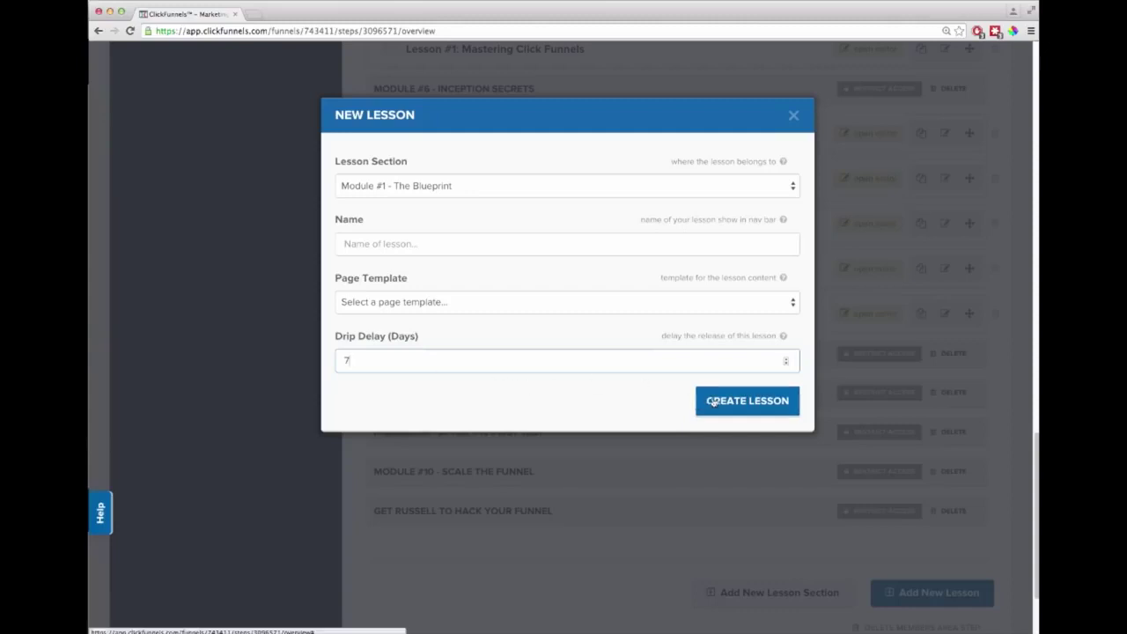
{"action": "left_click", "coordinate": [793, 117]}
- Open Module #1's Before You Start Immersion lesson in the editor, review its video and audio book download rows, and close the editor
{"action": "scroll", "coordinate": [740, 242], "scroll_direction": "up", "scroll_amount": 10}
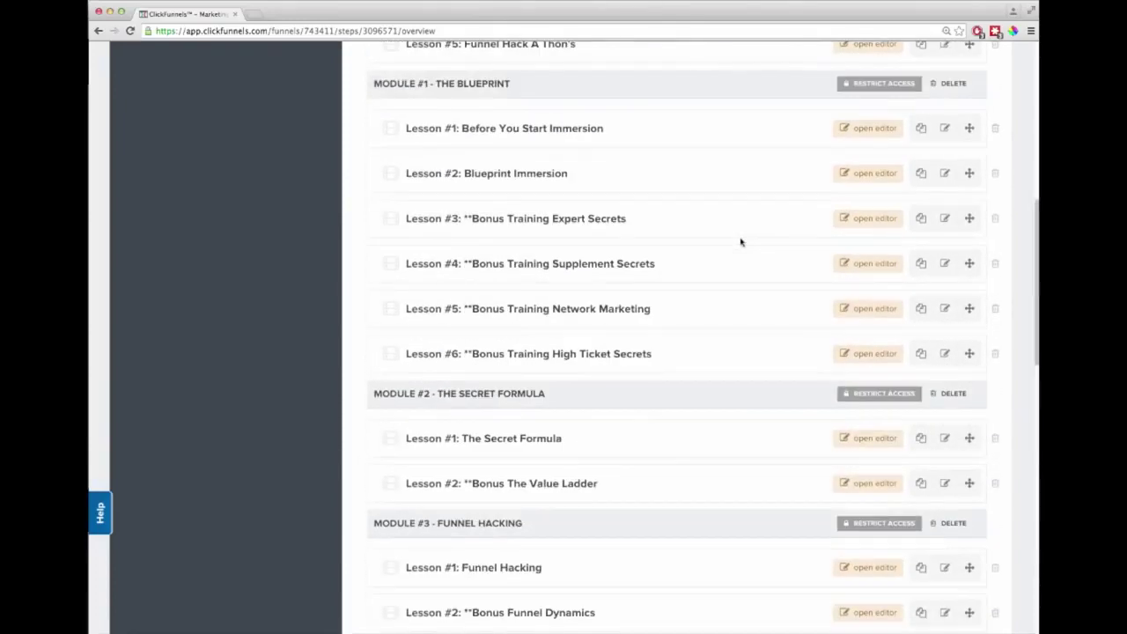
{"action": "scroll", "coordinate": [740, 241], "scroll_direction": "up", "scroll_amount": 6}
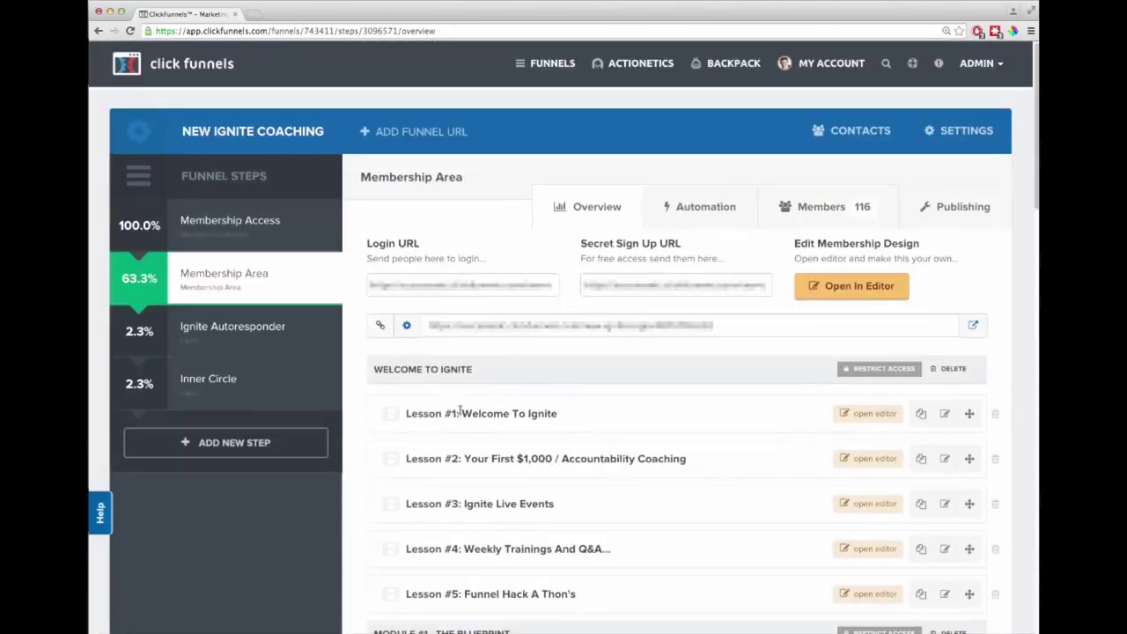
{"action": "scroll", "coordinate": [460, 411], "scroll_direction": "down", "scroll_amount": 4}
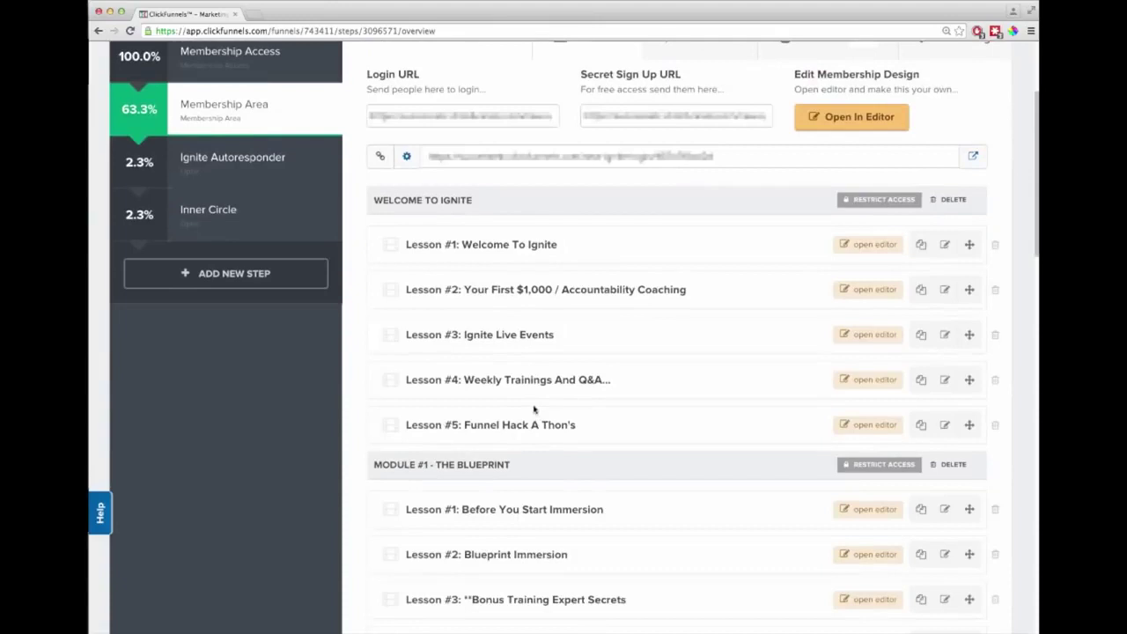
{"action": "scroll", "coordinate": [533, 408], "scroll_direction": "down", "scroll_amount": 2}
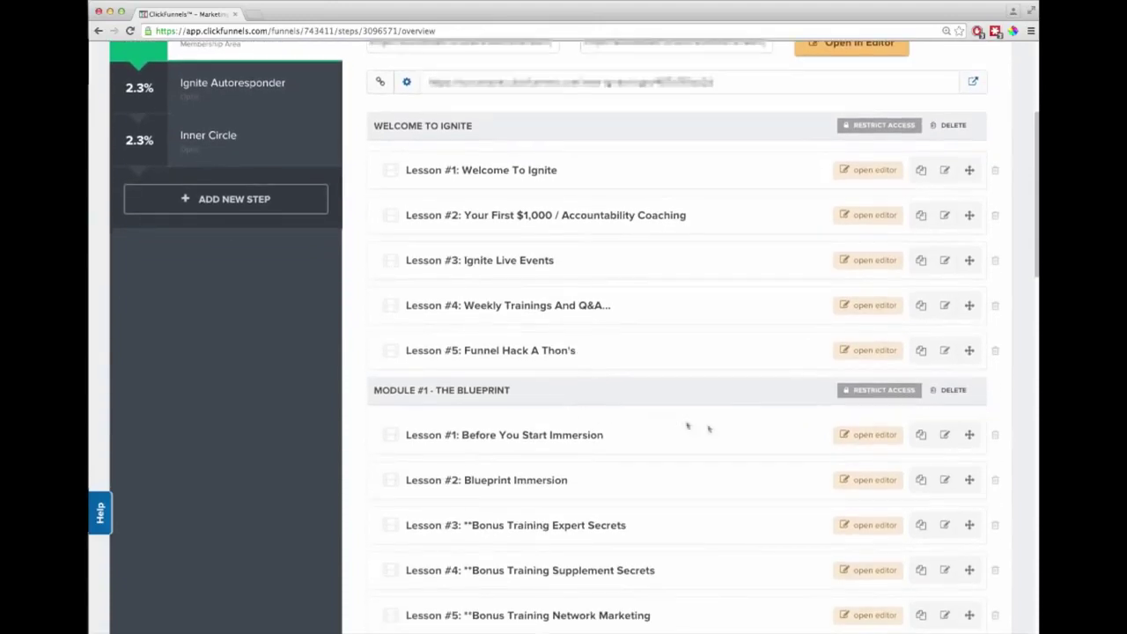
{"action": "left_click", "coordinate": [861, 435]}
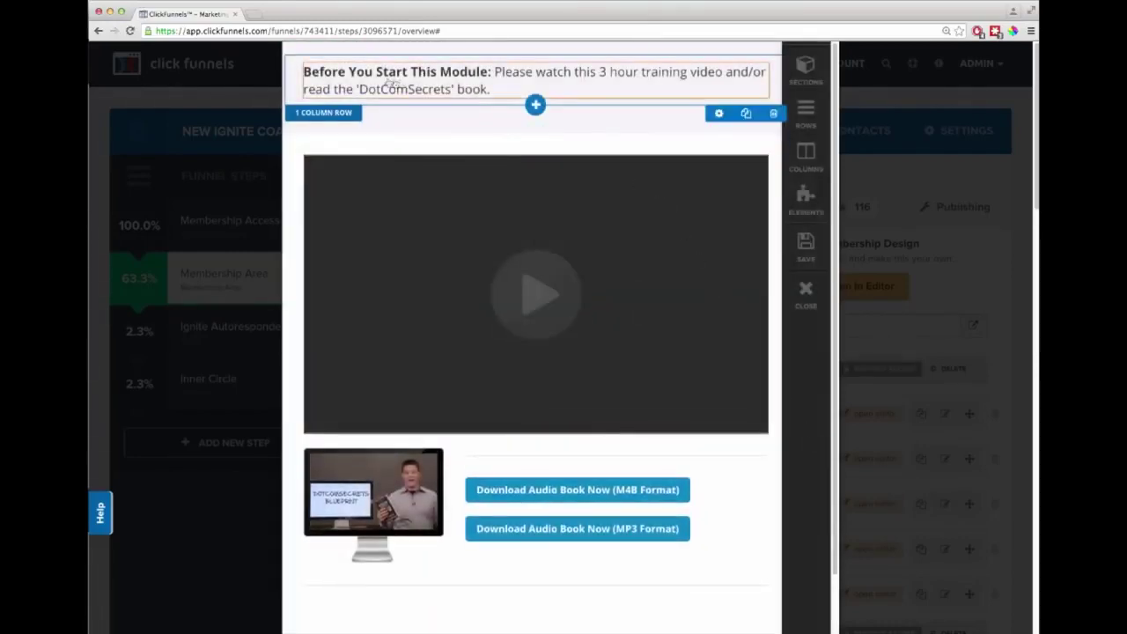
{"action": "scroll", "coordinate": [528, 242], "scroll_direction": "down", "scroll_amount": 2}
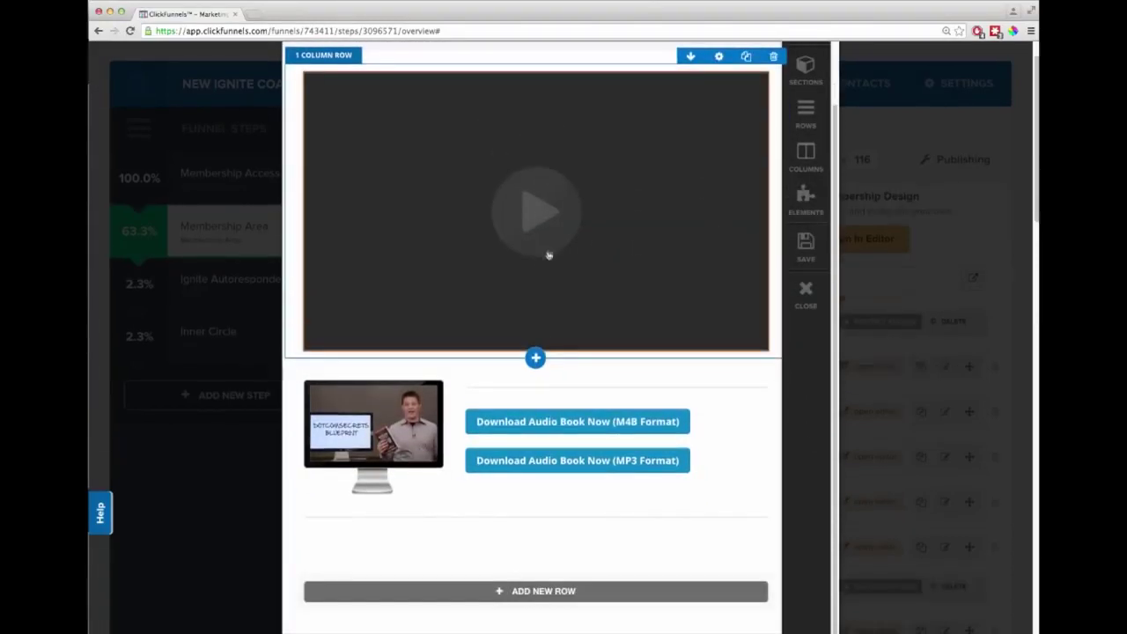
{"action": "scroll", "coordinate": [578, 469], "scroll_direction": "down", "scroll_amount": 2}
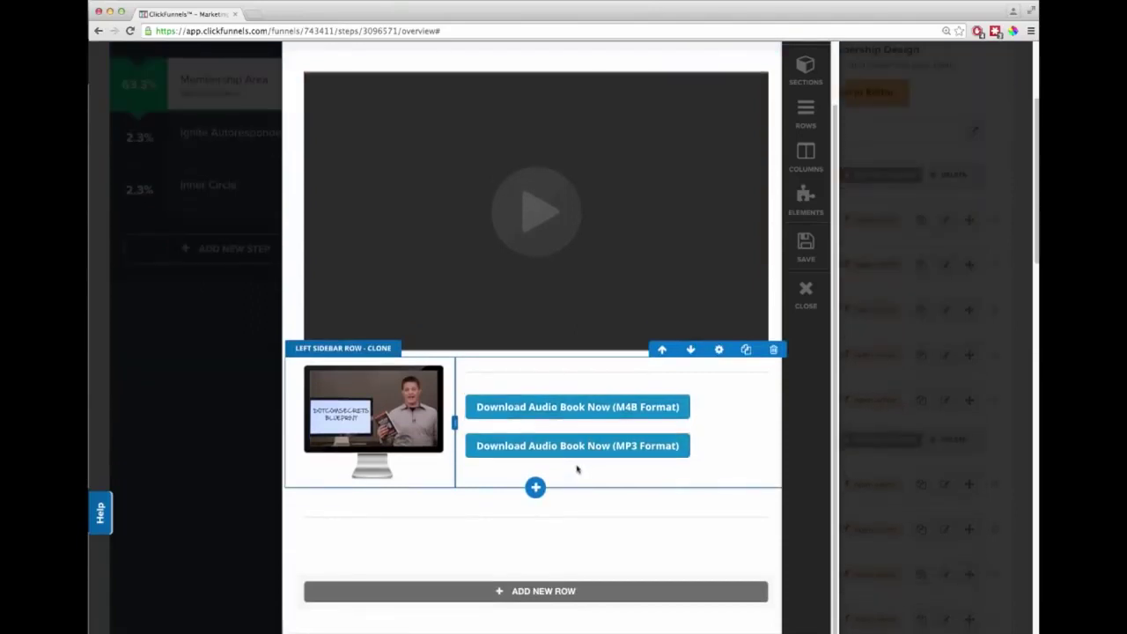
{"action": "scroll", "coordinate": [577, 469], "scroll_direction": "up", "scroll_amount": 3}
{"action": "left_click", "coordinate": [806, 291]}
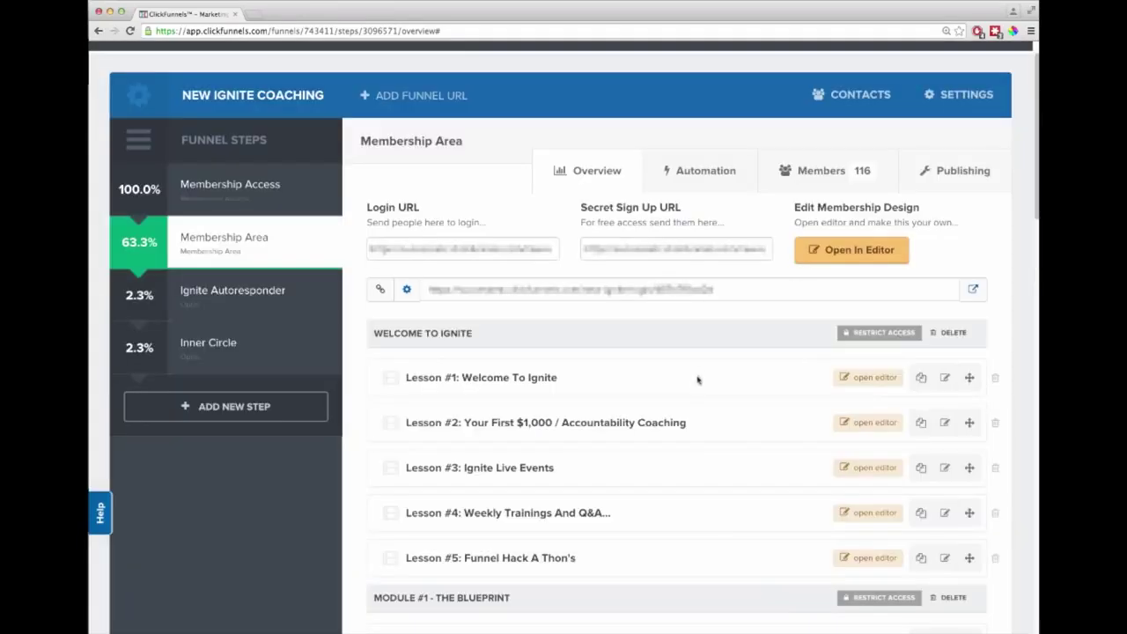
- Open Module #2's The Secret Formula lesson in the editor and review its checklist downloads and workshop presentation video
{"action": "scroll", "coordinate": [698, 383], "scroll_direction": "down", "scroll_amount": 5}
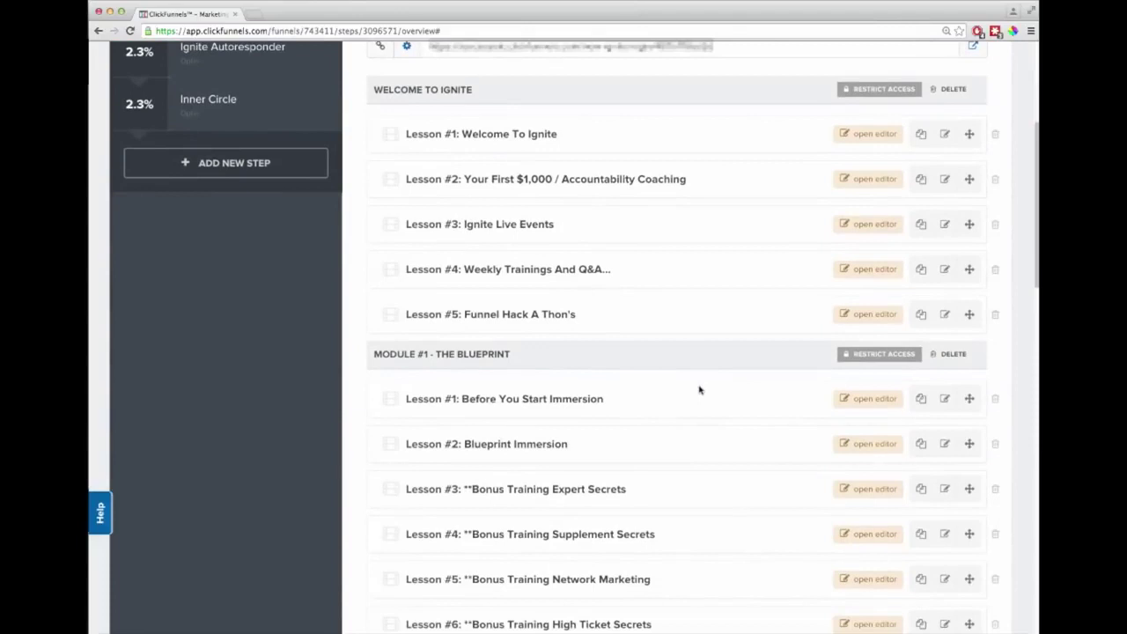
{"action": "scroll", "coordinate": [701, 392], "scroll_direction": "down", "scroll_amount": 6}
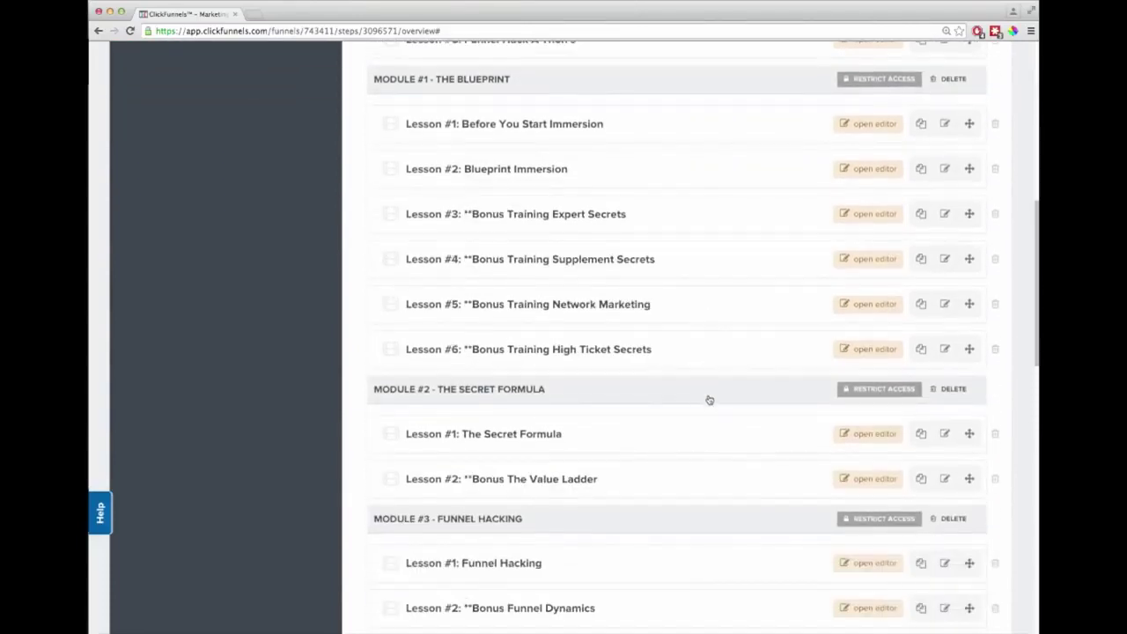
{"action": "left_click", "coordinate": [866, 433]}
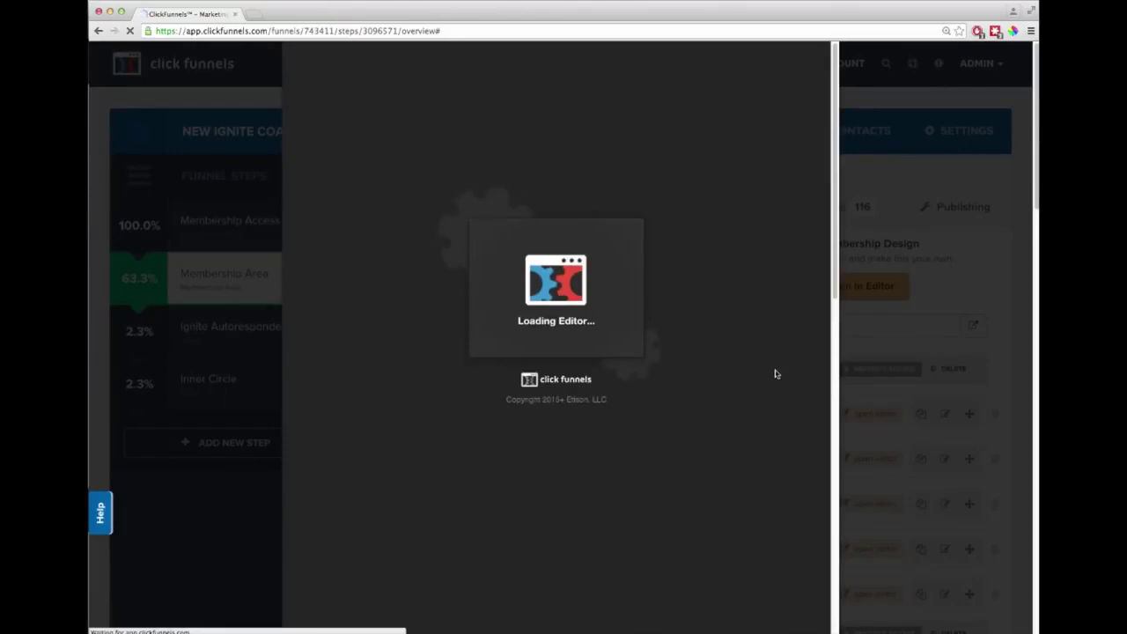
{"action": "scroll", "coordinate": [742, 365], "scroll_direction": "down", "scroll_amount": 10}
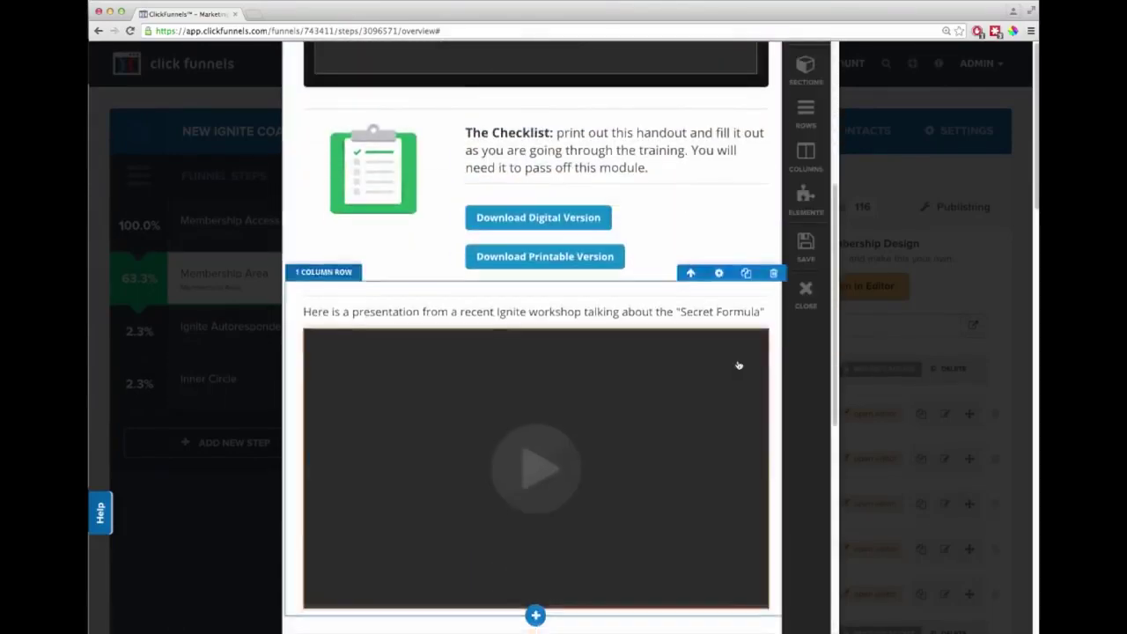